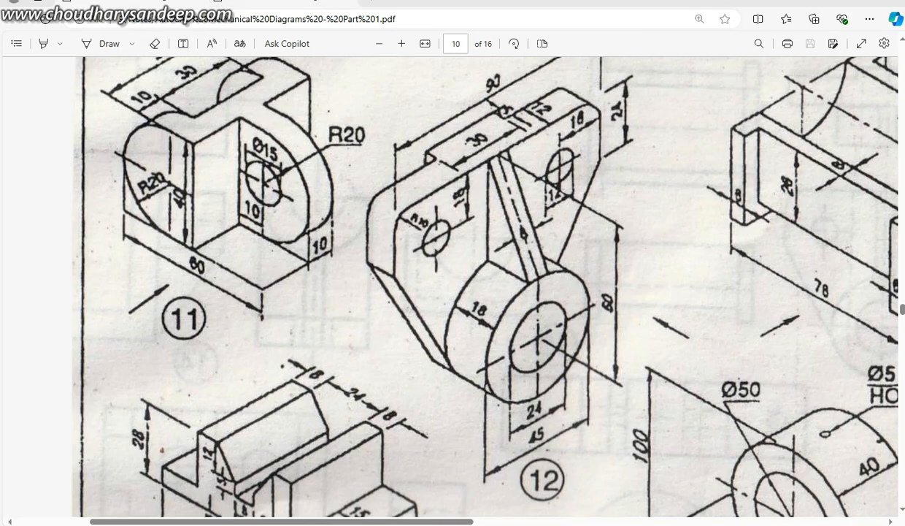
Step: Bring up the Mechanical Diagrams Part 2 PDF and enlarge the bracket drawing of Fig. 5-41 on page 13
click(278, 3)
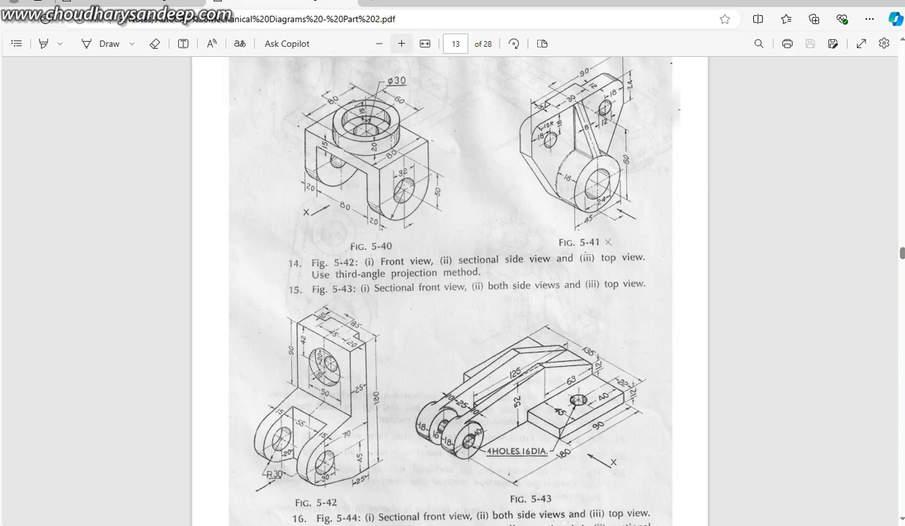
click(401, 43)
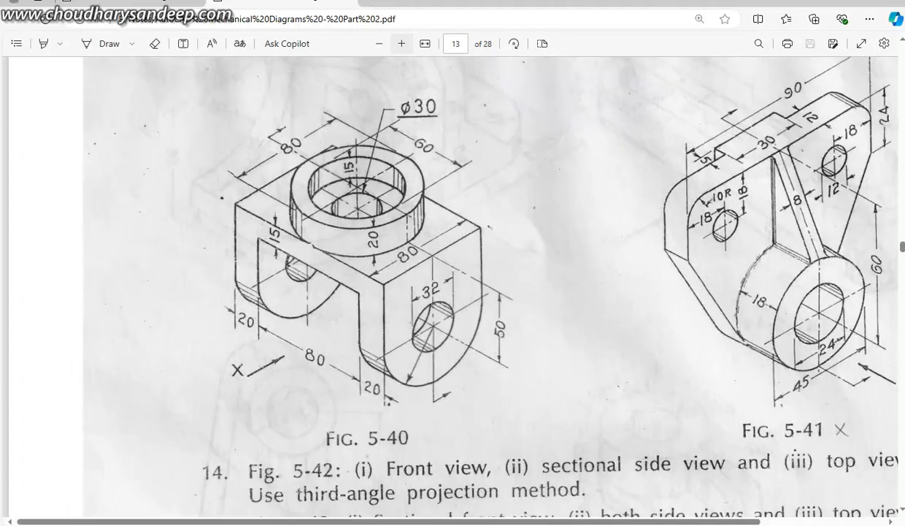
click(402, 43)
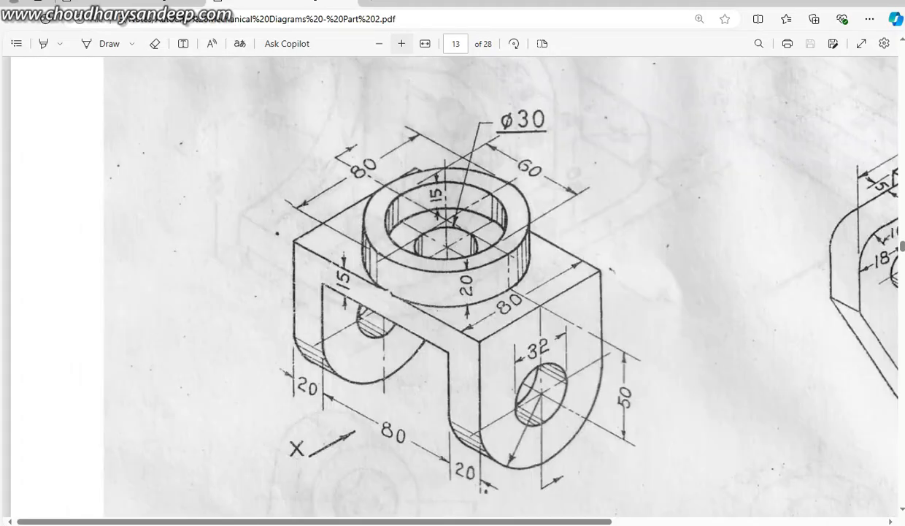
click(401, 43)
scroll(438, 285, right, 8)
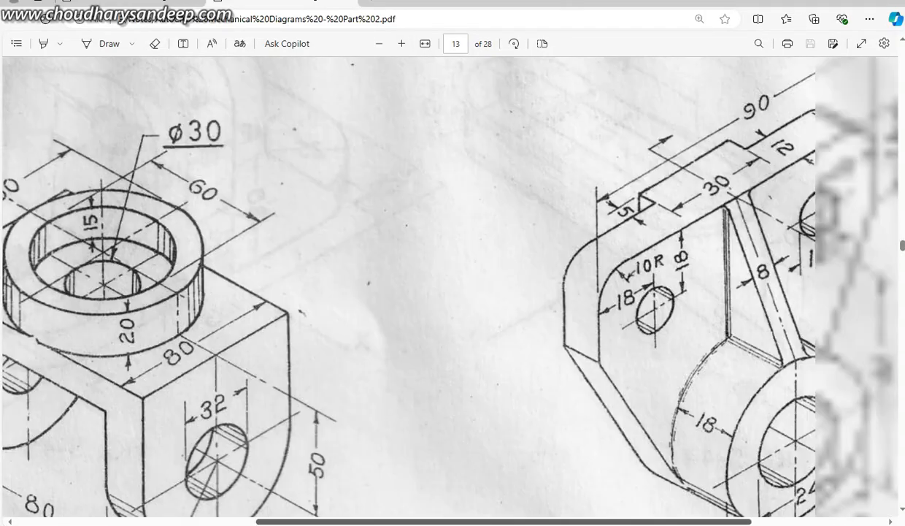
click(379, 43)
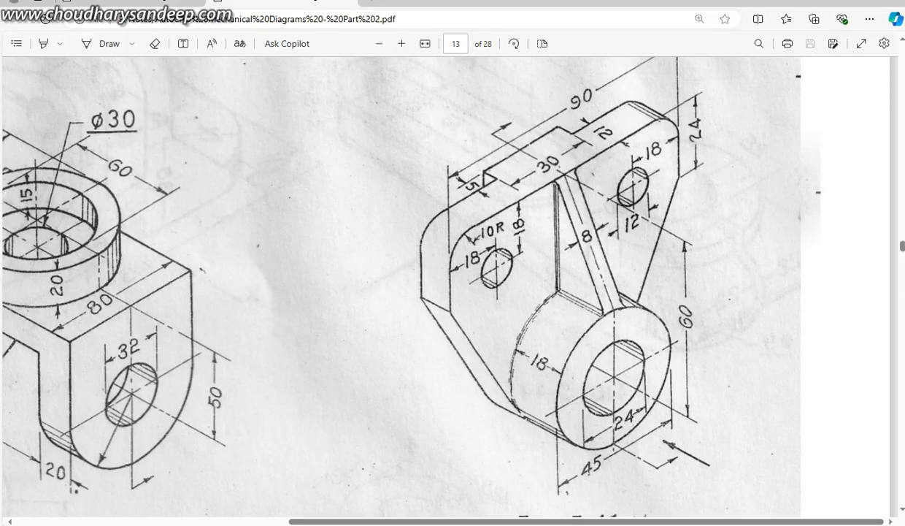
Step: Switch to AutoCAD and set the drawing units to 0.0 precision for length and angle, with millimeters as insertion scale
click(365, 523)
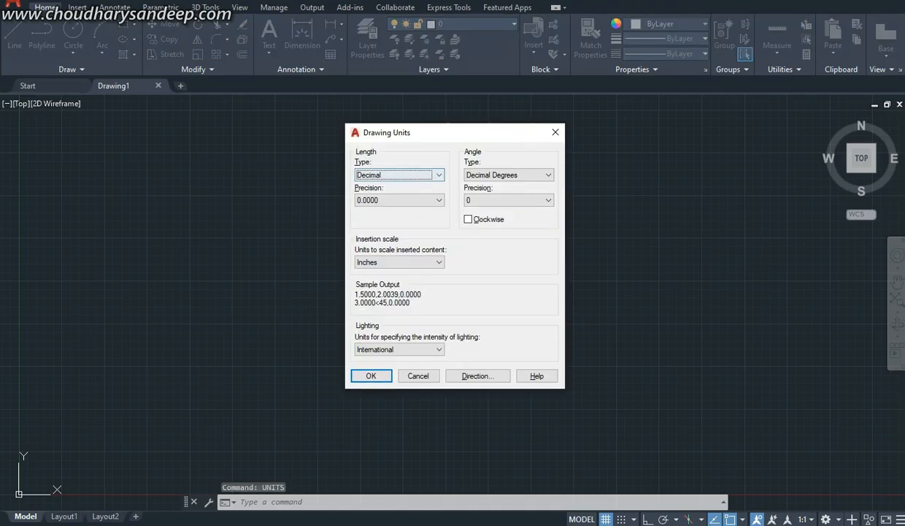
click(402, 200)
click(398, 219)
click(509, 200)
click(471, 219)
click(400, 262)
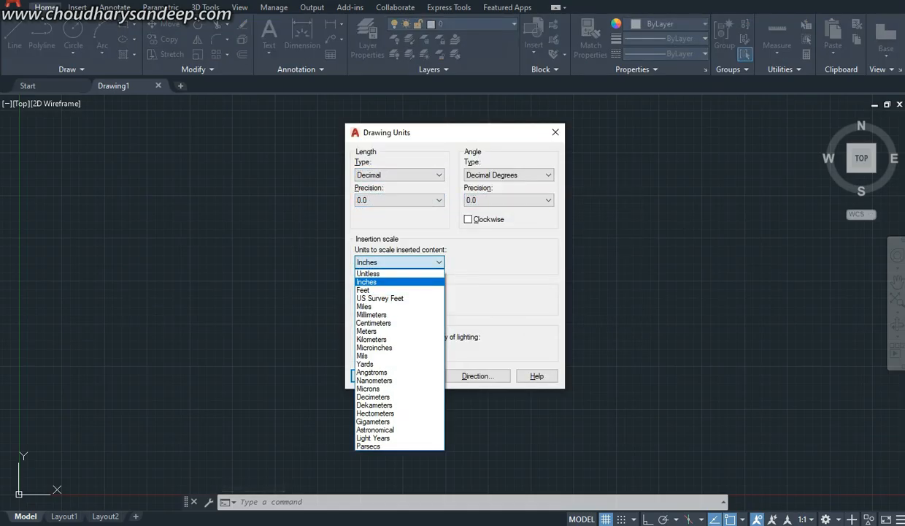
click(372, 315)
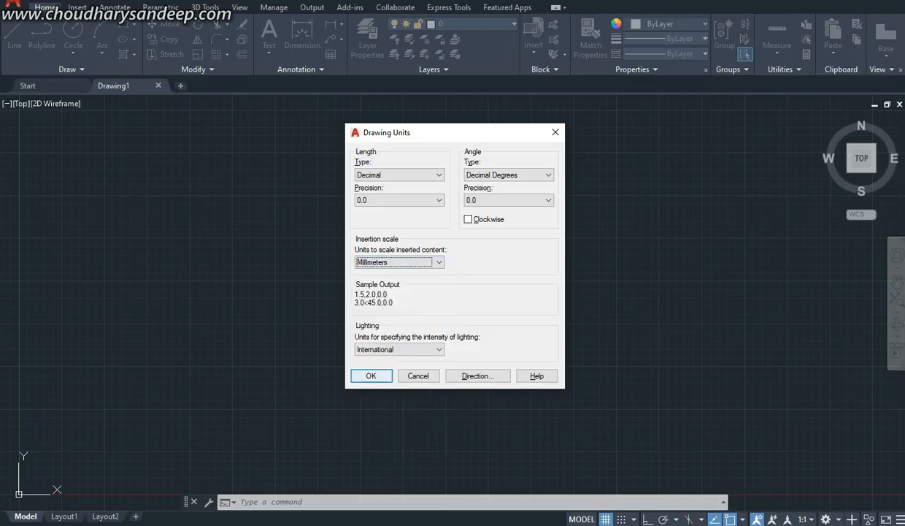
click(369, 375)
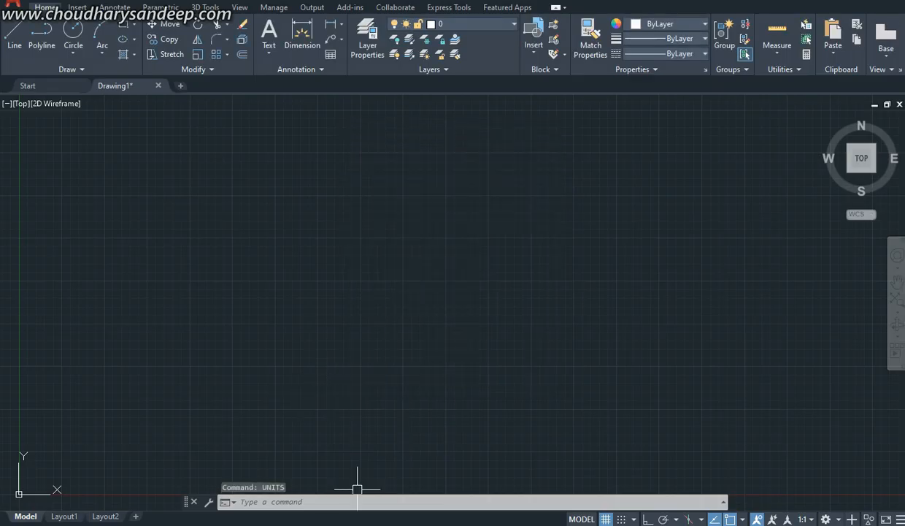
Step: Check the bracket in the reference PDF and set the AutoCAD viewport to the Front view
key(alt+Tab)
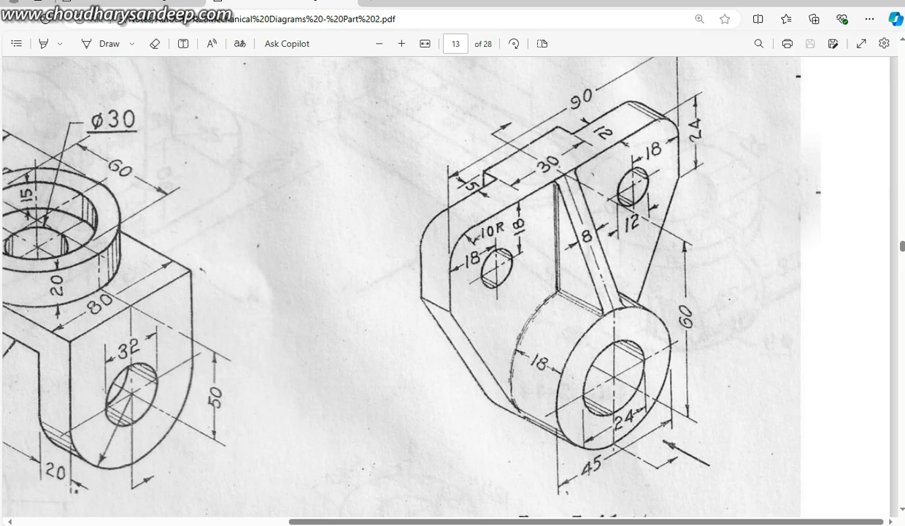
scroll(453, 286, up, 1)
scroll(453, 287, down, 1)
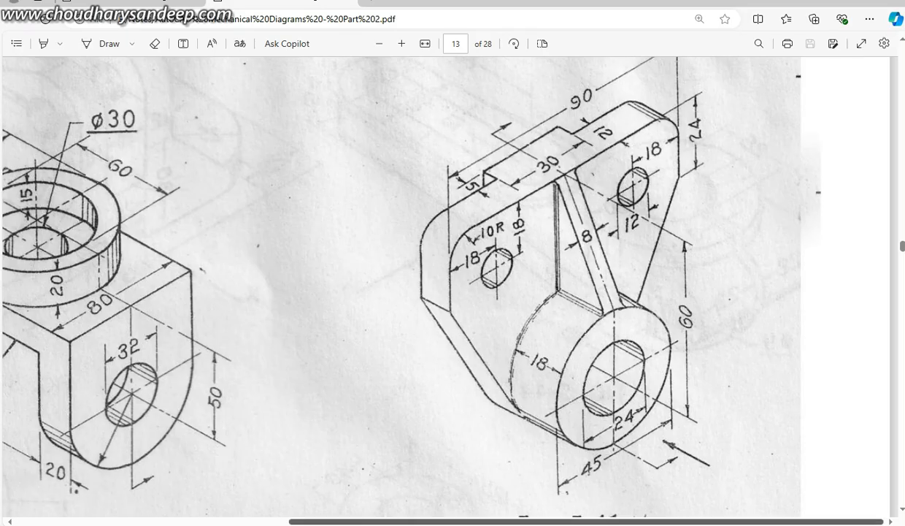
click(387, 524)
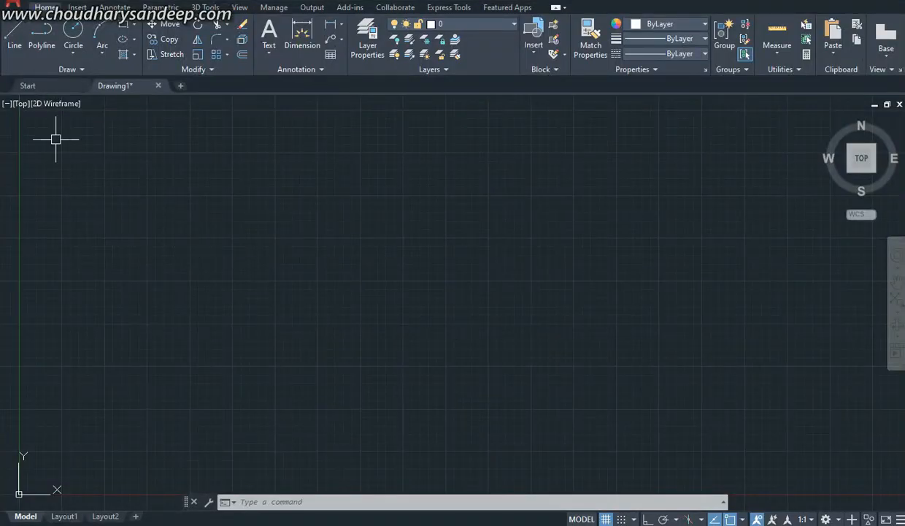
click(21, 104)
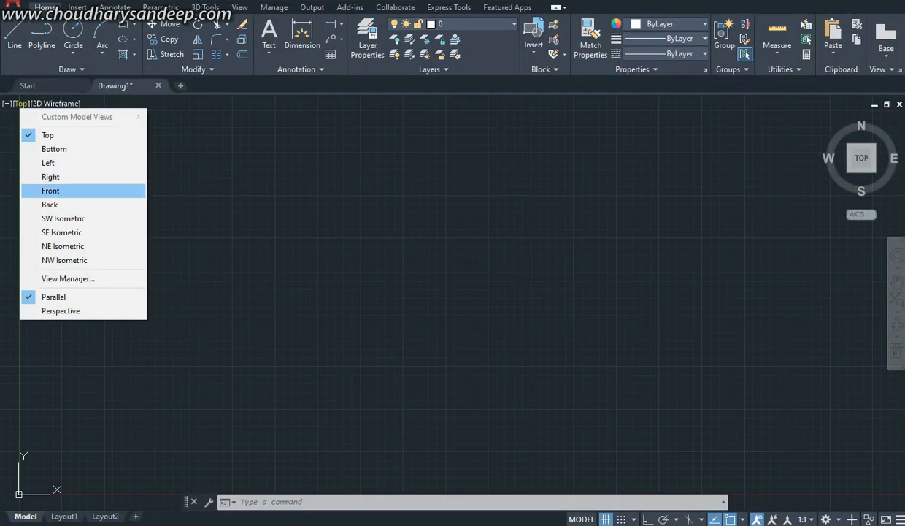
click(51, 191)
Step: Draw a 45 mm diameter circle near the origin by centre and diameter
middle_drag(366, 147, 207, 240)
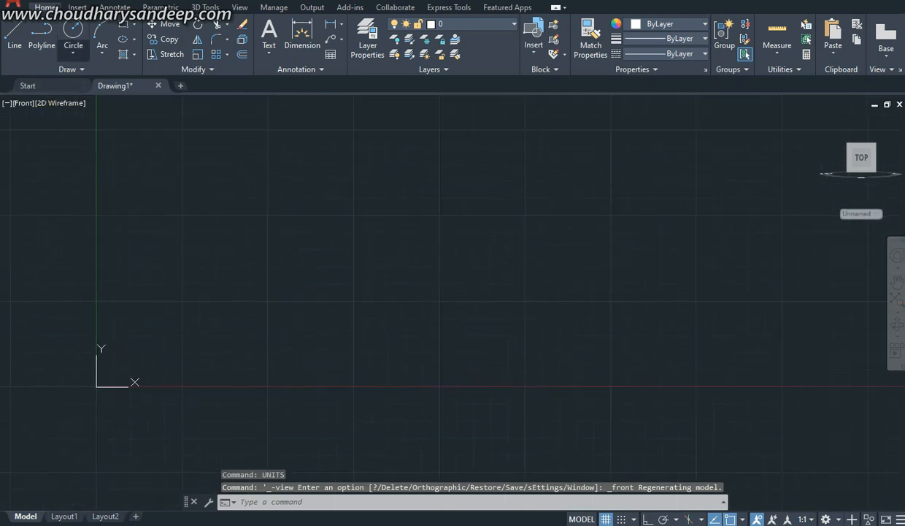
click(73, 53)
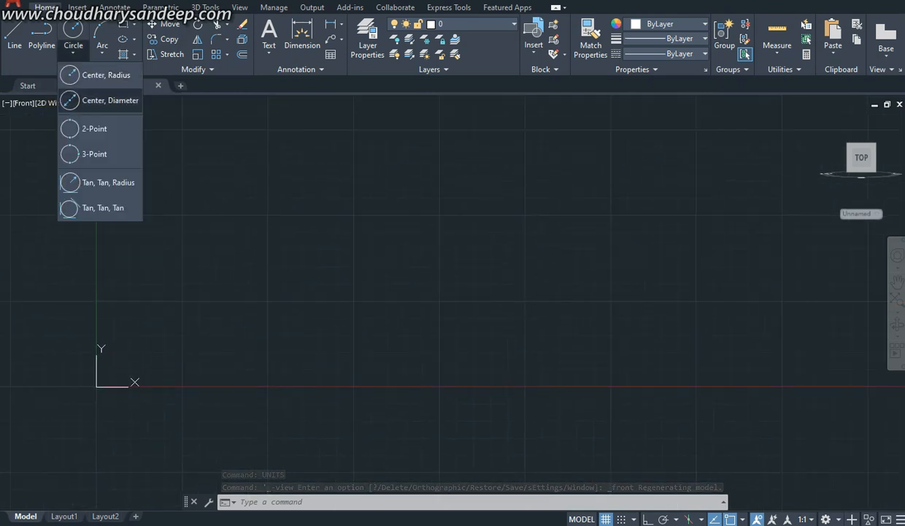
click(109, 100)
click(352, 268)
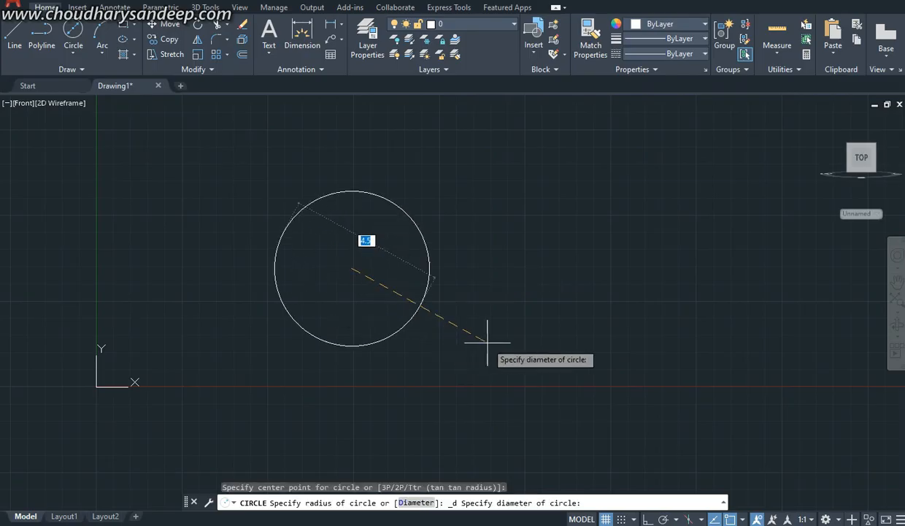
text(45)
key(Return)
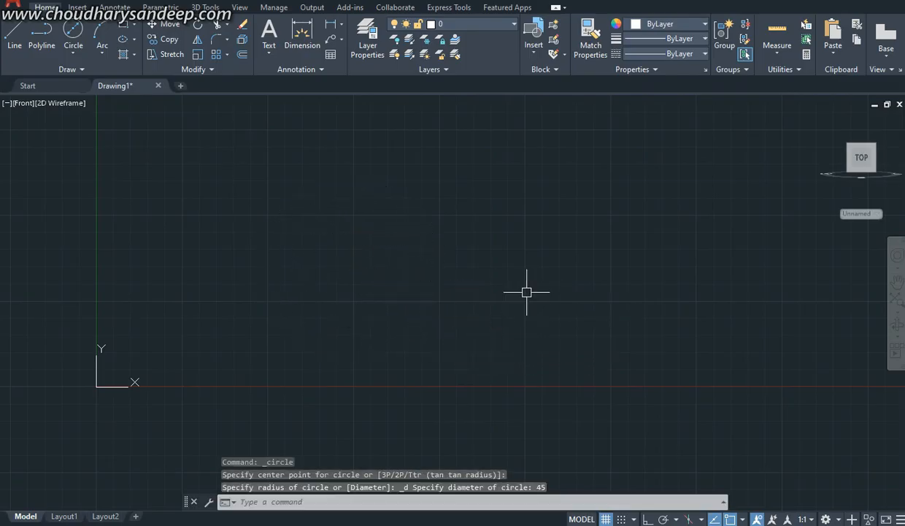
scroll(523, 295, down, 8)
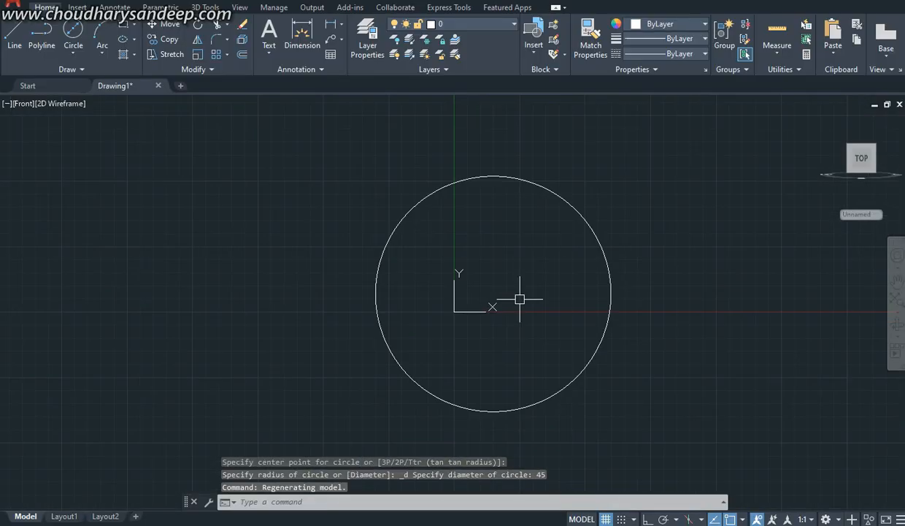
Step: Move the 45 mm circle up and to the right, clear of the Y axis
scroll(531, 298, up, 2)
text(m)
key(Return)
click(642, 183)
click(606, 223)
key(Return)
click(445, 333)
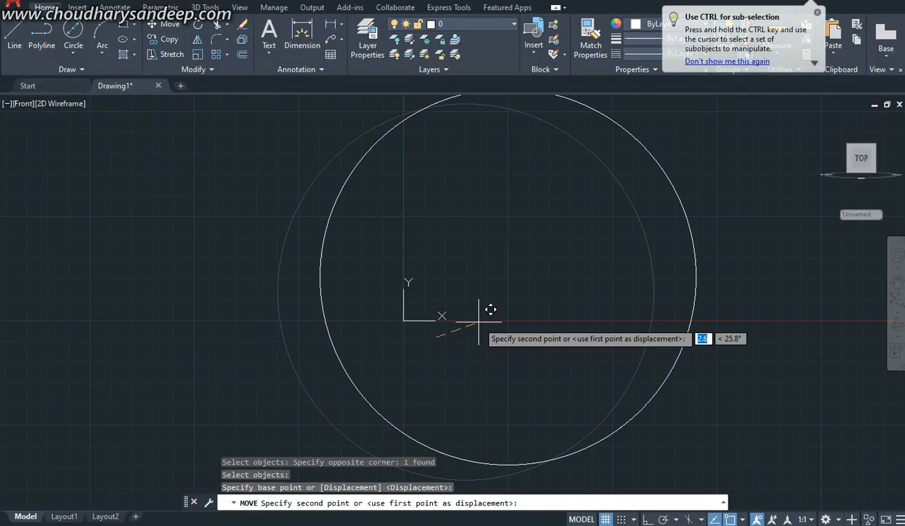
click(608, 175)
Step: Move the circle farther from the origin, placing its centre at about X 85, Y 47
scroll(559, 275, down, 4)
middle_drag(582, 279, 523, 322)
text(m)
key(Return)
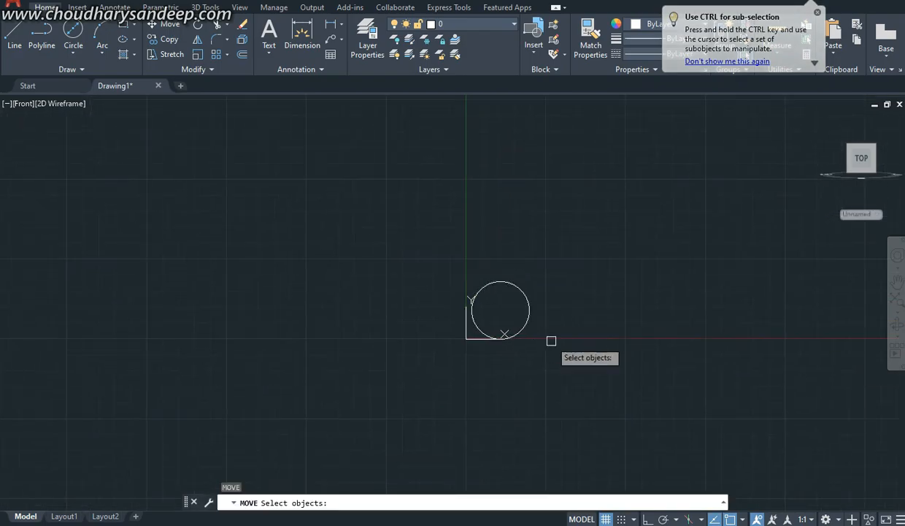
click(550, 340)
click(513, 298)
key(Return)
click(503, 315)
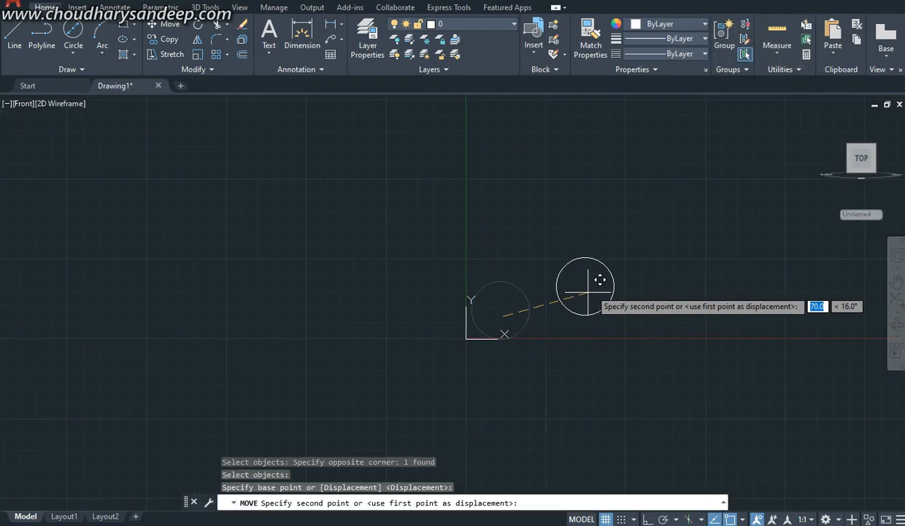
click(579, 285)
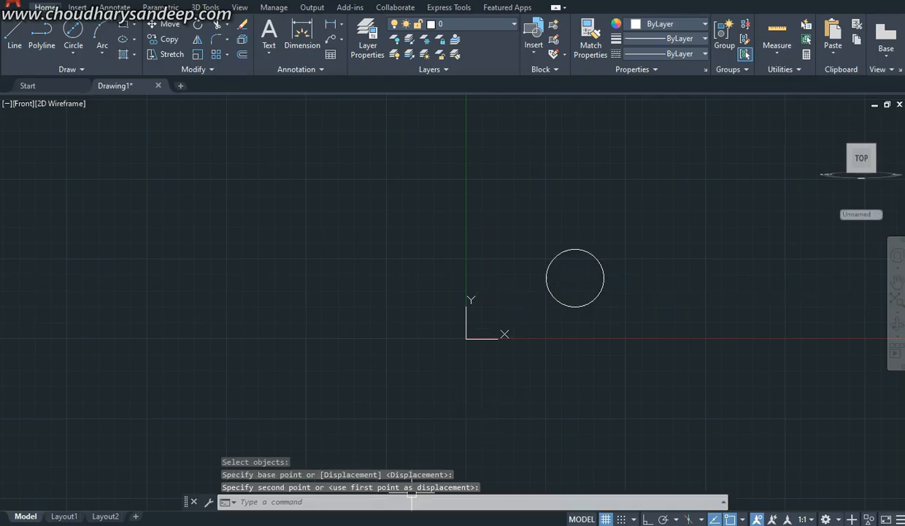
Step: Check the boss's hole size in the reference PDF and draw a concentric 24 mm diameter circle inside the 45 mm circle
click(413, 524)
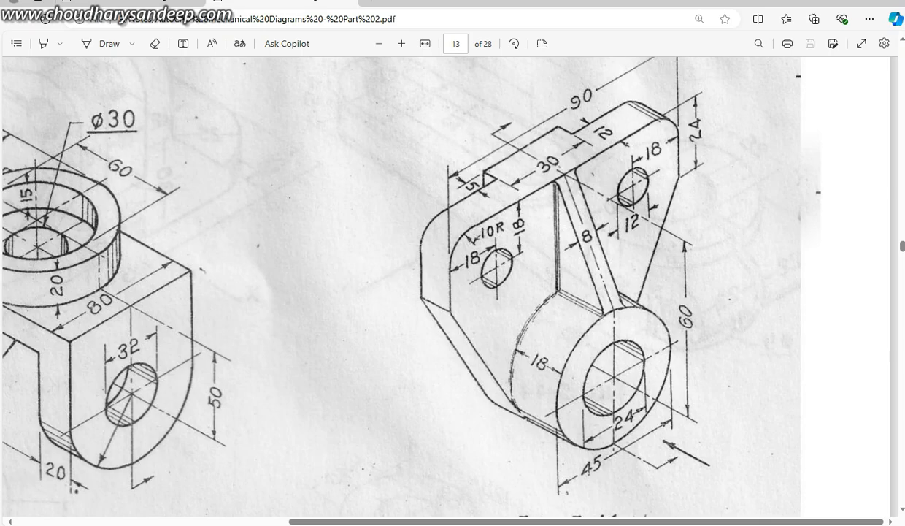
click(376, 524)
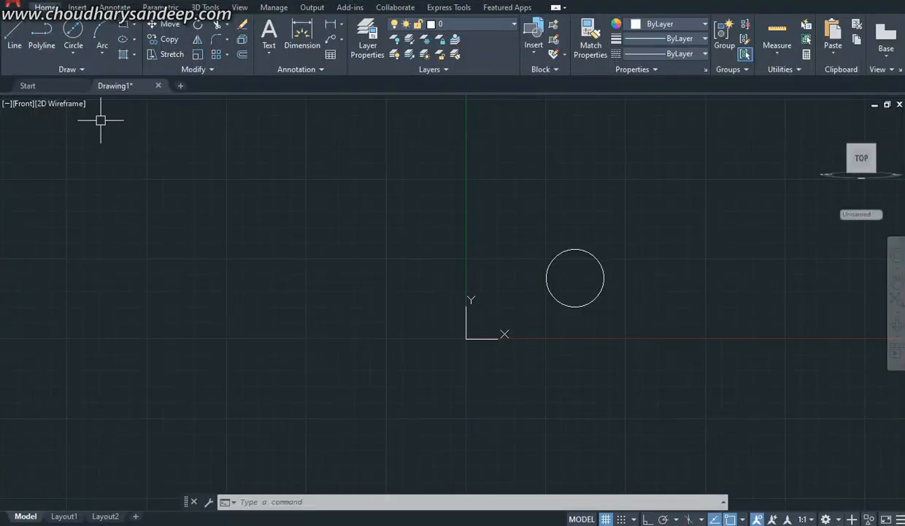
click(74, 31)
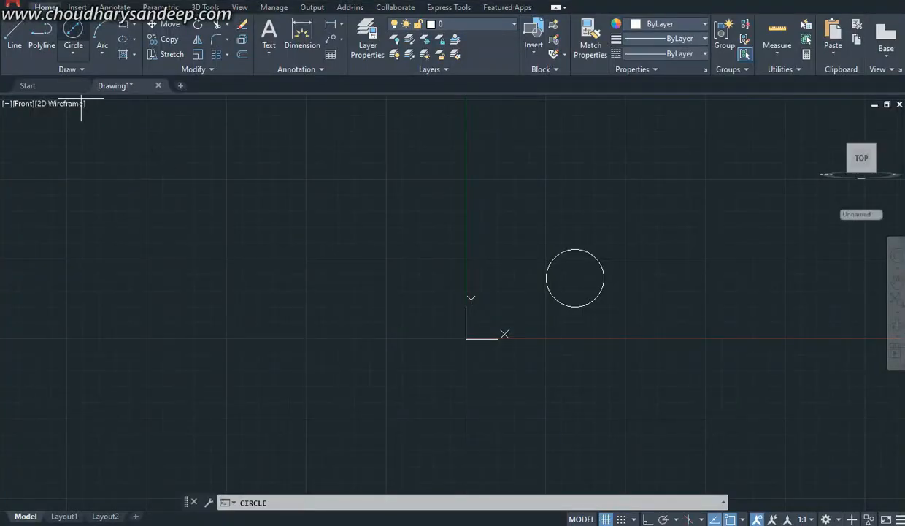
click(574, 277)
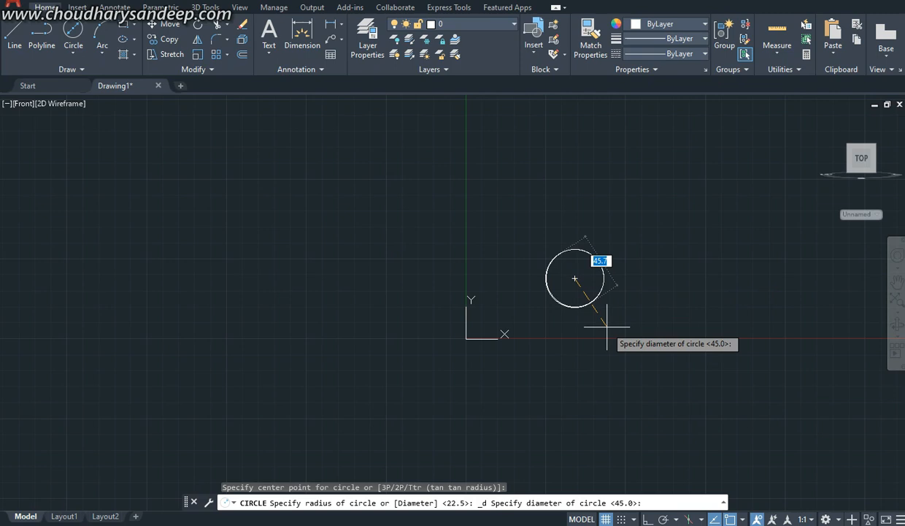
text(24)
key(Return)
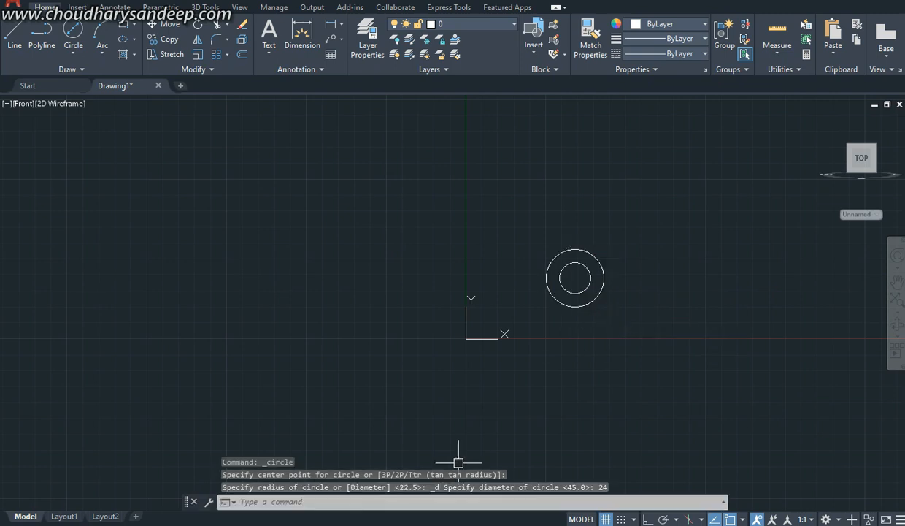
Step: Consult the reference PDF and, with Ortho on, draw a 60 mm vertical line upward from the circles' centre
key(alt+Tab)
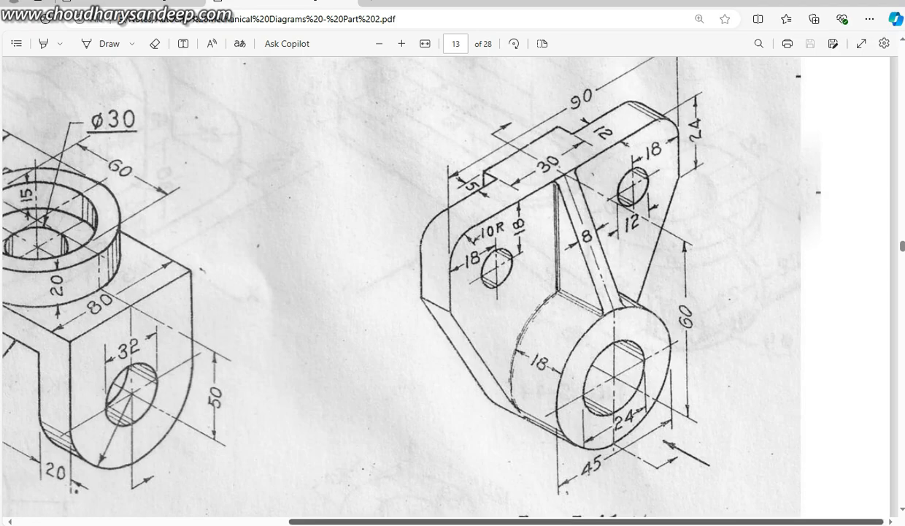
mouse_move(387, 524)
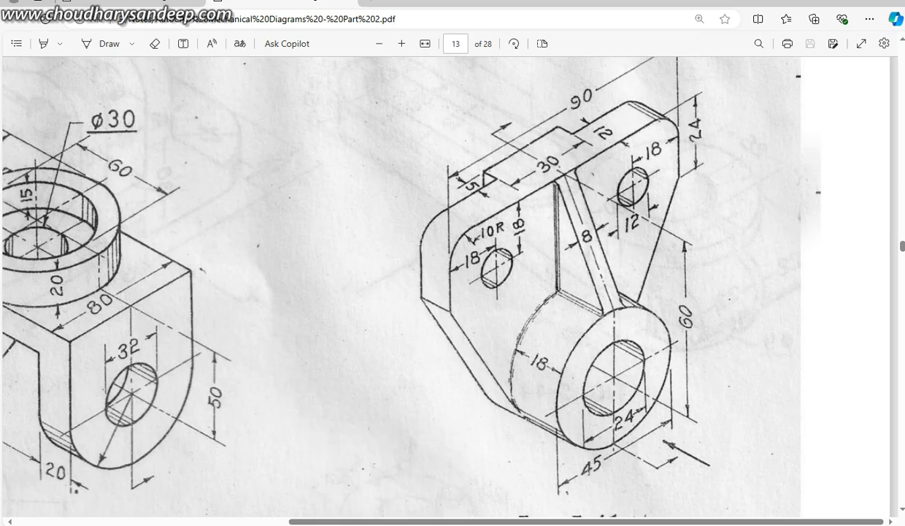
click(387, 525)
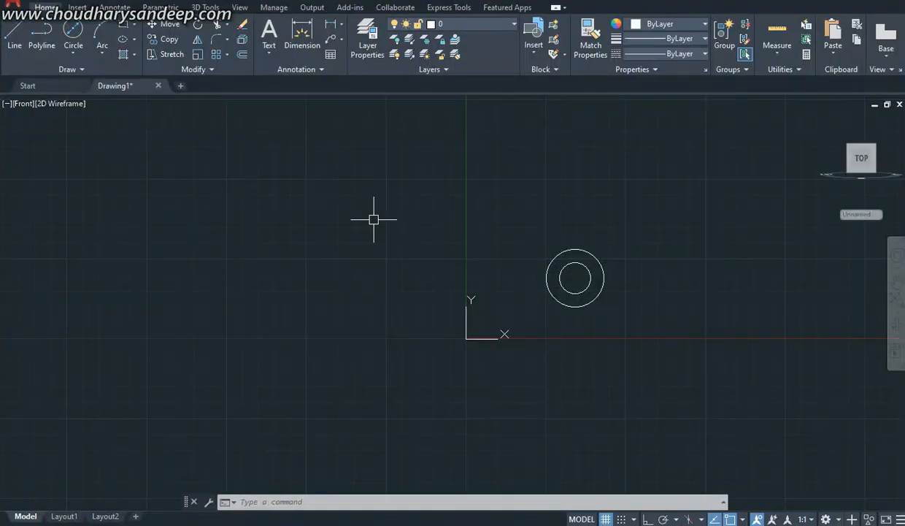
text(l)
key(Return)
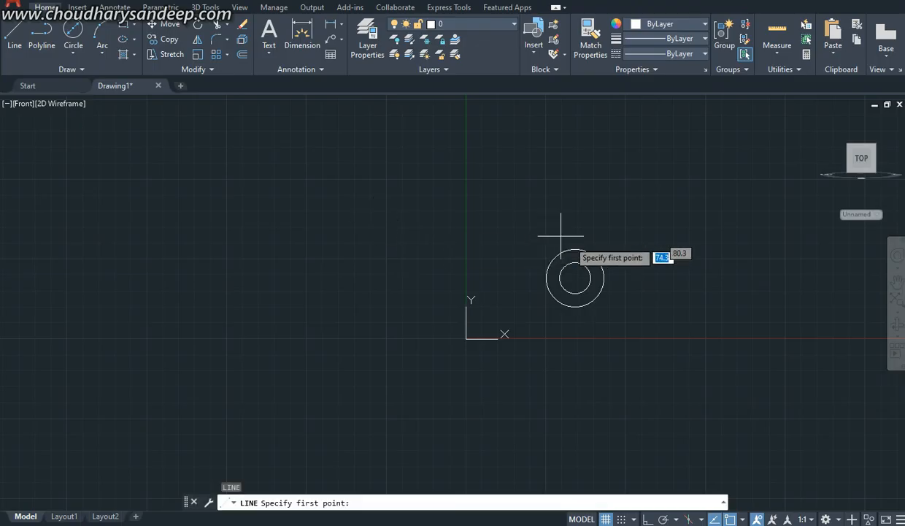
click(575, 278)
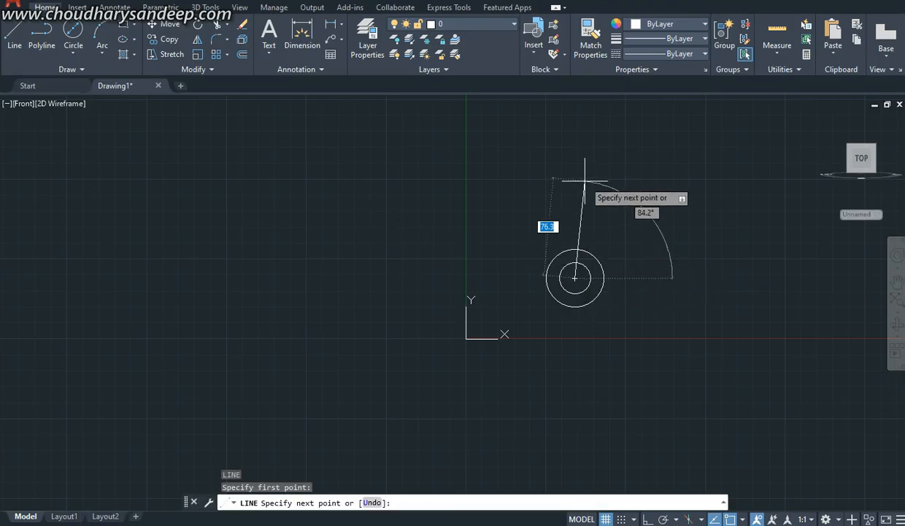
key(F8)
text(60)
key(Return)
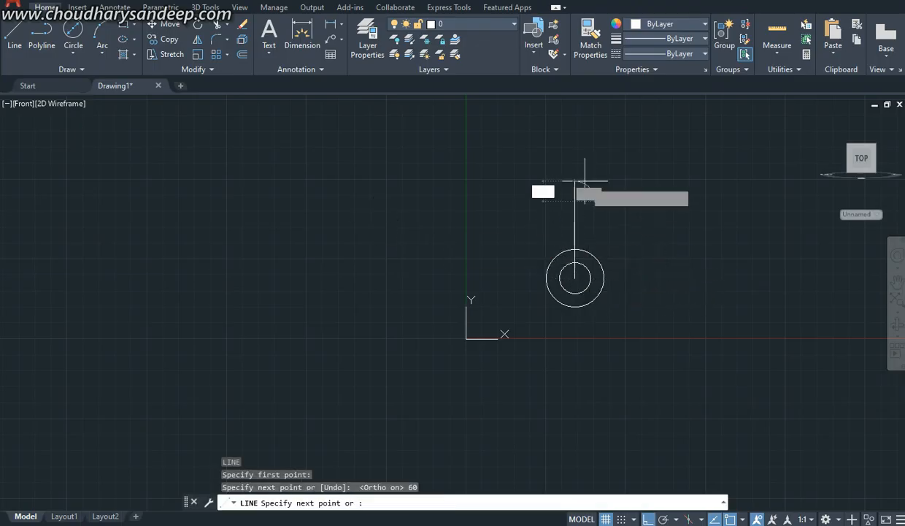
key(Escape)
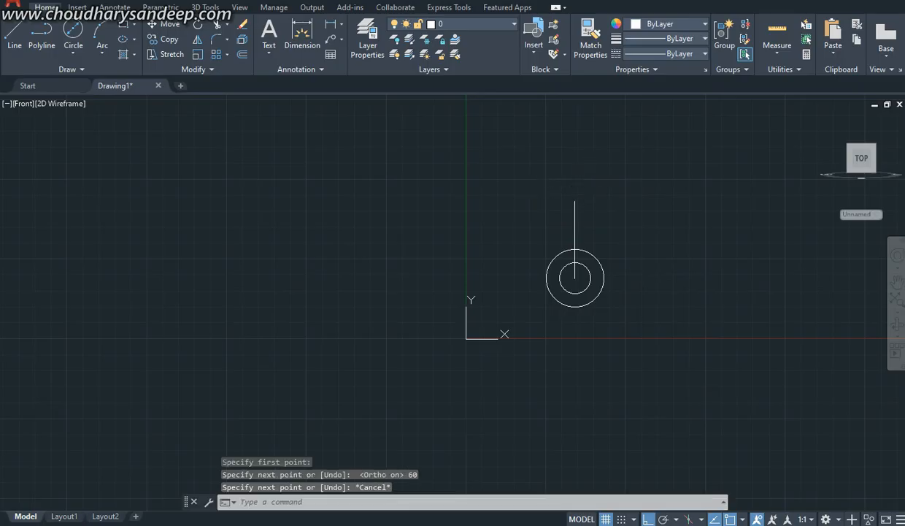
Step: Check the plate width in the reference PDF and offset the vertical centre line 45 mm to each side
key(alt+Tab)
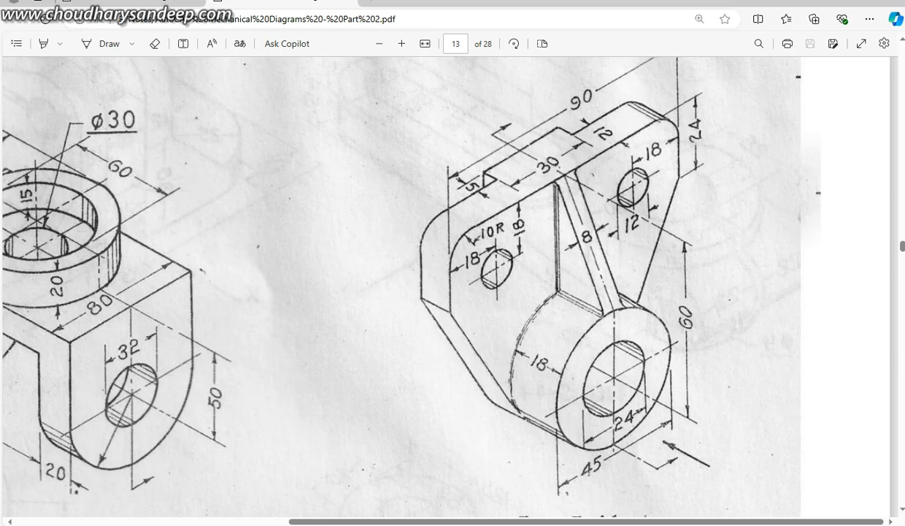
scroll(446, 285, up, 1)
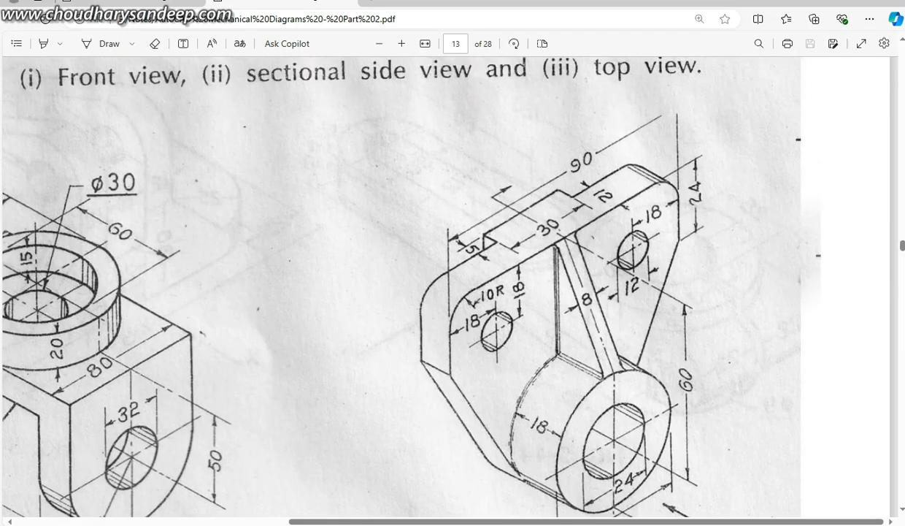
click(391, 524)
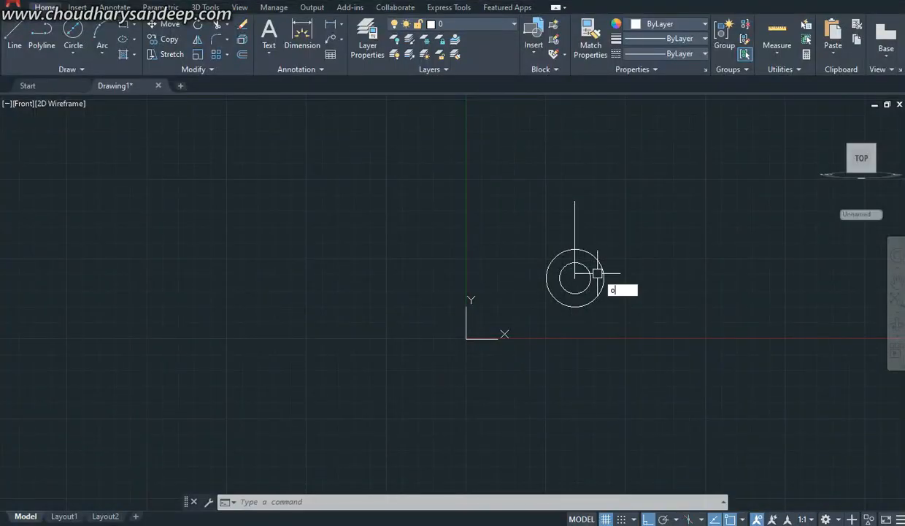
text(o)
key(Return)
text(45)
key(Return)
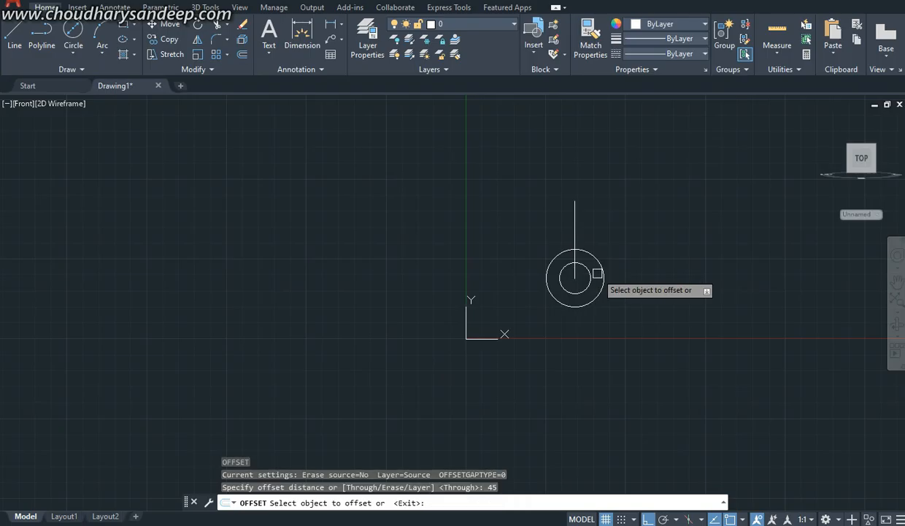
click(573, 215)
click(539, 213)
click(575, 216)
click(633, 216)
key(Escape)
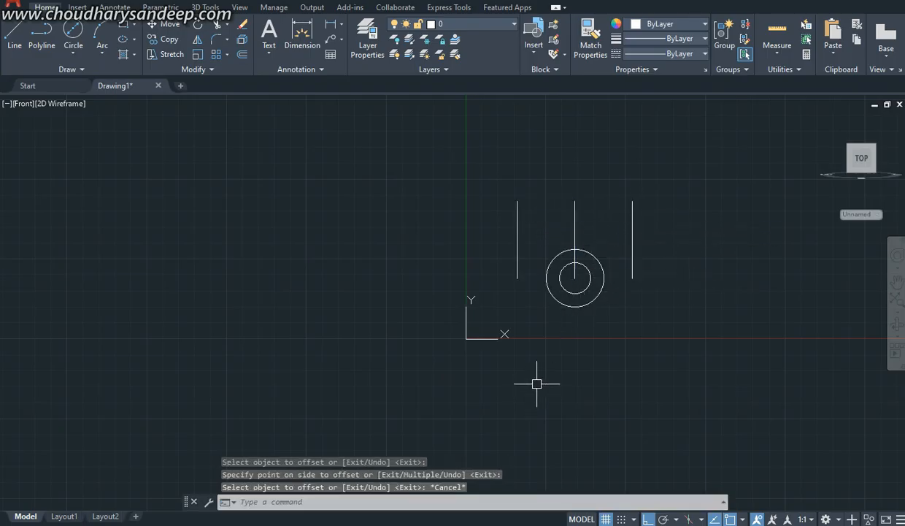
Step: Consult the reference PDF and draw a horizontal line joining the upper ends of the two outer vertical lines
key(alt+Tab)
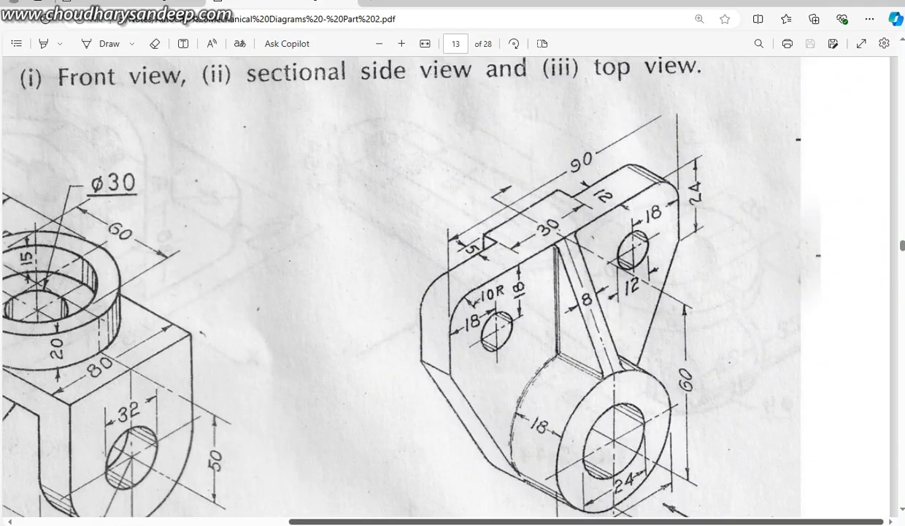
key(alt+Tab)
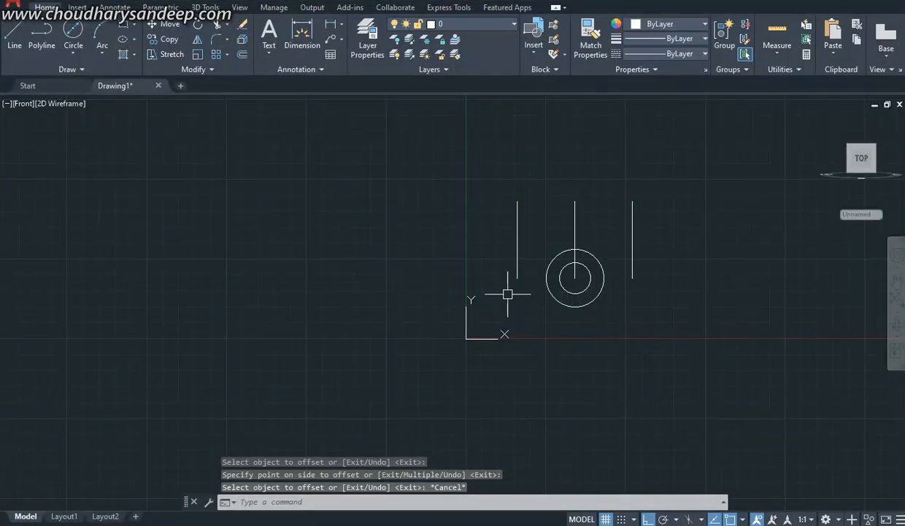
text(l)
key(Return)
scroll(576, 209, up, 2)
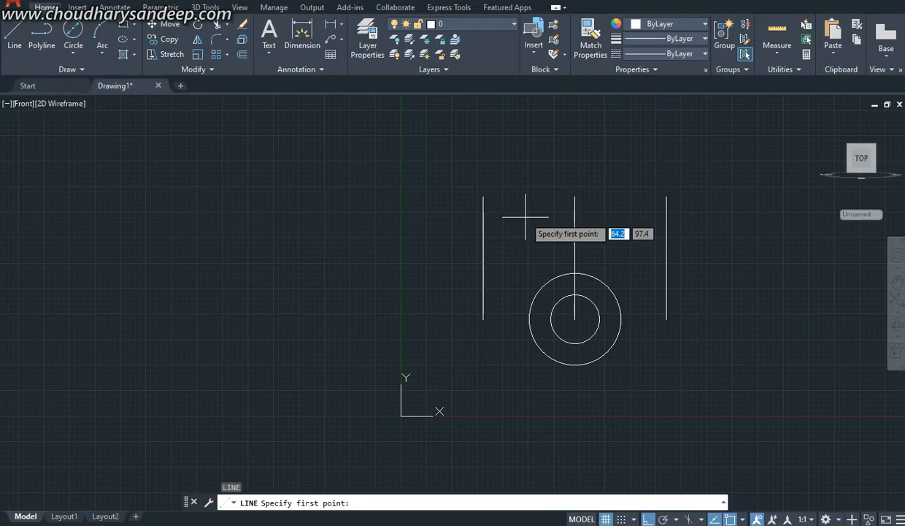
click(483, 196)
click(666, 197)
key(Return)
mouse_move(738, 287)
middle_down()
mouse_move(557, 289)
mouse_move(579, 293)
middle_up()
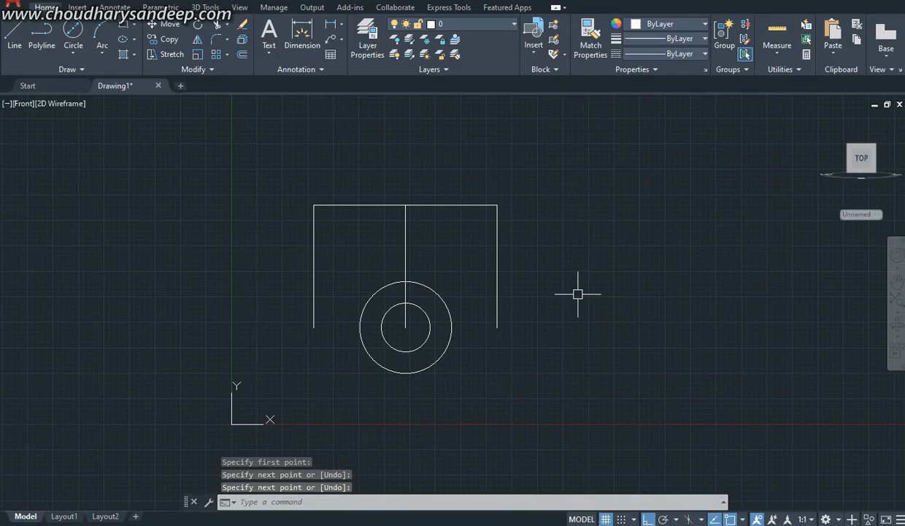
Step: Offset the profile's top line 24 mm downward
text(o)
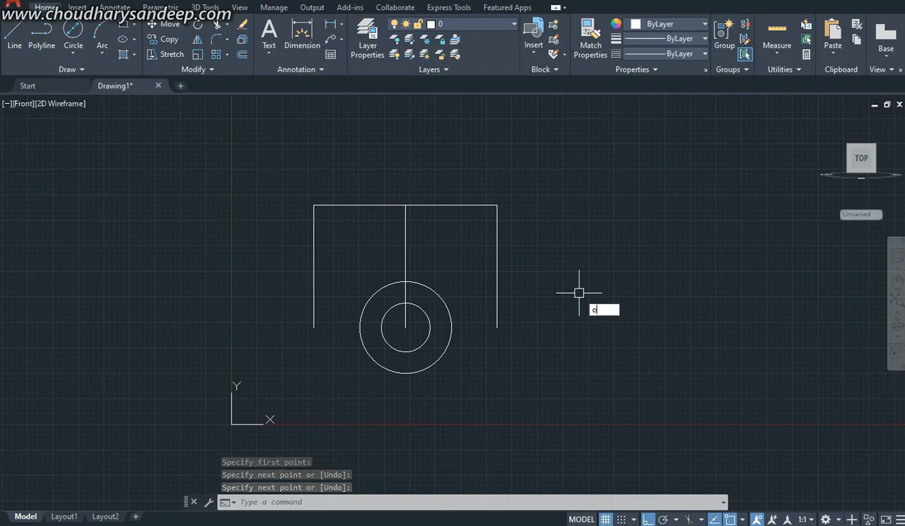
key(Return)
text(24)
key(Return)
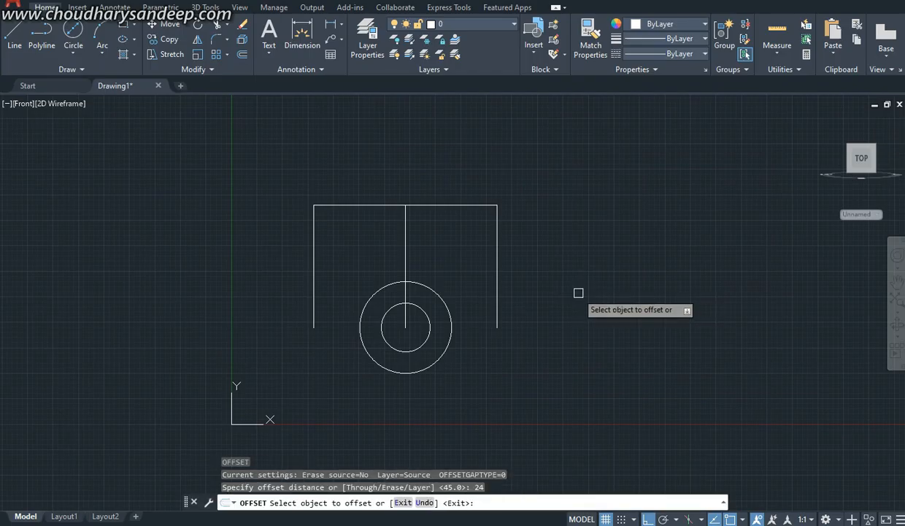
click(453, 206)
click(454, 291)
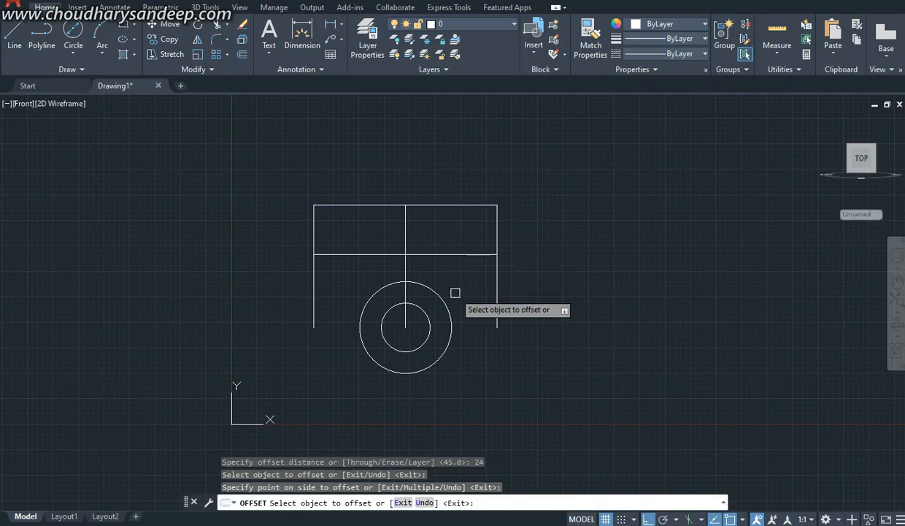
key(Escape)
Step: Draw a slanted line from the left end of the offset horizontal line tangent to the 45 mm circle
text(l)
key(Return)
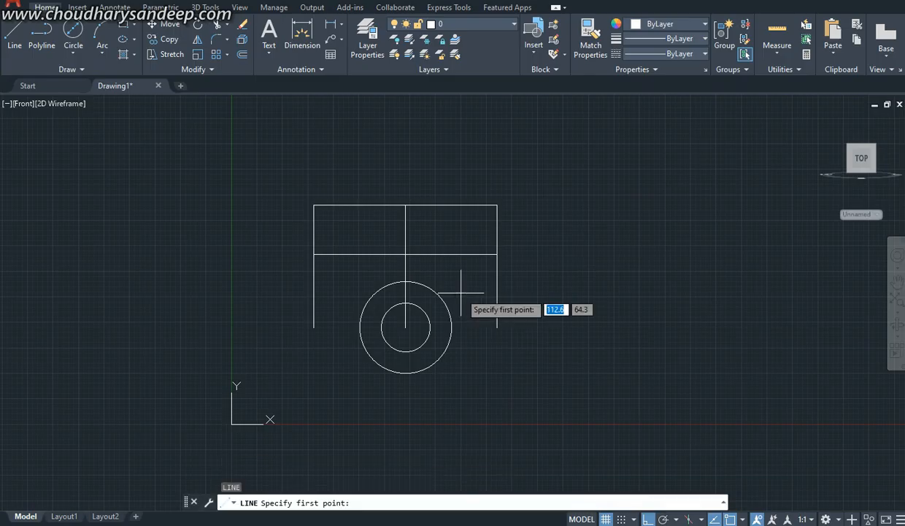
click(307, 253)
scroll(353, 369, up, 4)
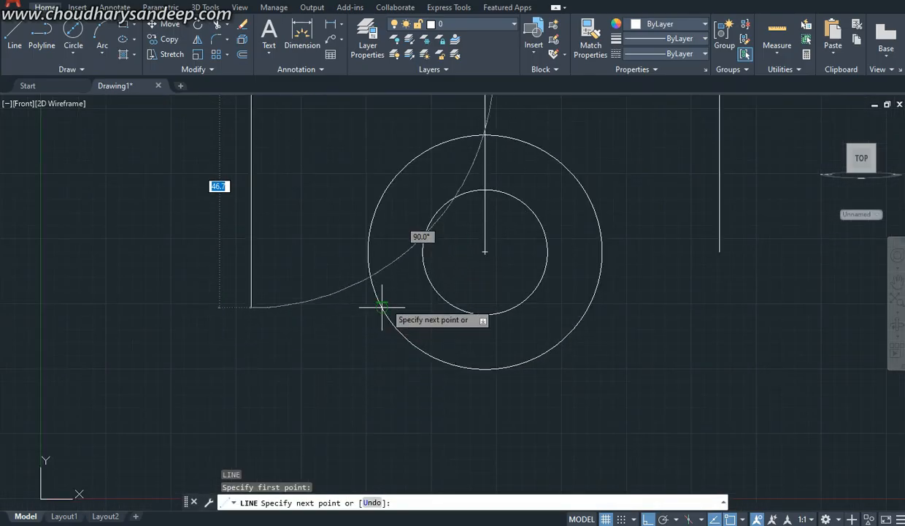
click(379, 308)
scroll(400, 336, down, 4)
key(Return)
key(Return)
Step: Draw the matching slanted line from the offset line's right end tangent to the 45 mm circle
click(527, 237)
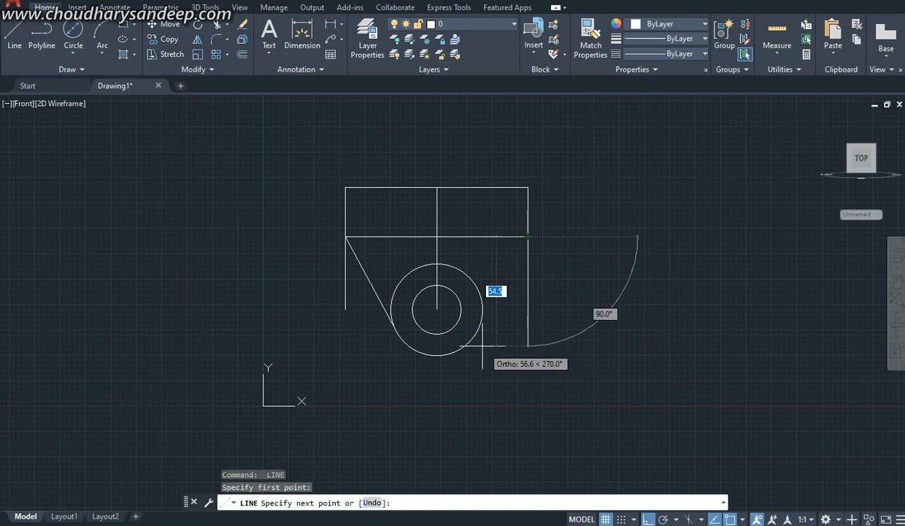
click(478, 326)
key(Return)
click(541, 314)
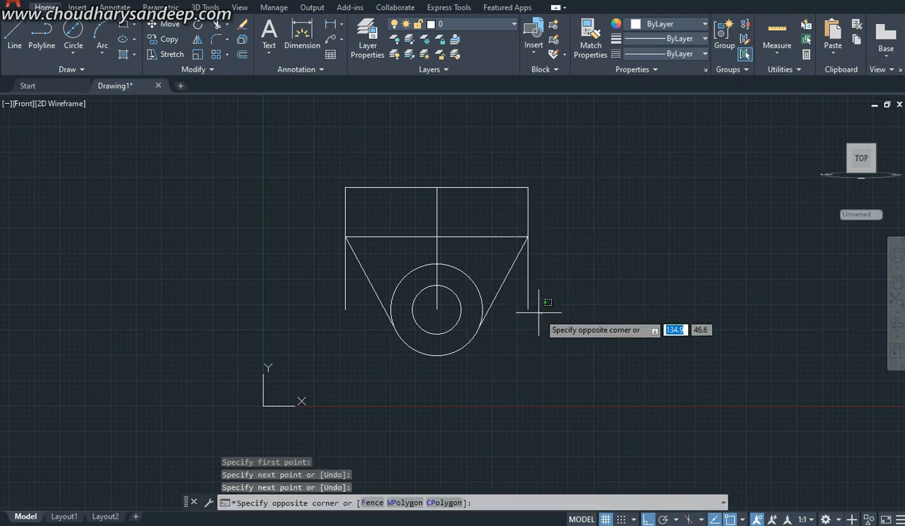
key(Escape)
Step: Trim the portions of both outer vertical lines that extend below the slanted sides
text(tr)
key(Return)
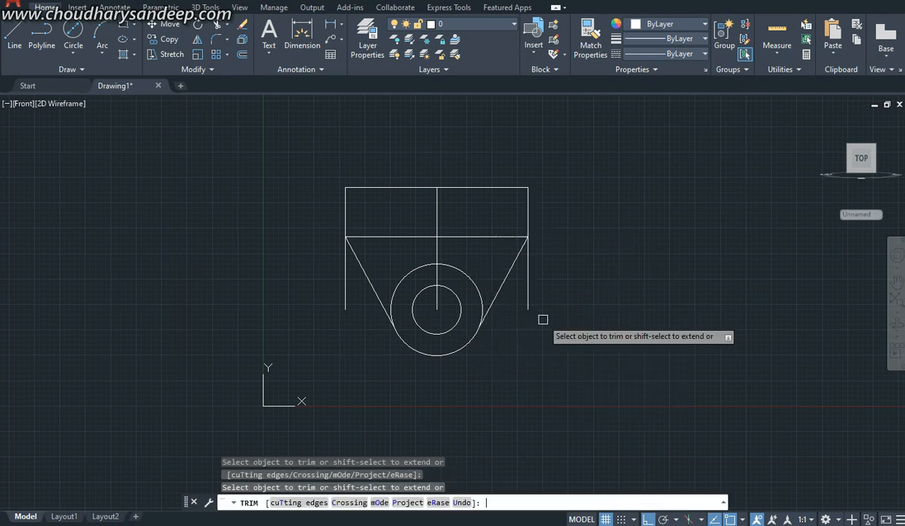
mouse_move(542, 318)
mouse_down()
mouse_move(525, 285)
mouse_move(515, 290)
mouse_up()
drag(354, 293, 323, 268)
key(Escape)
Step: Erase the vertical centre line and the horizontal construction line together, and undo the erasure
click(467, 244)
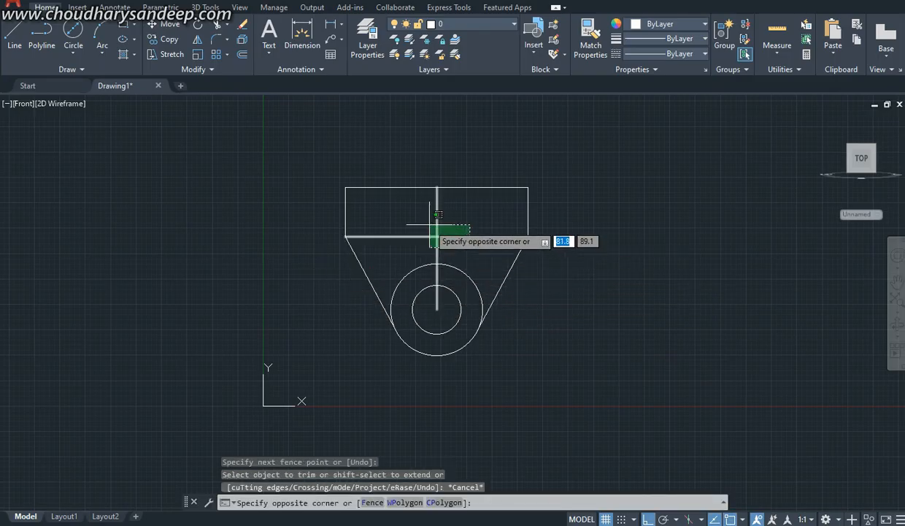
click(431, 232)
key(Delete)
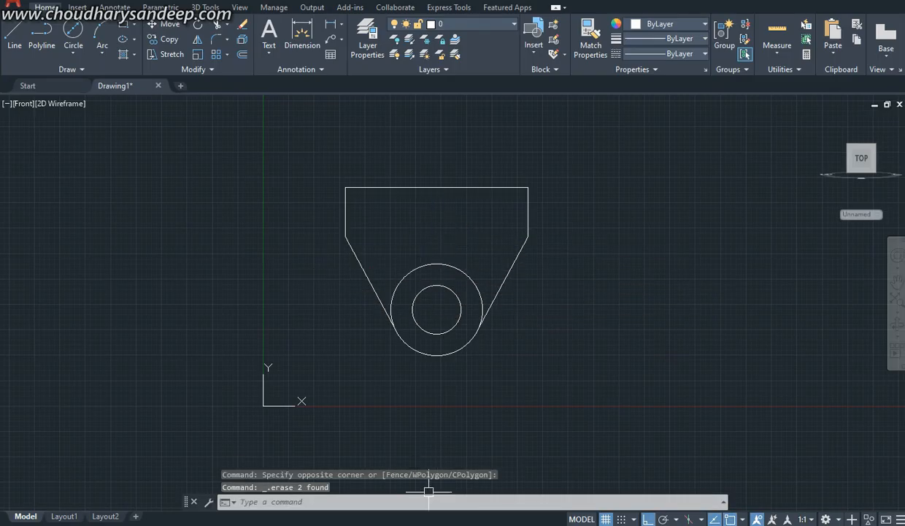
key(ctrl+z)
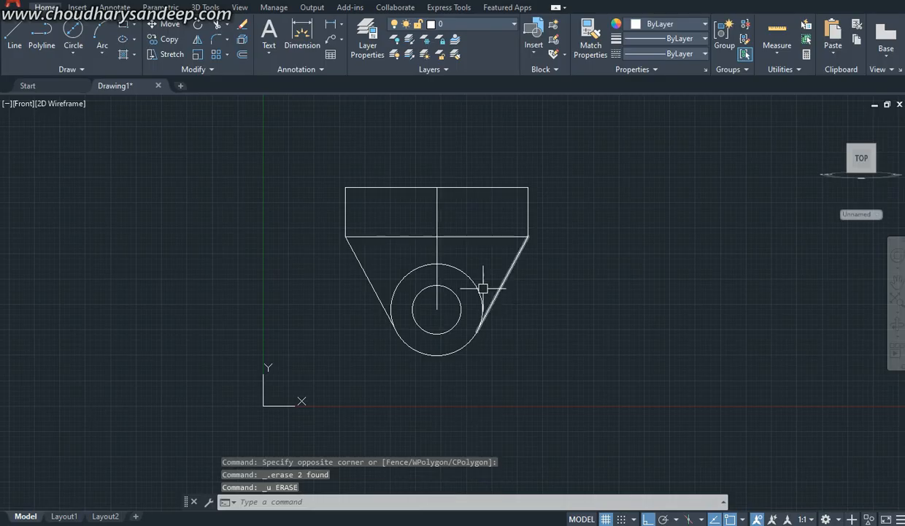
Step: Erase only the horizontal construction line 24 mm below the top edge
click(483, 256)
click(477, 214)
key(Delete)
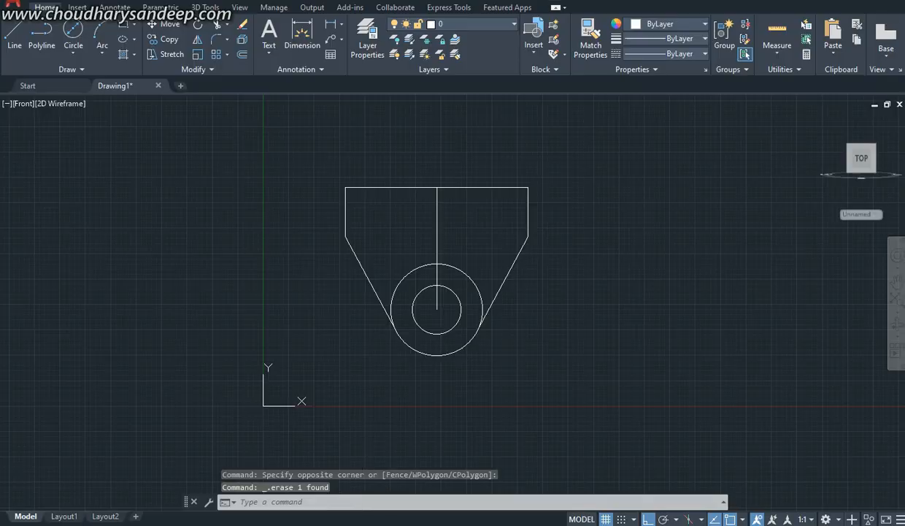
Step: Review the bracket in the reference PDF and erase the vertical centre line from the profile
key(alt+Tab)
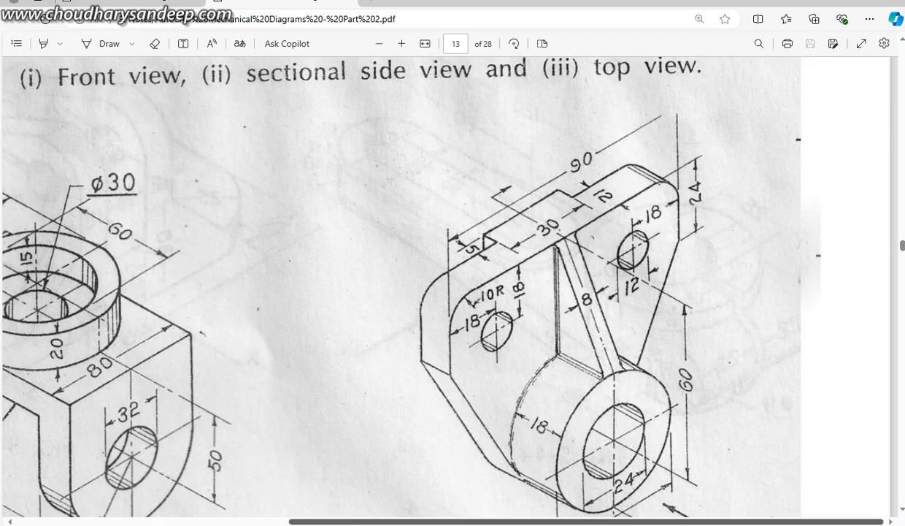
mouse_move(387, 522)
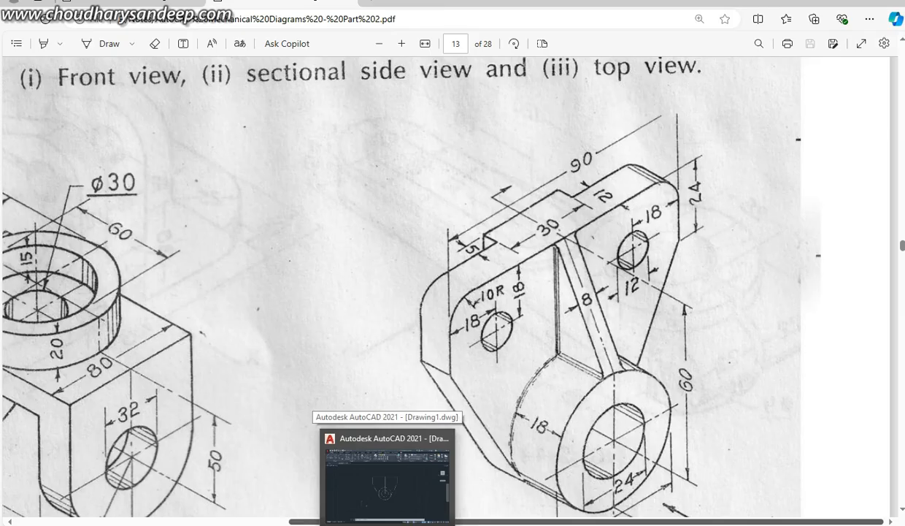
click(387, 478)
scroll(466, 232, up, 2)
click(465, 242)
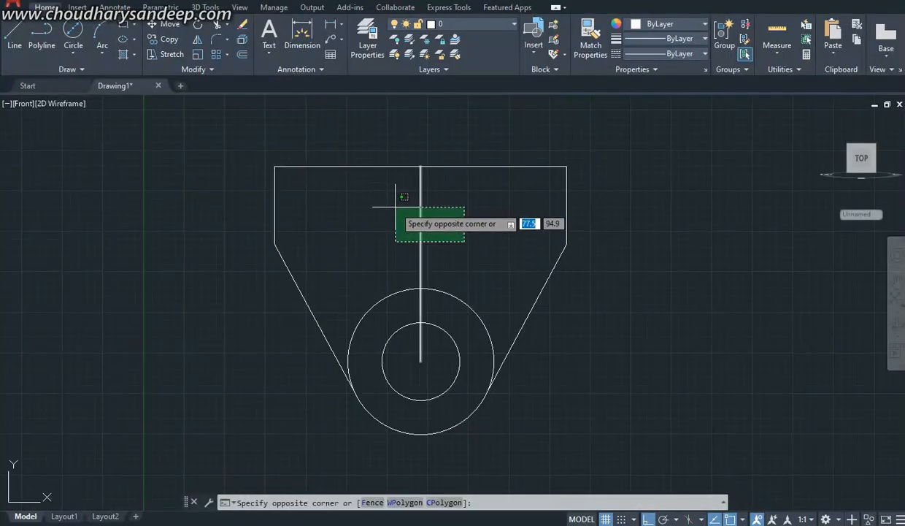
click(395, 206)
key(Delete)
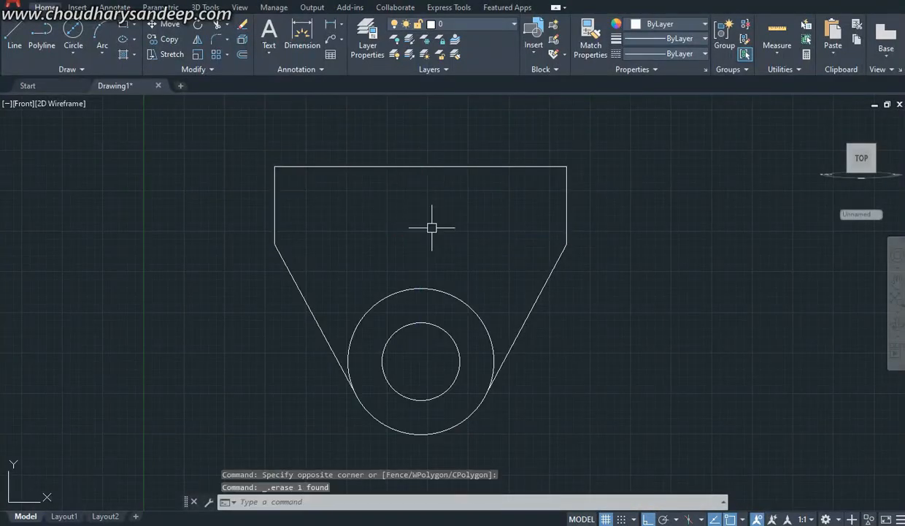
Step: Offset the plate's left, top and right edges 18 mm inward to locate the two hole centres
text(o)
key(Return)
text(1)
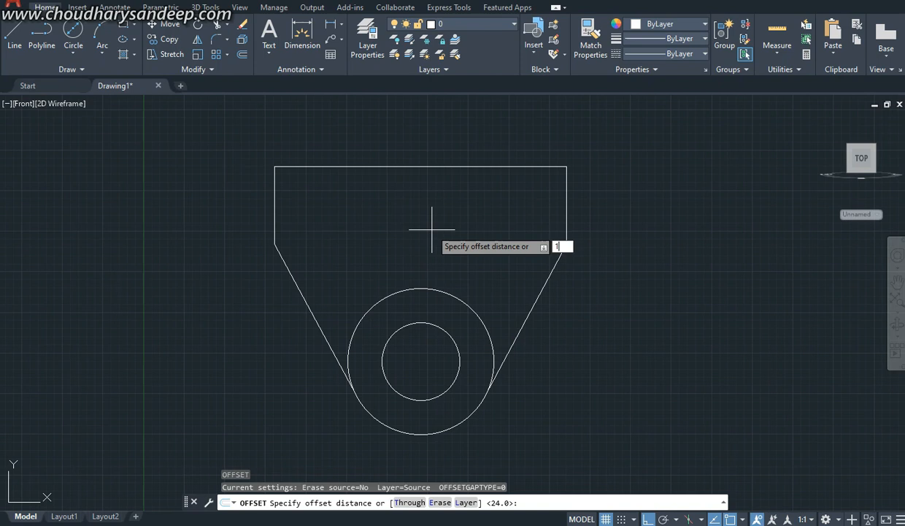
text(8)
key(Return)
click(275, 202)
click(323, 175)
click(323, 168)
click(566, 197)
click(446, 219)
key(Escape)
Step: Check the small hole size in the reference PDF and draw a 12 mm diameter circle at the left construction-line intersection
key(alt+Tab)
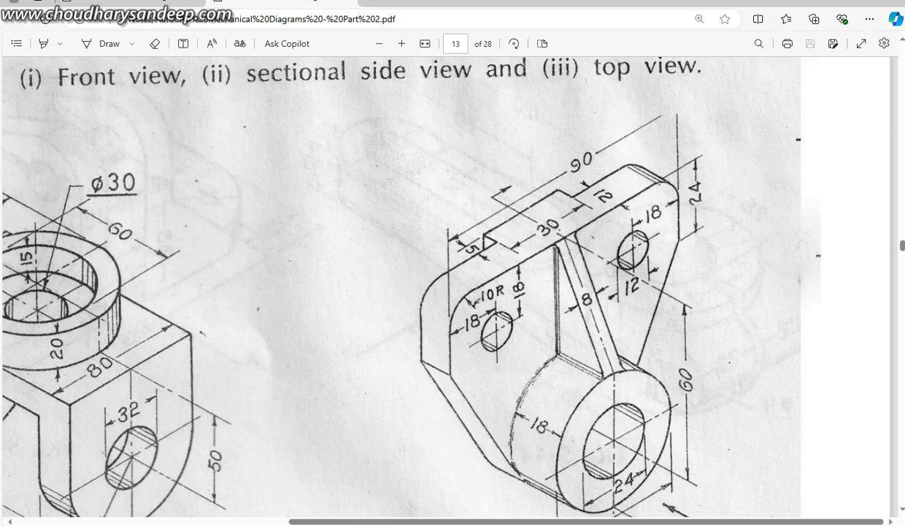
scroll(399, 279, down, 2)
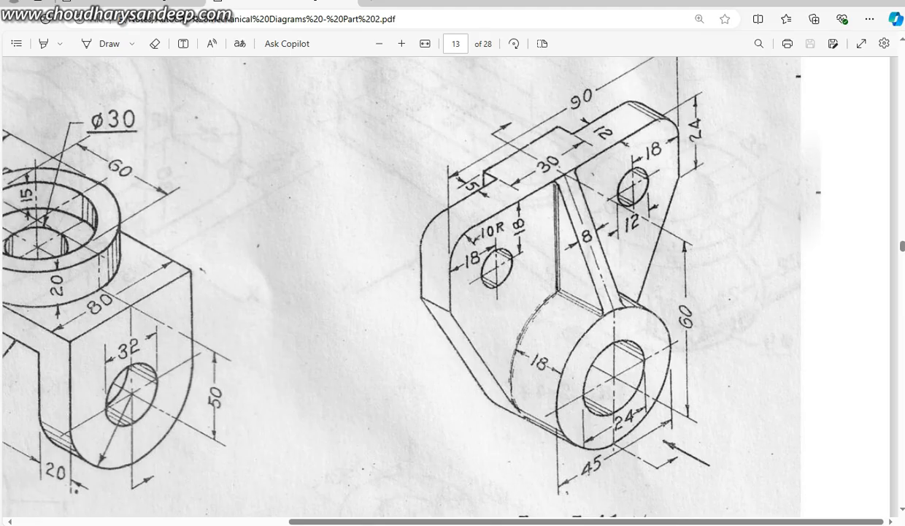
key(alt+Tab)
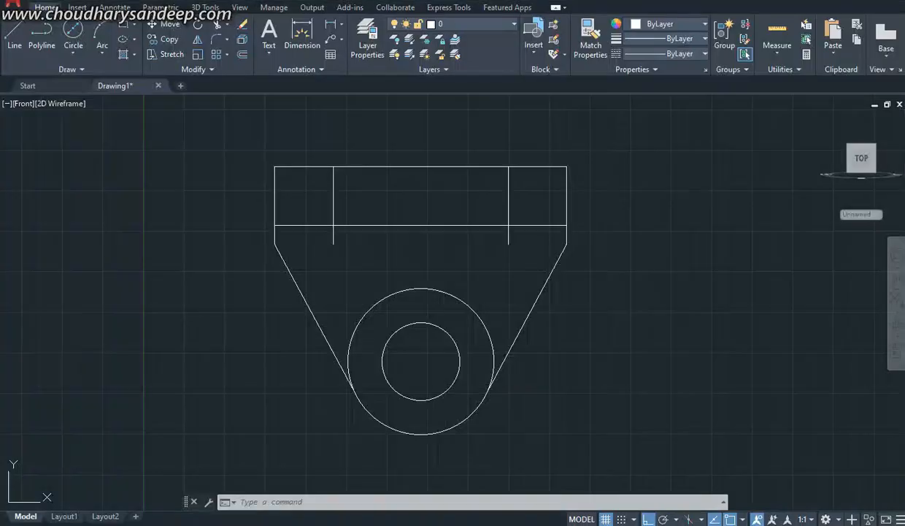
click(73, 33)
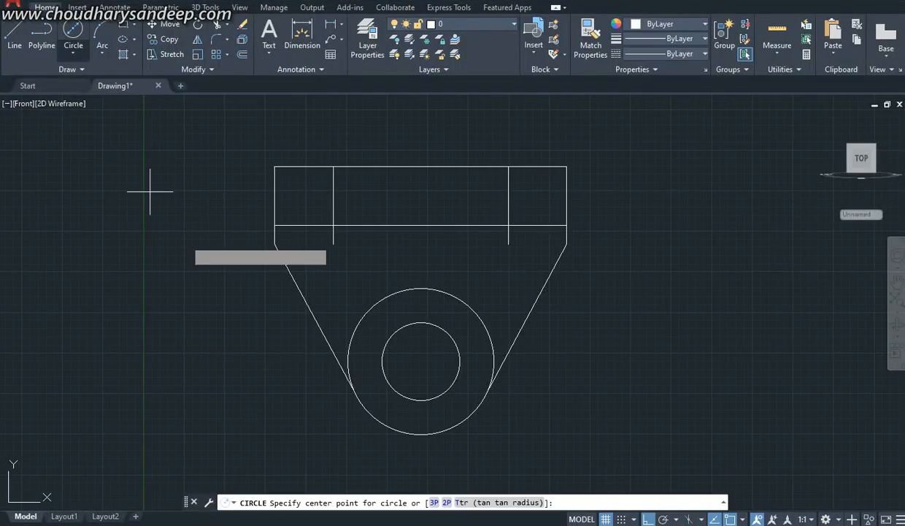
click(330, 225)
key(Return)
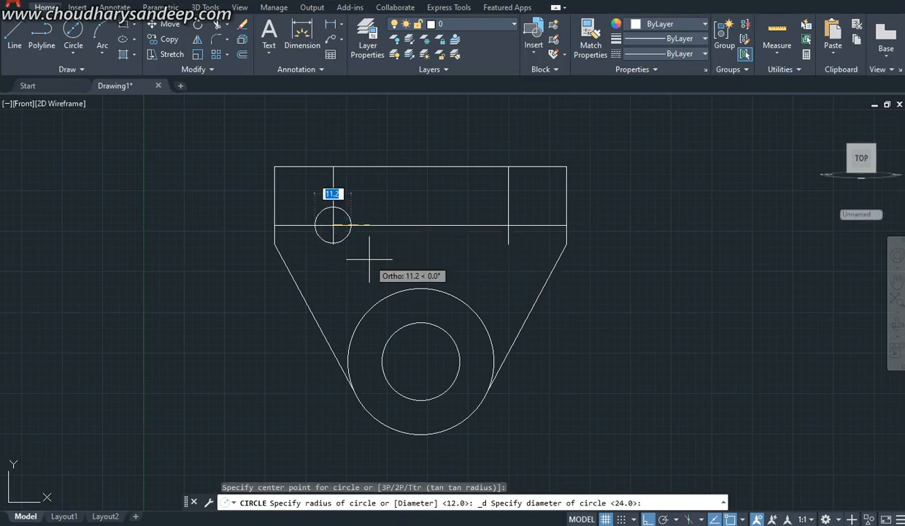
text(12)
key(Return)
key(Return)
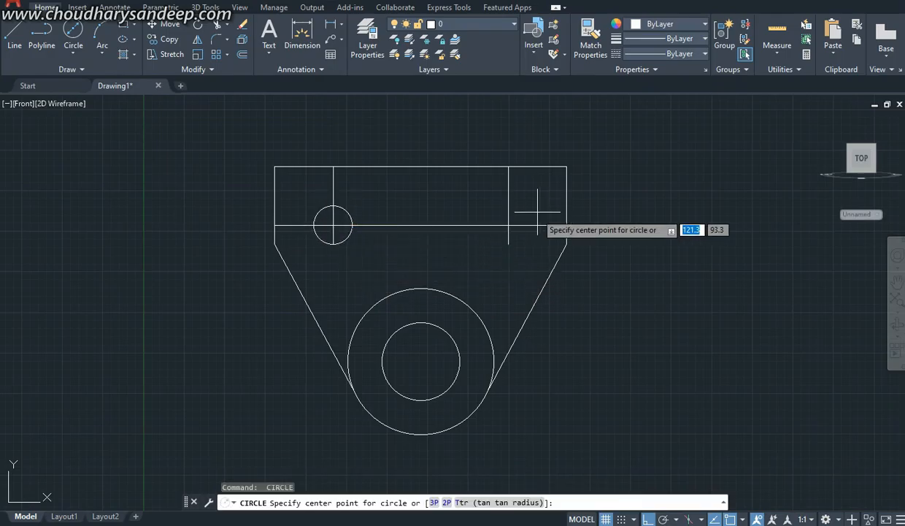
Step: Draw a 12 mm diameter circle at the right construction-line intersection
key(Escape)
click(73, 33)
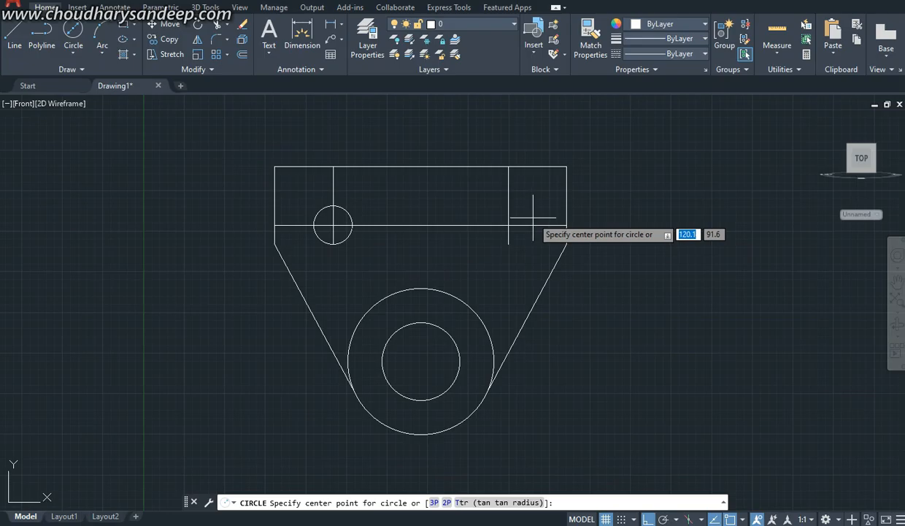
click(509, 225)
text(12)
key(Return)
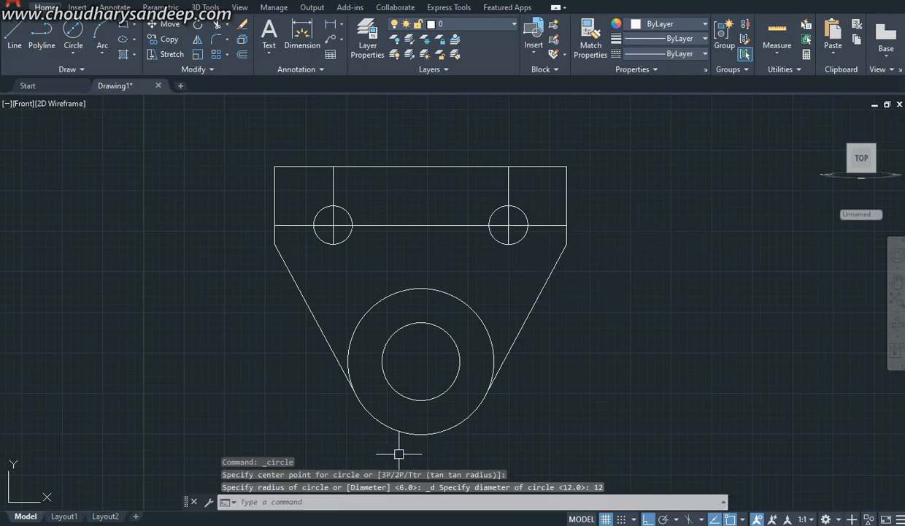
Step: Check the corner radius in the reference PDF and fillet the plate's upper-left corner with a 10 mm radius
key(alt+Tab)
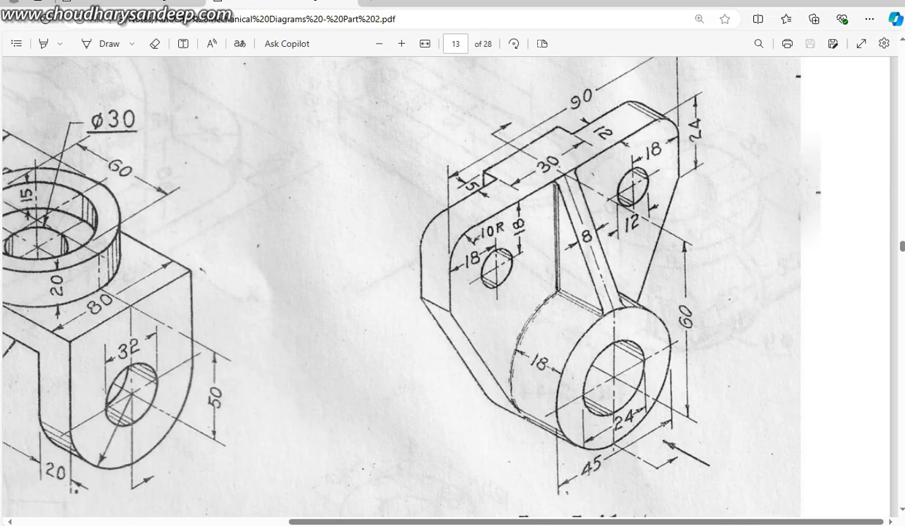
key(alt+Tab)
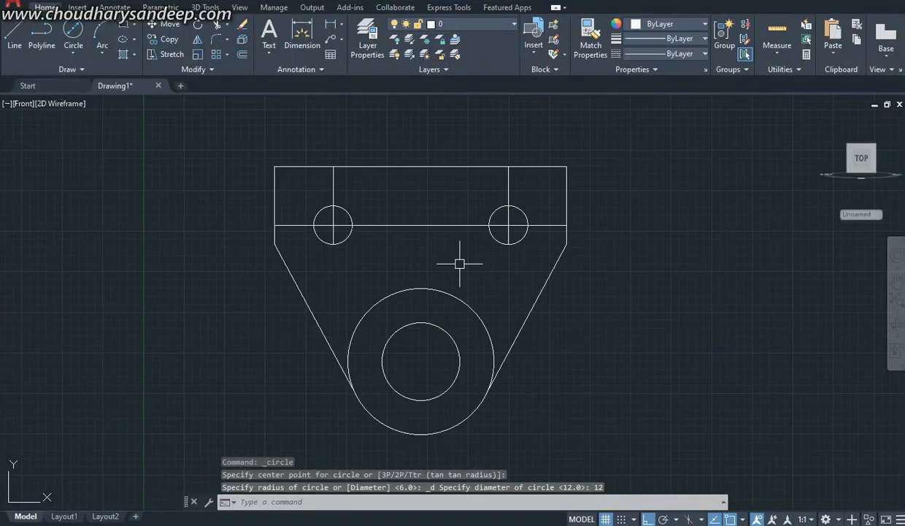
text(f)
key(Return)
text(r)
key(Return)
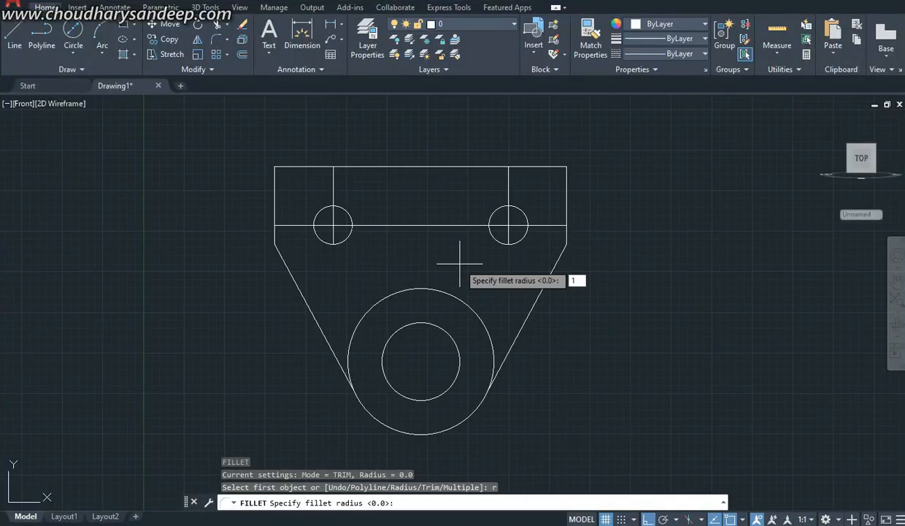
text(10)
key(Return)
click(274, 182)
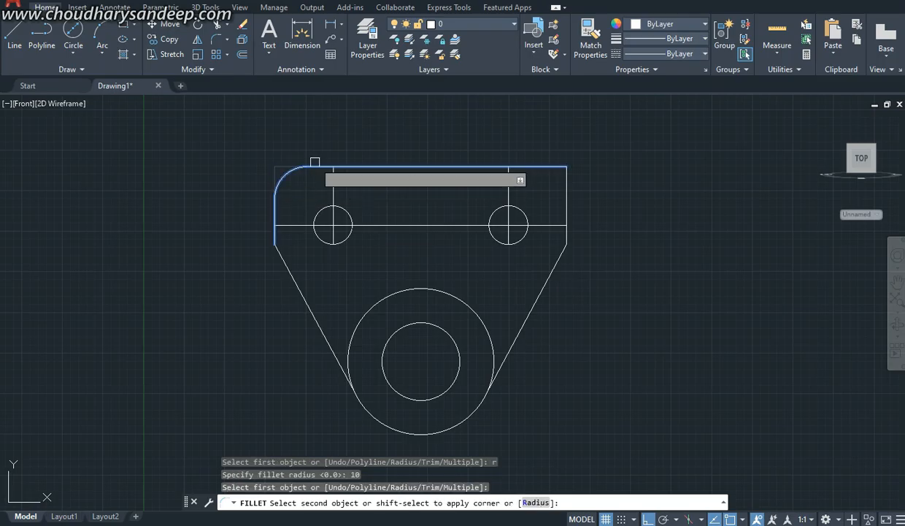
click(321, 167)
Step: Fillet the plate's upper-right corner with the same 10 mm radius
key(Return)
click(538, 166)
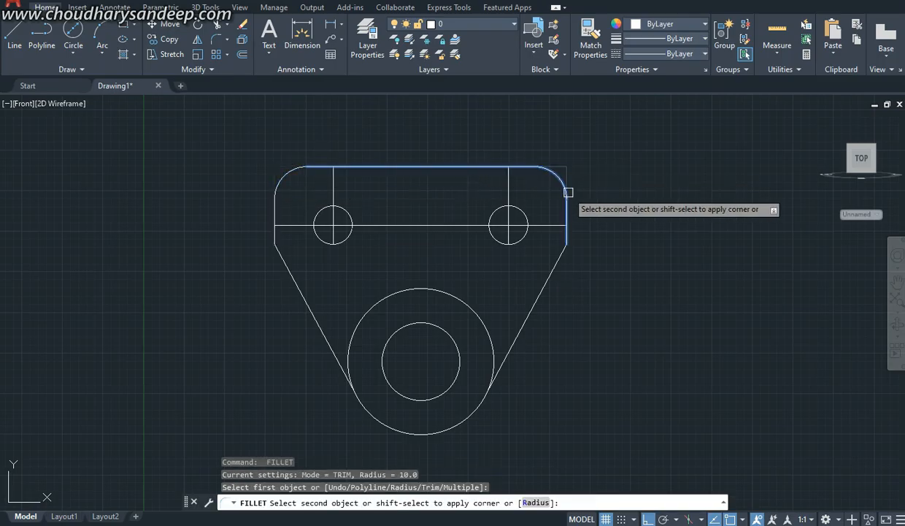
click(567, 194)
key(Escape)
Step: Erase the horizontal construction line and the two vertical ones that pass through the small holes
click(438, 229)
click(384, 207)
click(367, 193)
click(331, 175)
click(530, 197)
click(501, 183)
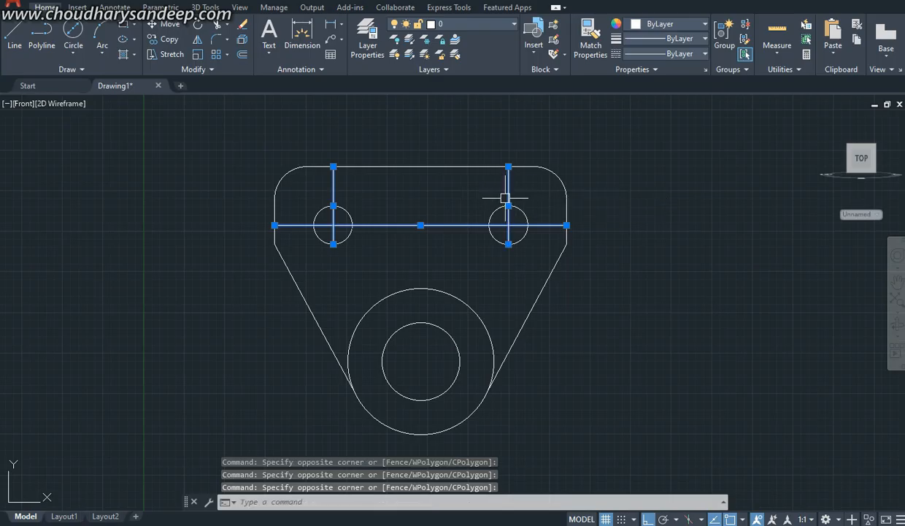
key(Delete)
Step: Copy the complete front profile horizontally, placing the duplicate about 147.5 mm to the right of the original
scroll(518, 203, down, 4)
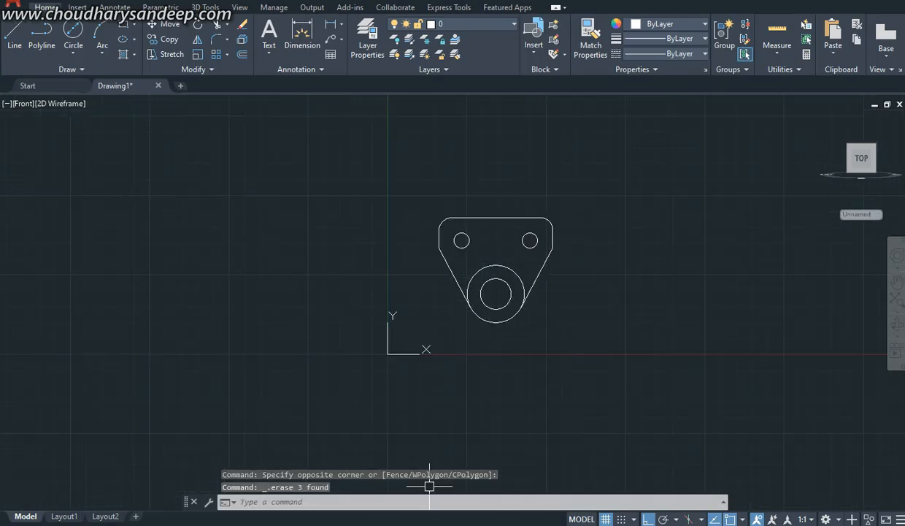
click(431, 524)
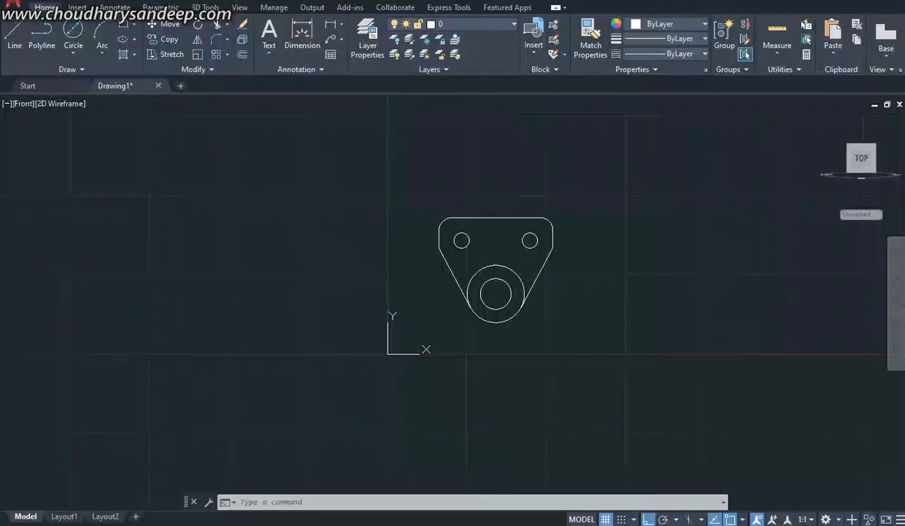
scroll(496, 260, up, 4)
middle_drag(493, 246, 327, 275)
scroll(318, 268, down, 3)
middle_drag(469, 218, 503, 204)
scroll(453, 223, down, 4)
text(co)
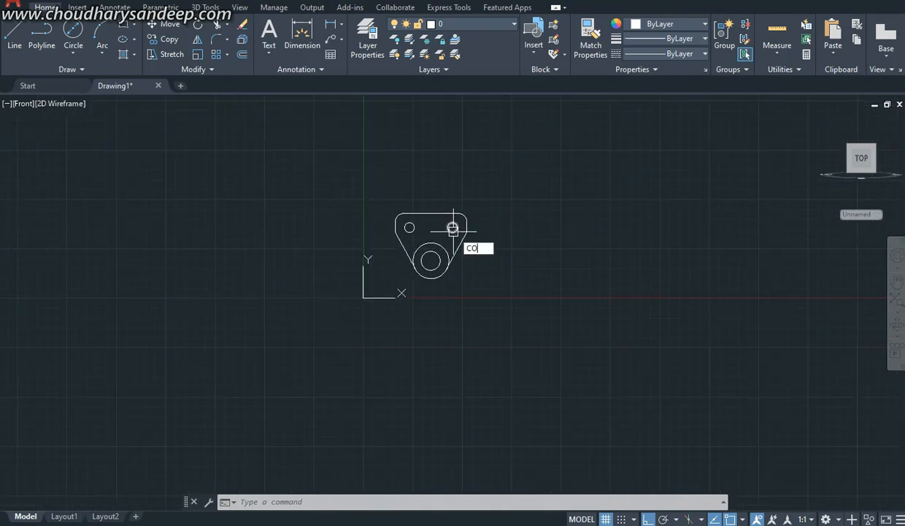
key(Return)
click(358, 174)
click(535, 283)
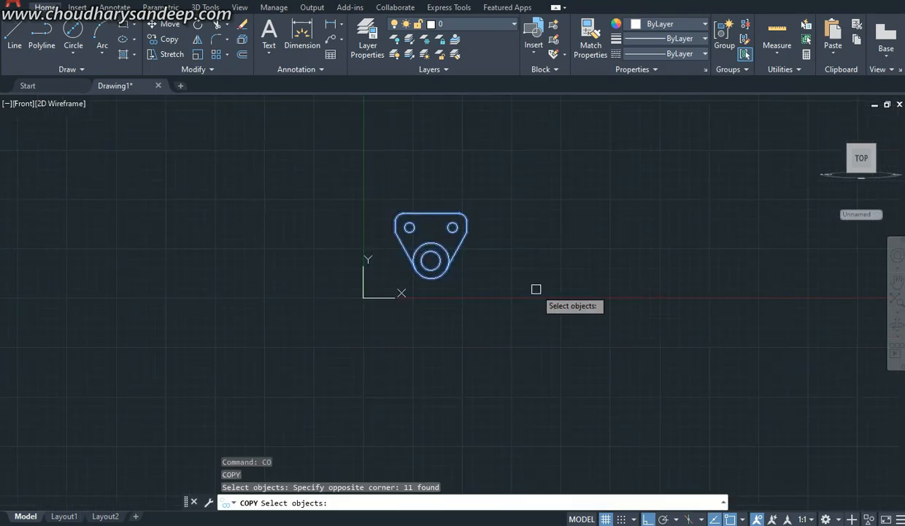
key(Return)
click(431, 278)
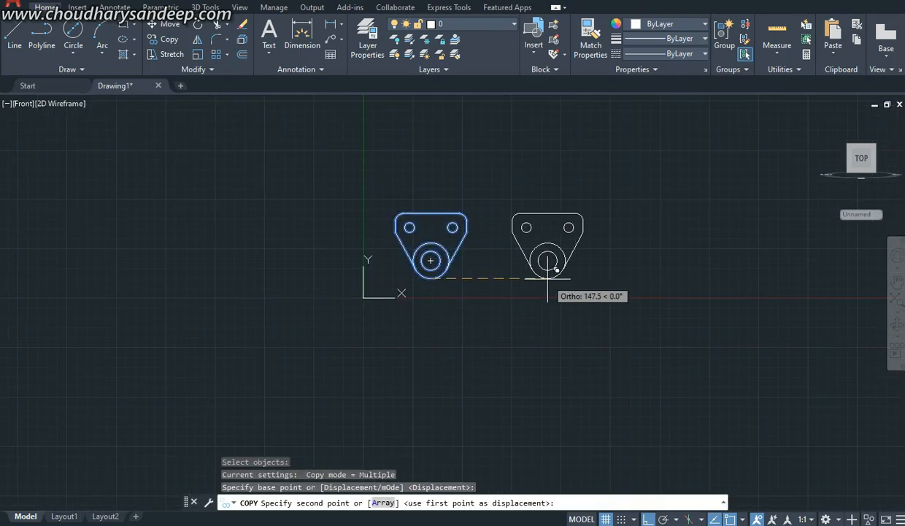
click(547, 278)
key(Escape)
Step: Trim the upper arc of the large outer circle inside the original profile, leaving its rounded lower end
scroll(423, 256, up, 4)
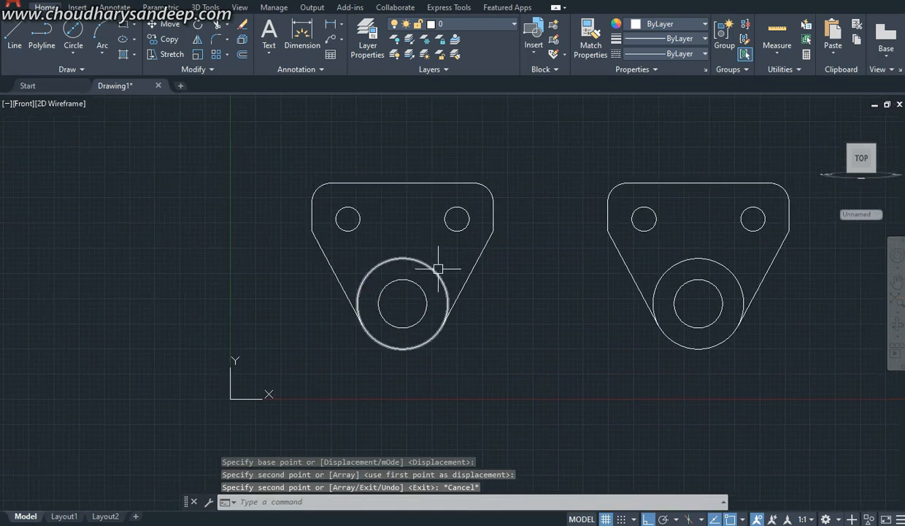
text(tr)
key(Return)
click(434, 270)
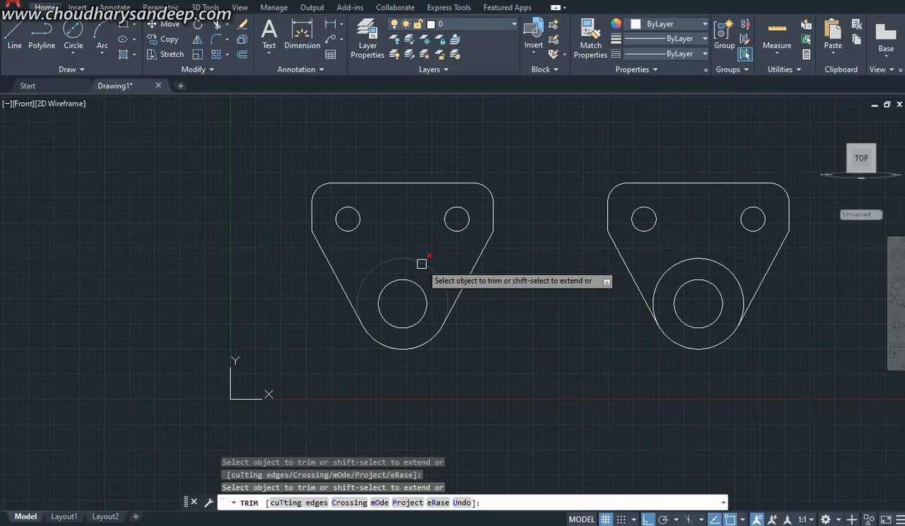
key(Escape)
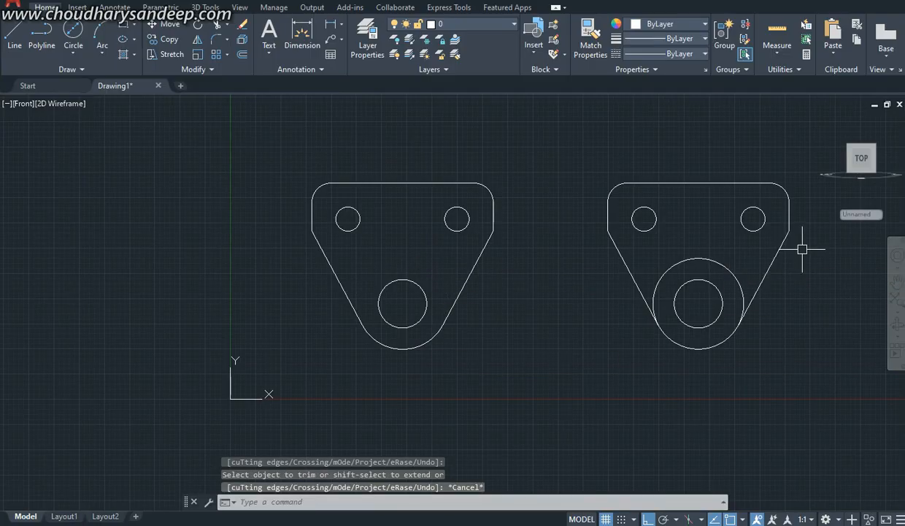
Step: Erase the plate outline and the two small holes from the copied profile, keeping only its concentric circles
click(807, 243)
click(572, 169)
key(Delete)
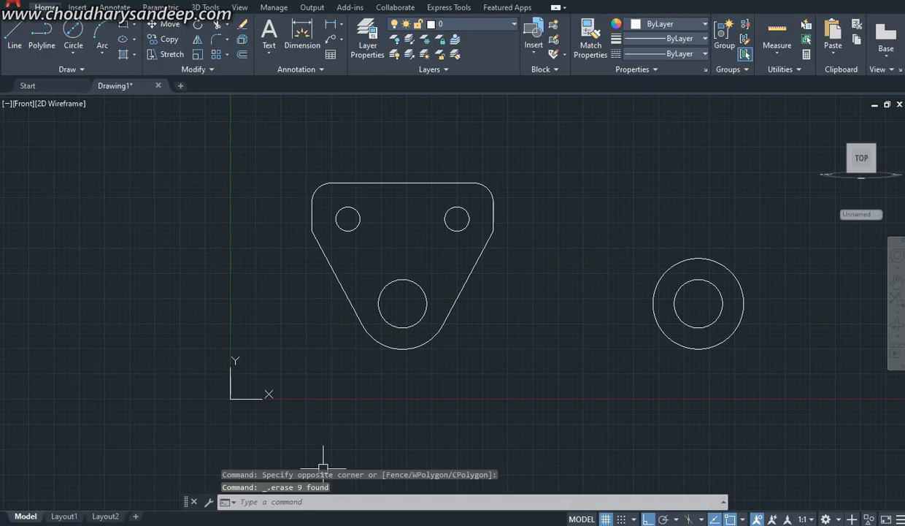
Step: Review the bracket in the reference PDF, then set the drawing to the Top view and on to SW Isometric
key(alt+Tab)
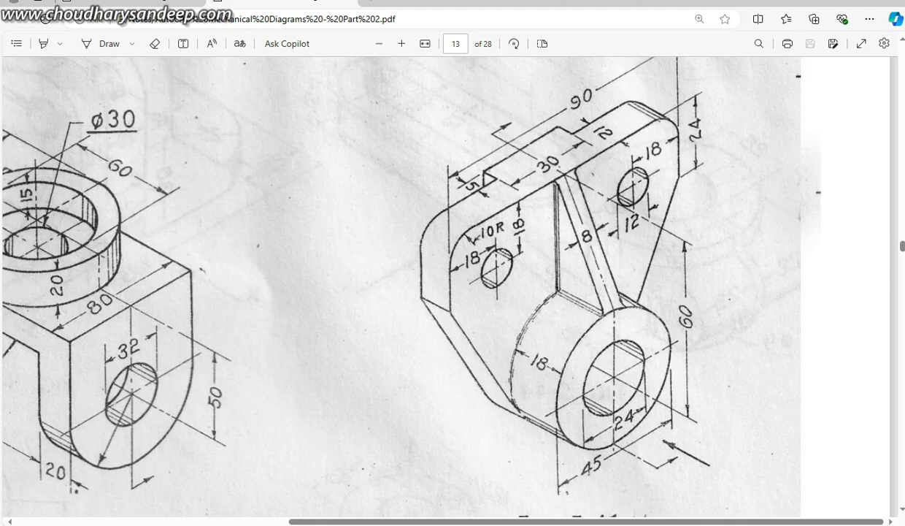
click(388, 522)
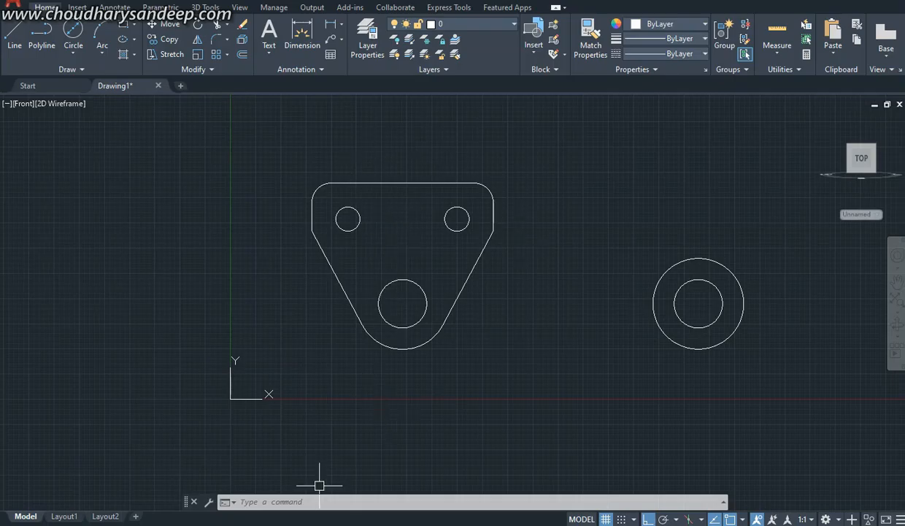
click(321, 523)
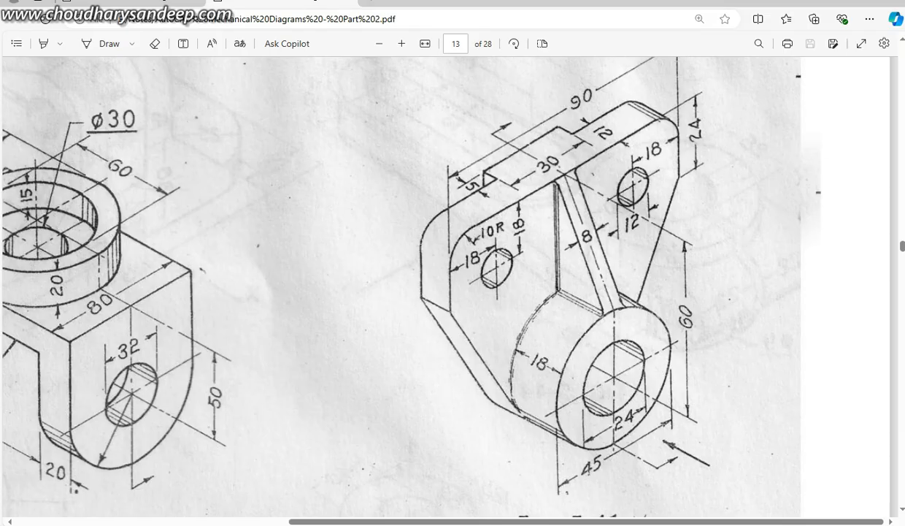
click(388, 522)
click(23, 104)
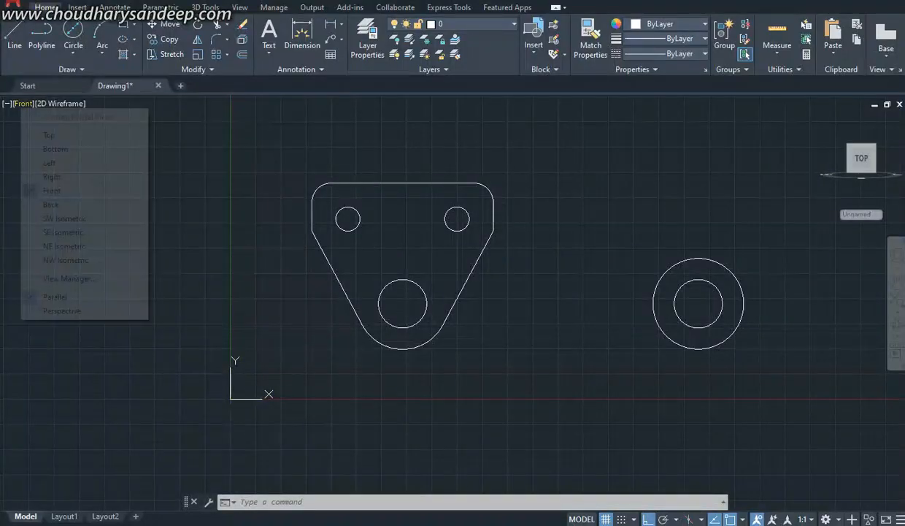
click(49, 135)
click(22, 104)
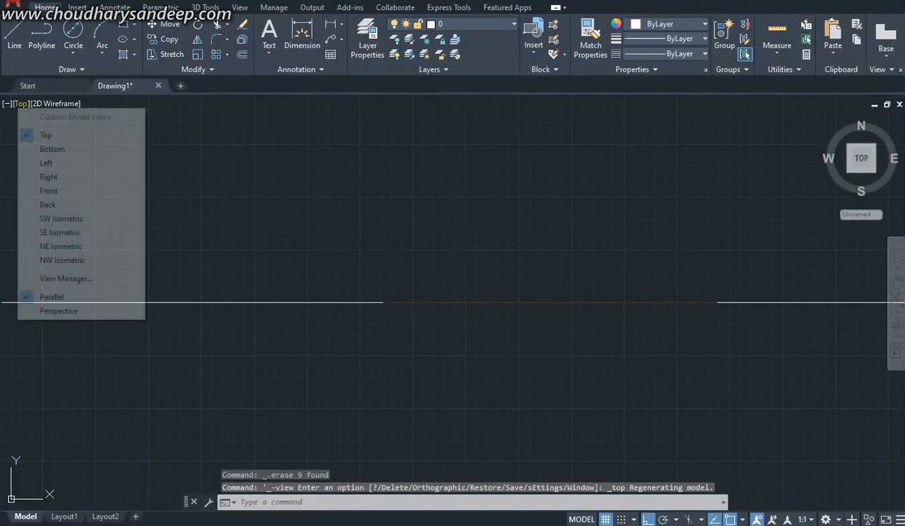
click(61, 218)
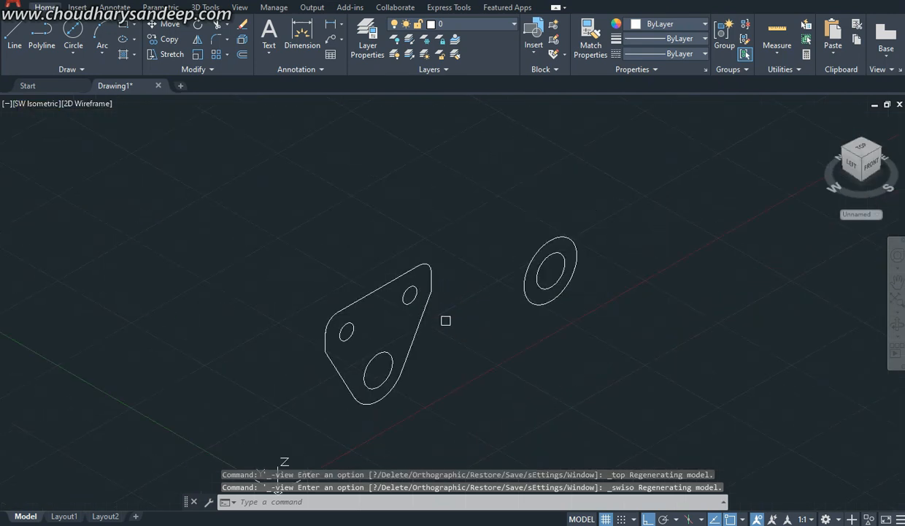
Step: Convert the plate outline and its three hole circles into regions
text(REG)
key(Return)
click(297, 203)
click(467, 431)
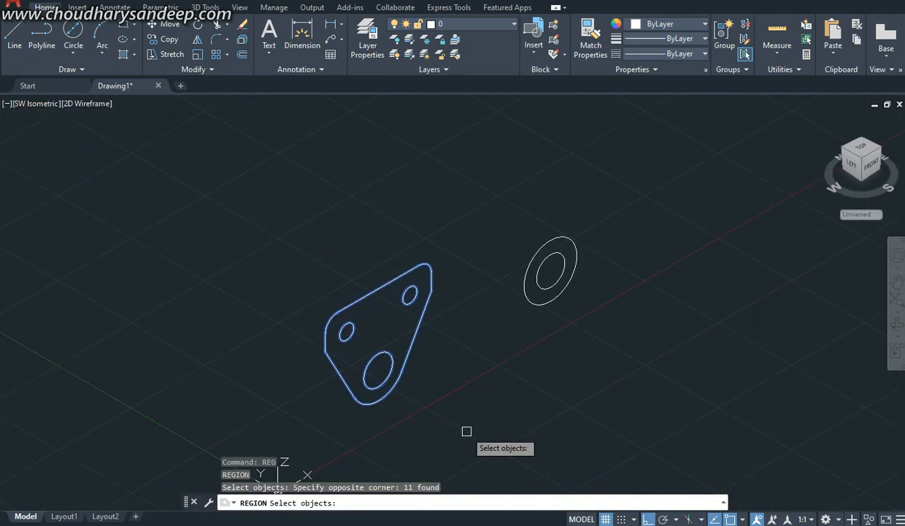
key(Return)
click(358, 305)
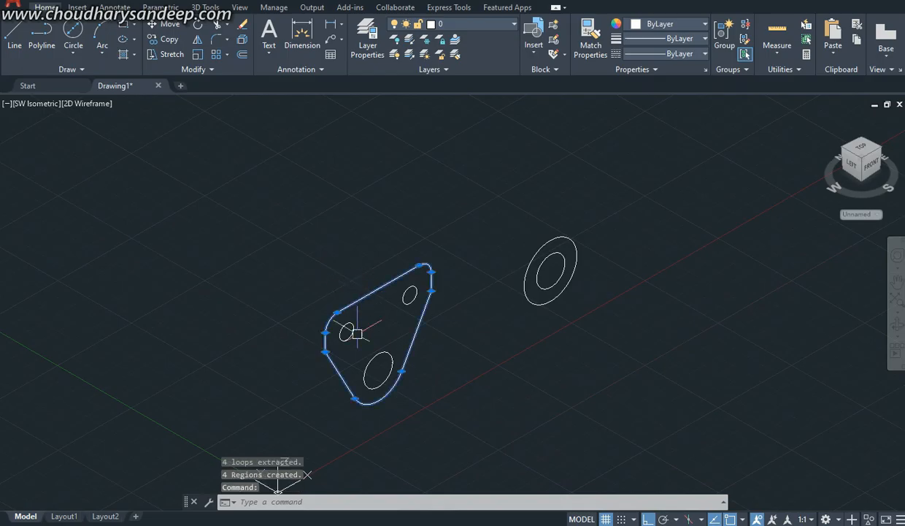
key(Escape)
Step: Check the plate thickness in the reference PDF and extrude the plate and hole regions 12 mm toward the back
key(alt+Tab)
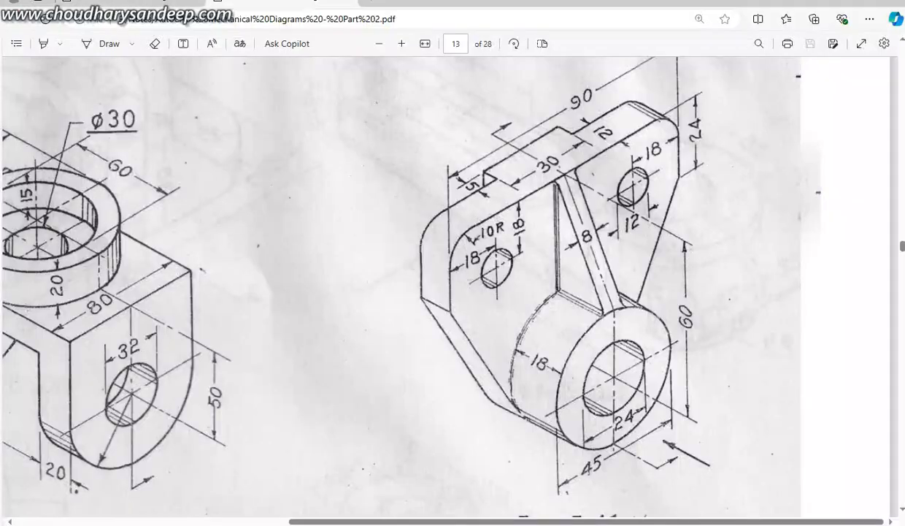
key(alt+Tab)
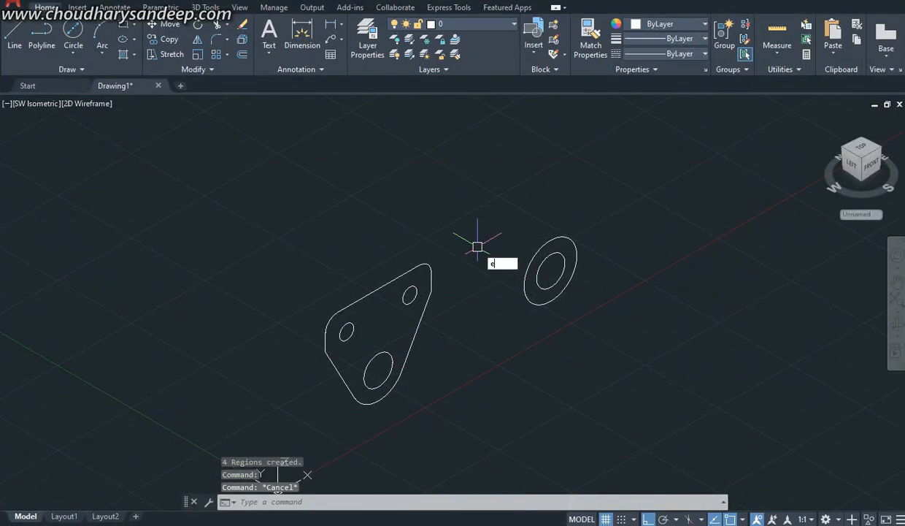
key(Return)
click(463, 411)
click(322, 223)
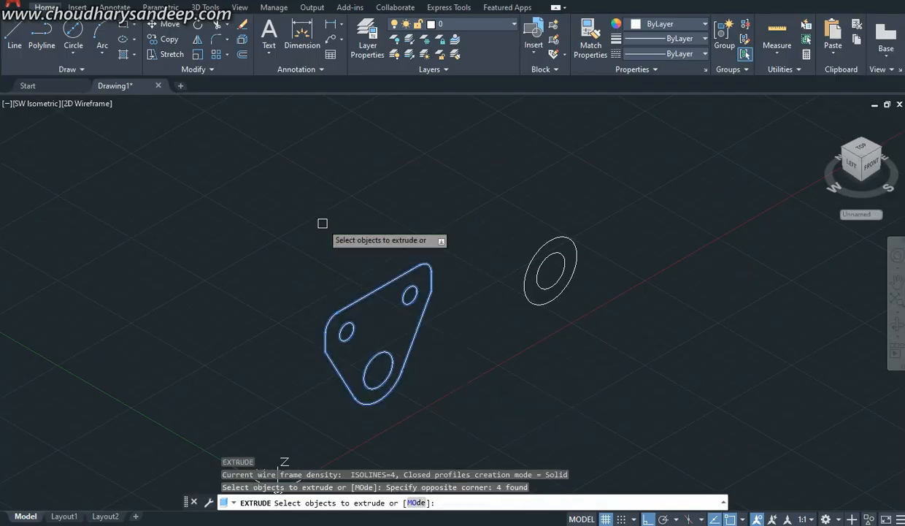
key(Return)
text(12)
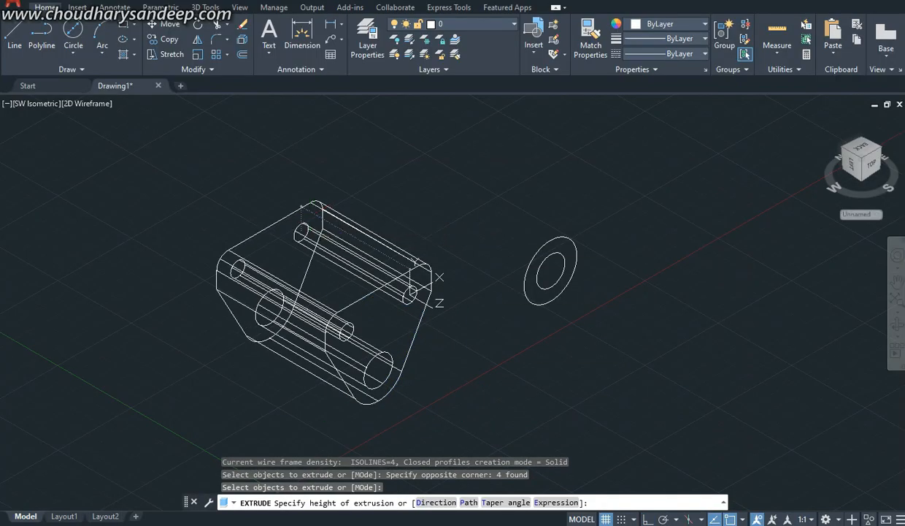
key(Return)
Step: Subtract the two small cylinders and the large cylinder from the plate solid to cut its three holes
text(s)
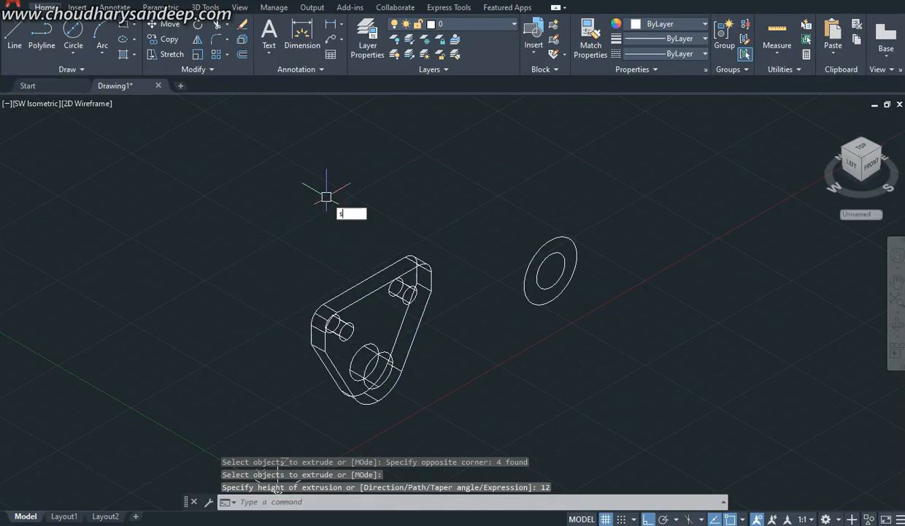
text(u)
key(Return)
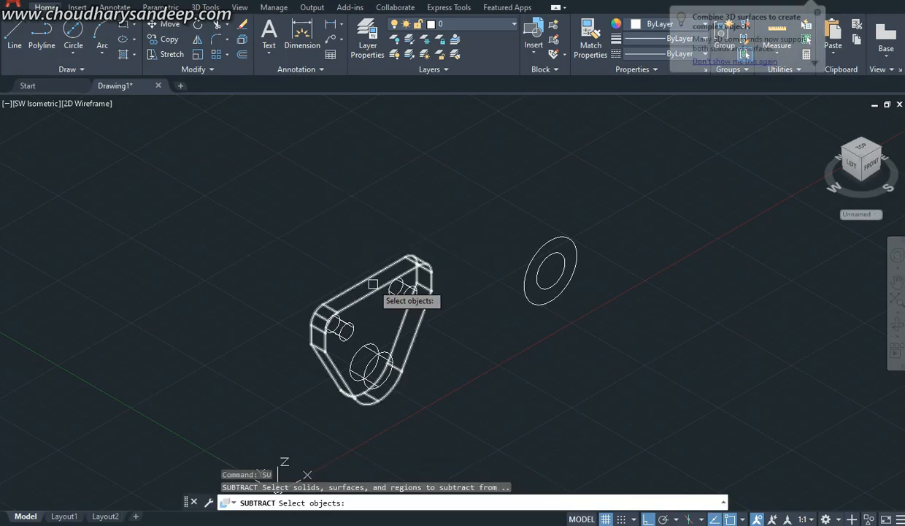
click(372, 285)
key(Return)
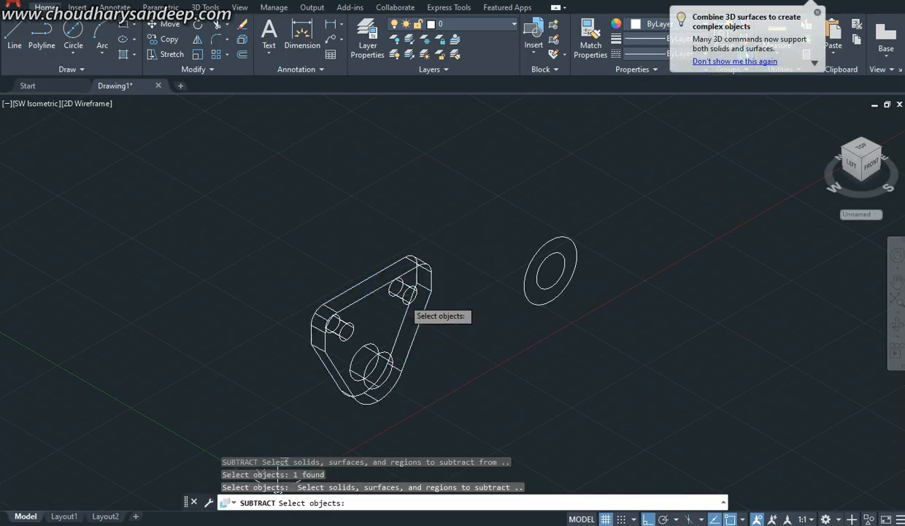
click(399, 296)
click(340, 328)
click(369, 361)
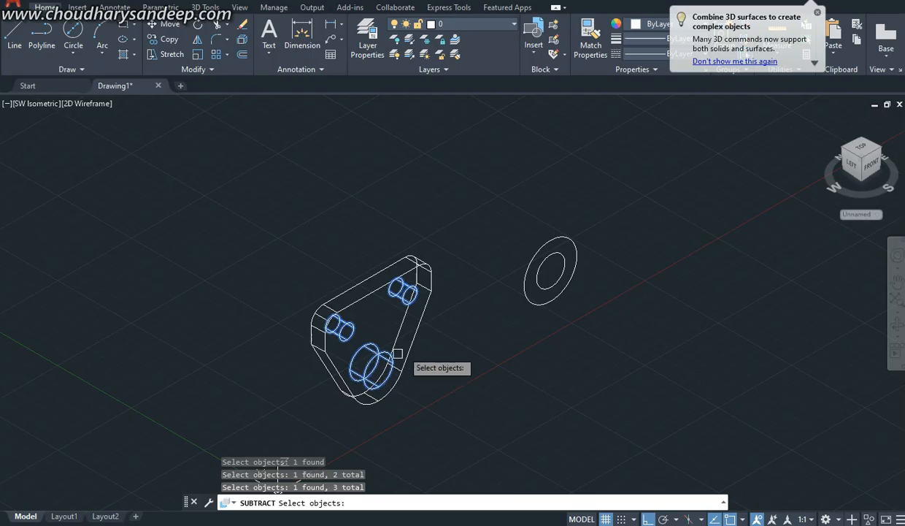
key(Return)
Step: Extrude the two separate concentric circles 18 mm toward the back
middle_drag(449, 317, 485, 243)
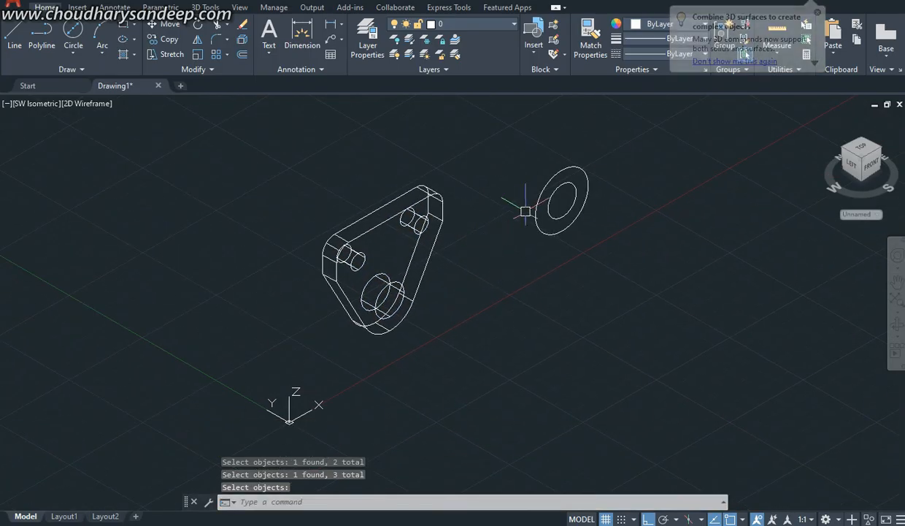
key(Return)
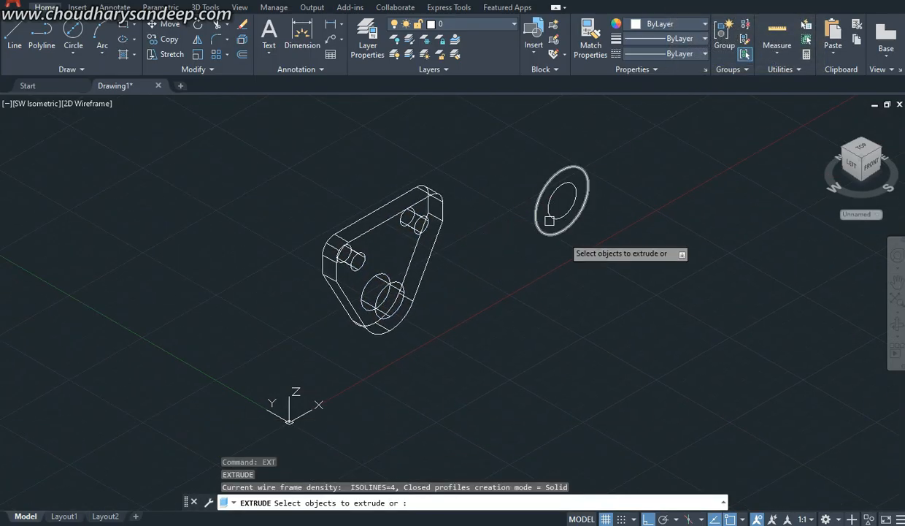
click(544, 202)
click(541, 202)
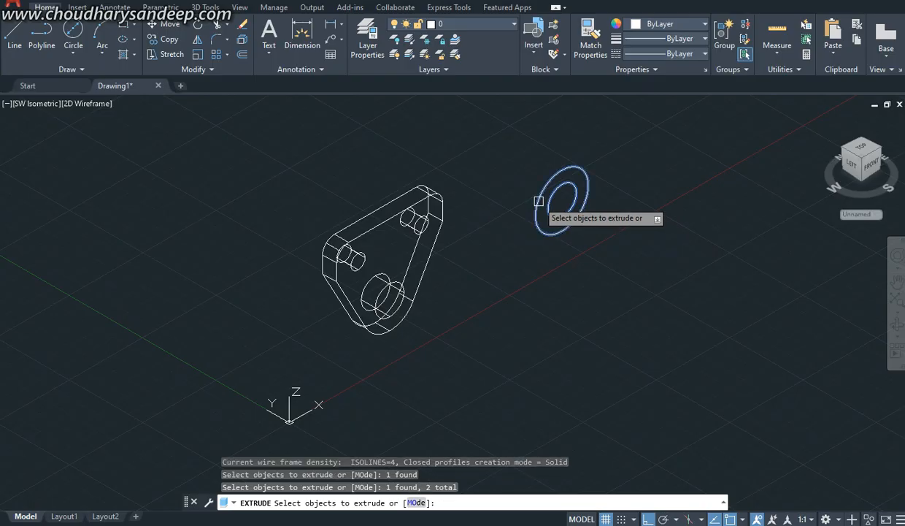
key(Return)
text(18)
key(Return)
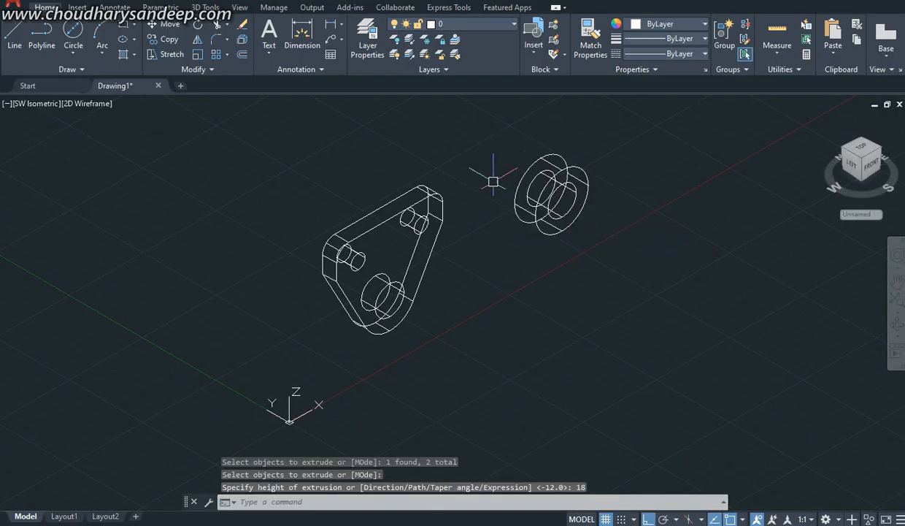
Step: Subtract the inner cylinder from the separate outer cylinder to bore the boss
text(su)
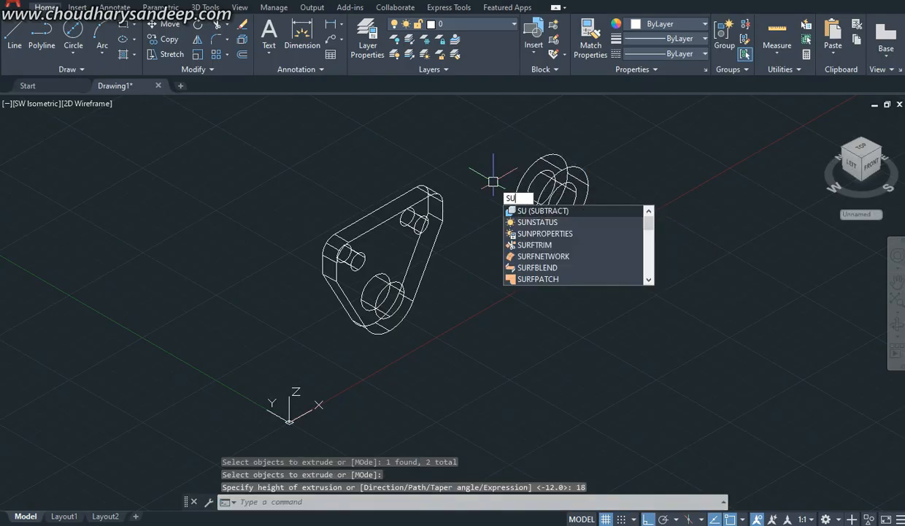
key(Return)
click(558, 152)
key(Return)
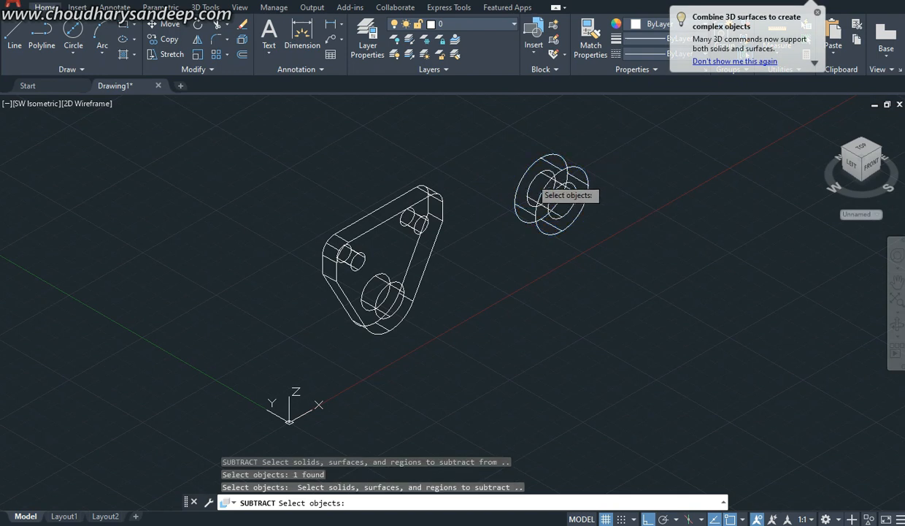
click(542, 184)
key(Return)
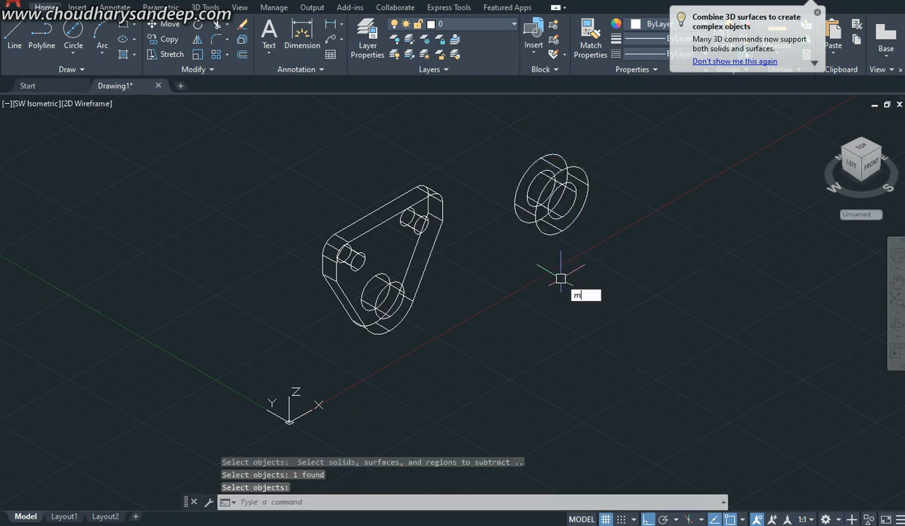
Step: Move the bored boss by its circle centre onto the front centre of the plate's large hole
text(m)
key(Return)
click(573, 180)
key(Return)
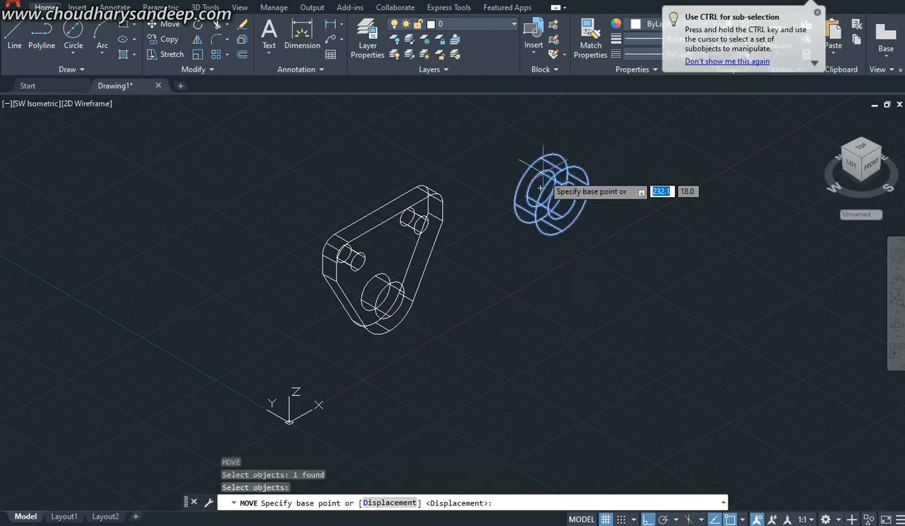
click(541, 189)
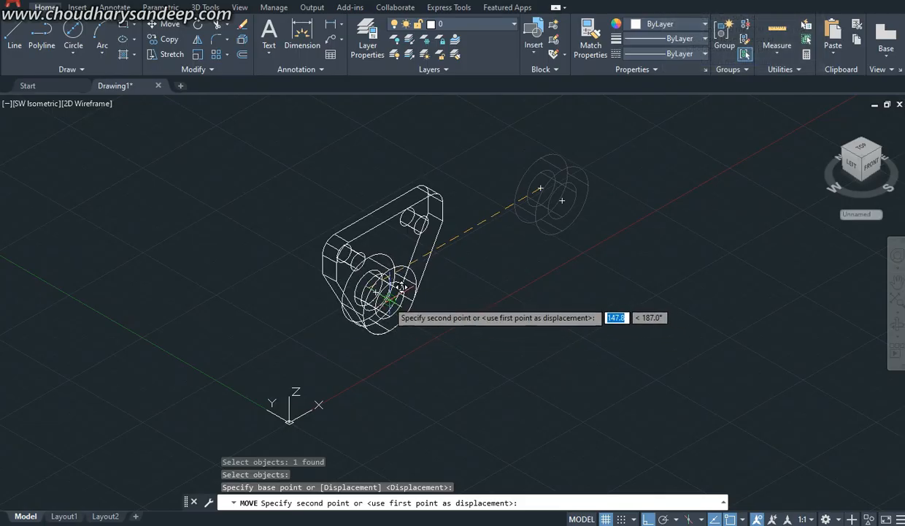
click(402, 286)
middle_drag(461, 259, 504, 234)
middle_drag(428, 237, 439, 246)
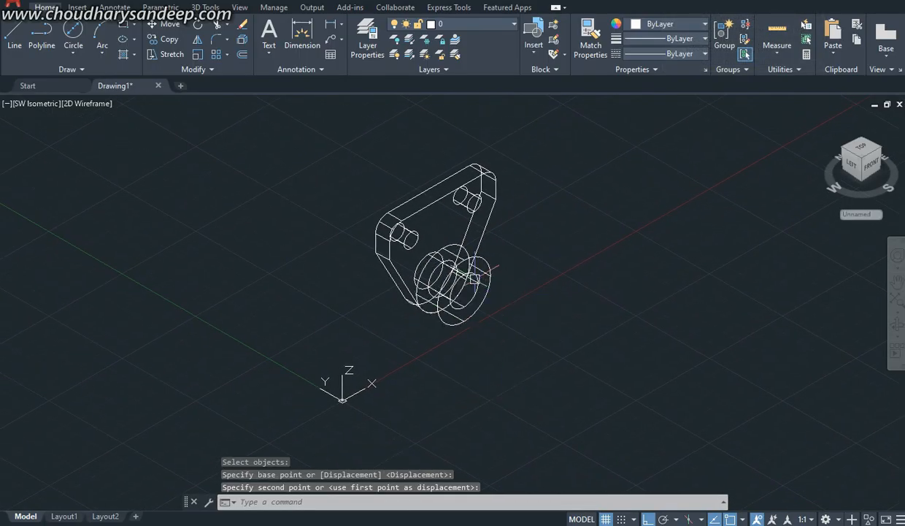
Step: Preview the plate and boss in the Conceptual visual style and return to 2D Wireframe
click(88, 103)
click(121, 148)
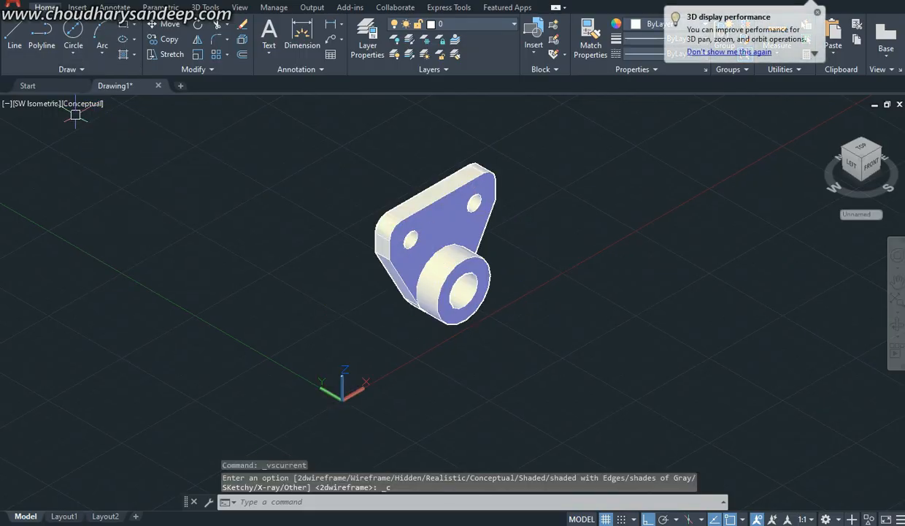
click(83, 103)
click(117, 134)
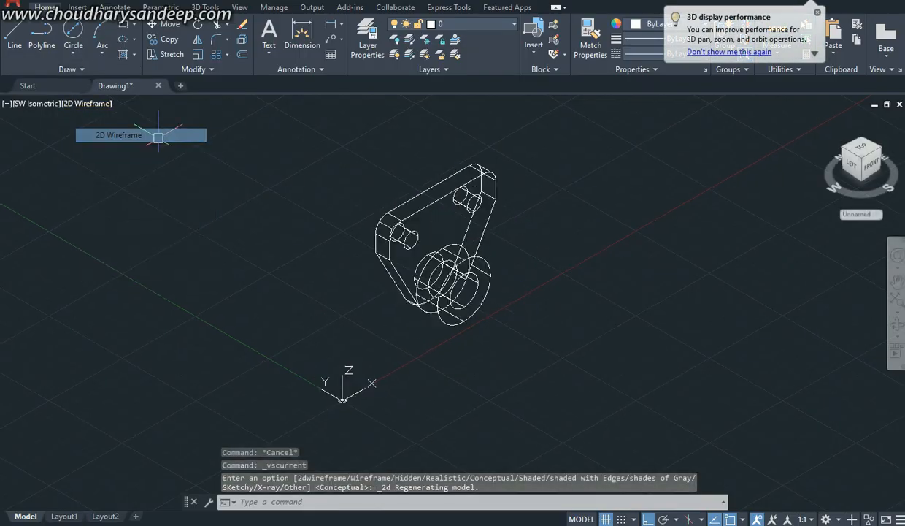
scroll(443, 232, up, 5)
scroll(318, 436, down, 1)
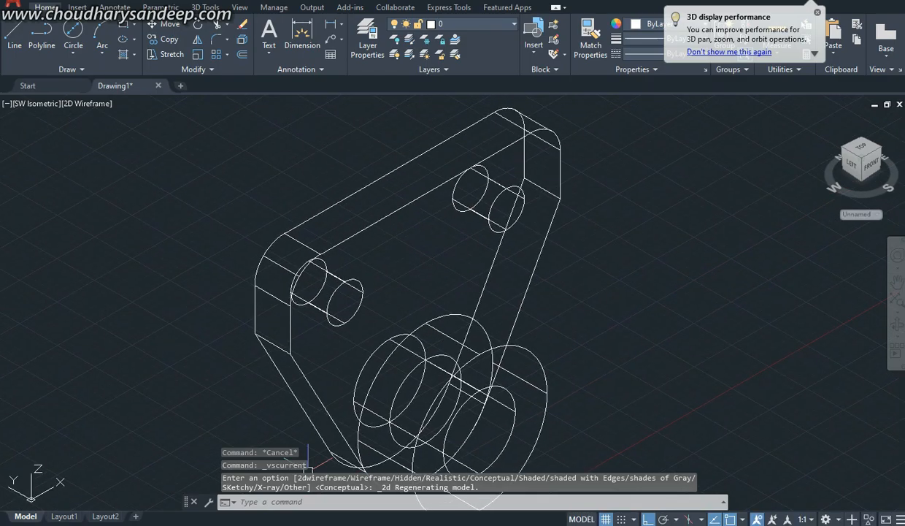
Step: Check the rib in the reference PDF and draw its closed triangular profile between the plate's top front edge midpoint and the boss's front and back top quadrants
key(alt+Tab)
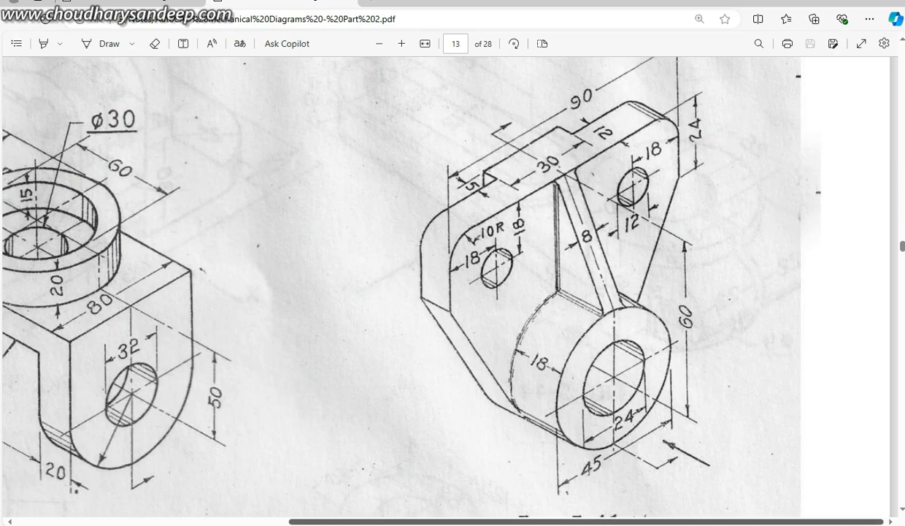
click(392, 523)
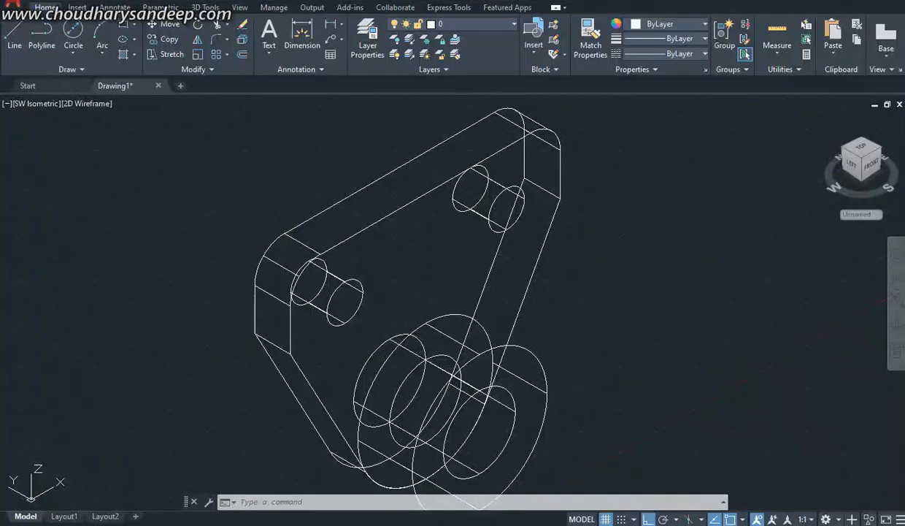
middle_drag(453, 292, 449, 232)
scroll(495, 239, down, 5)
scroll(365, 212, up, 4)
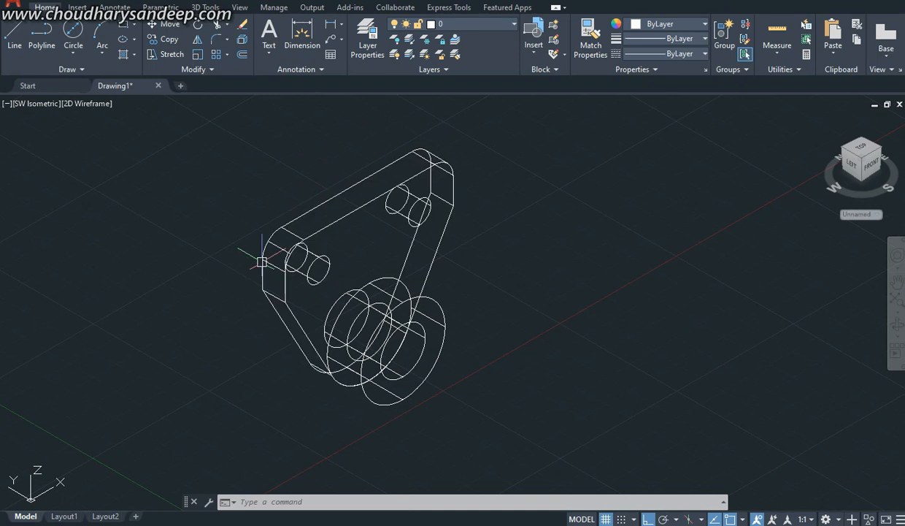
middle_drag(530, 210, 533, 210)
middle_drag(424, 211, 483, 236)
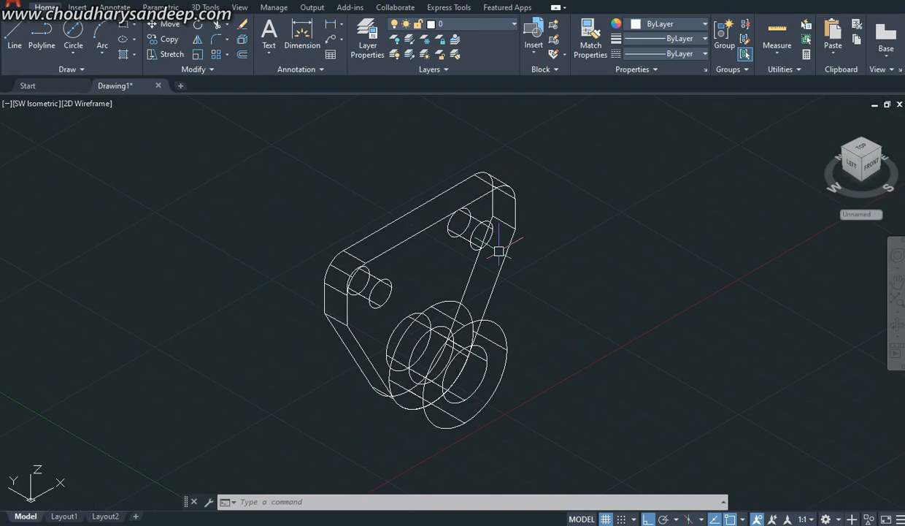
middle_drag(453, 268, 426, 260)
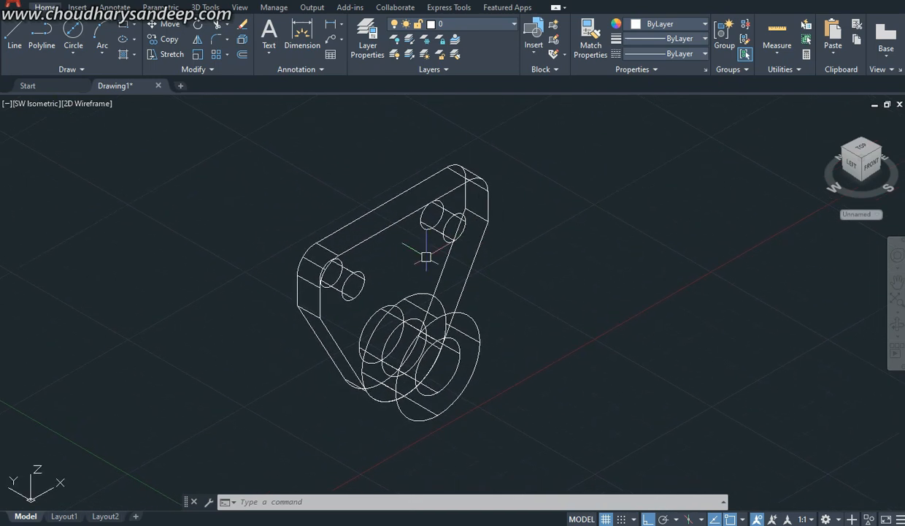
key(Return)
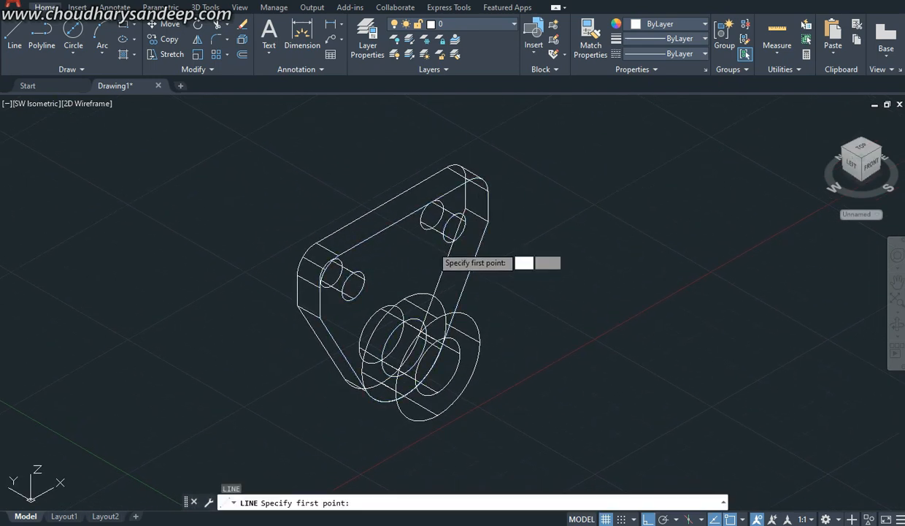
click(436, 318)
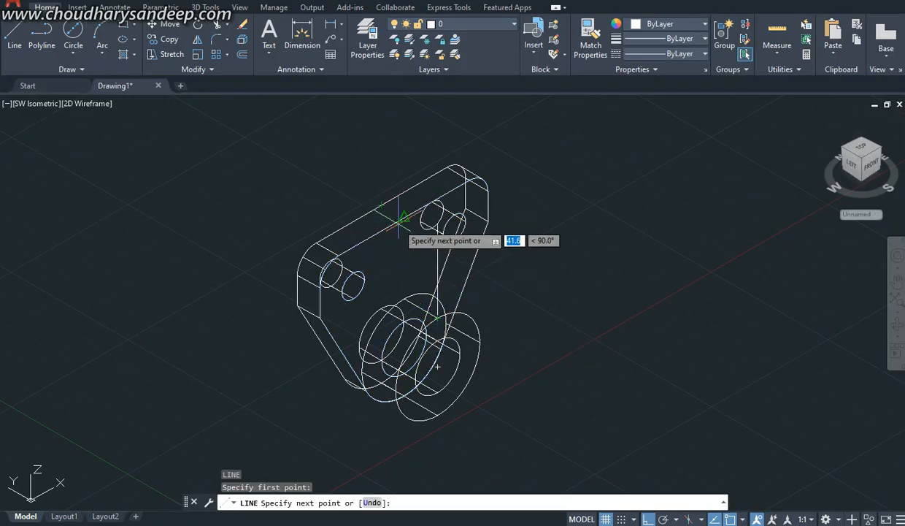
click(404, 219)
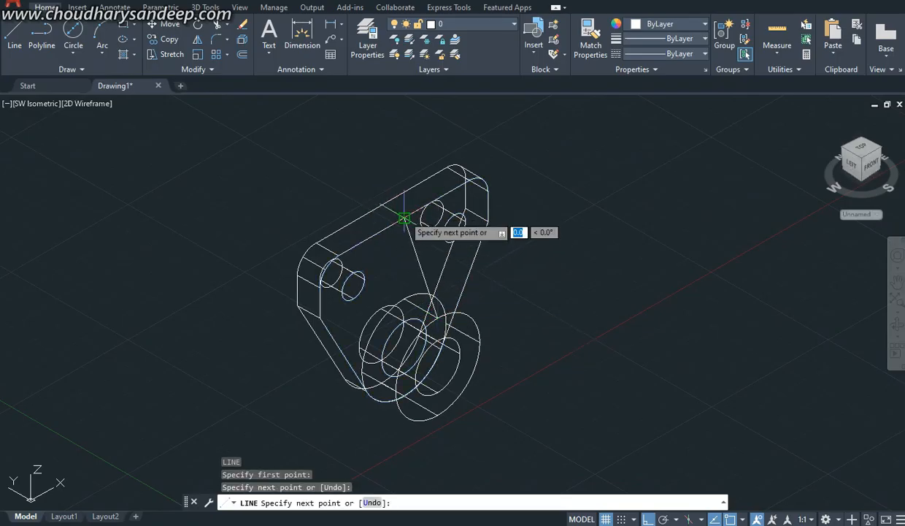
click(436, 318)
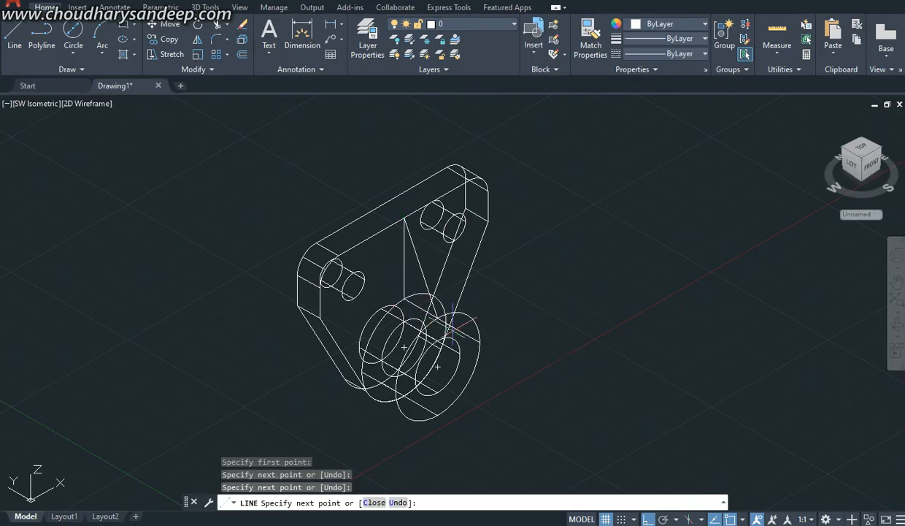
click(437, 318)
key(Escape)
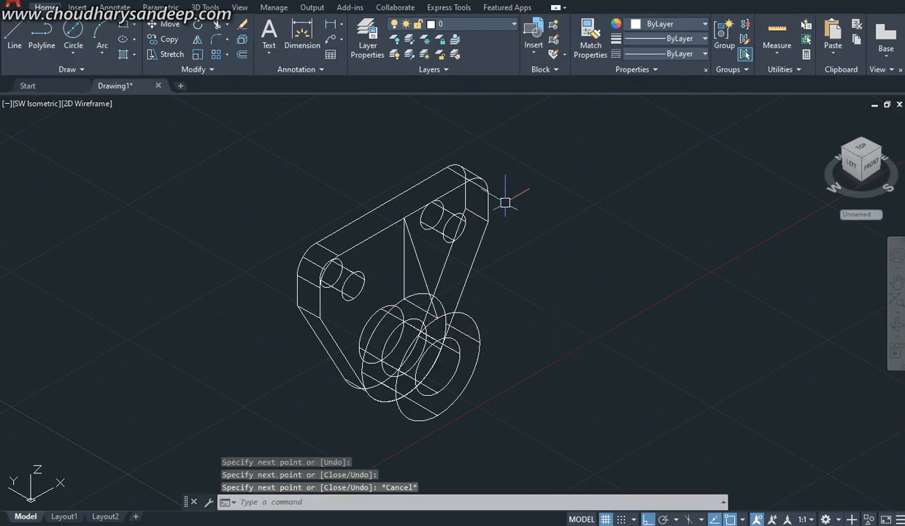
Step: Change the colour of the plate and boss solids to yellow
click(500, 167)
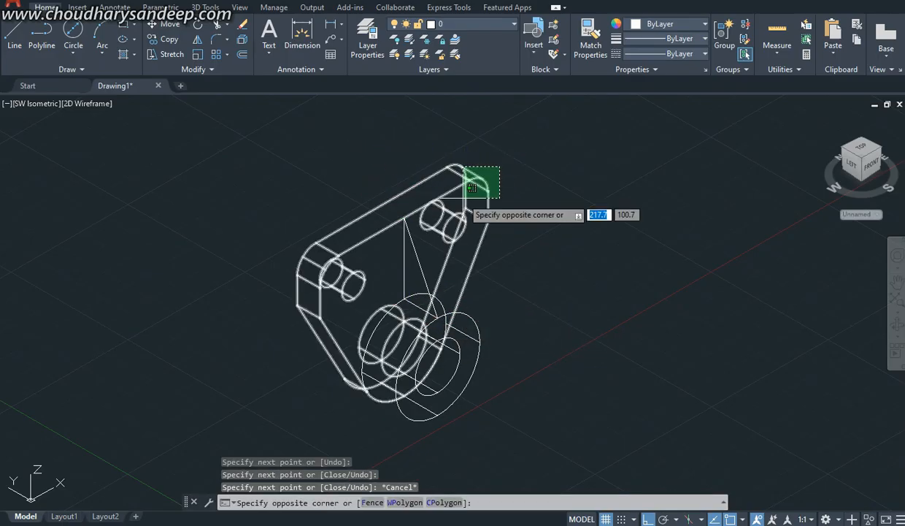
click(457, 202)
click(497, 340)
click(474, 265)
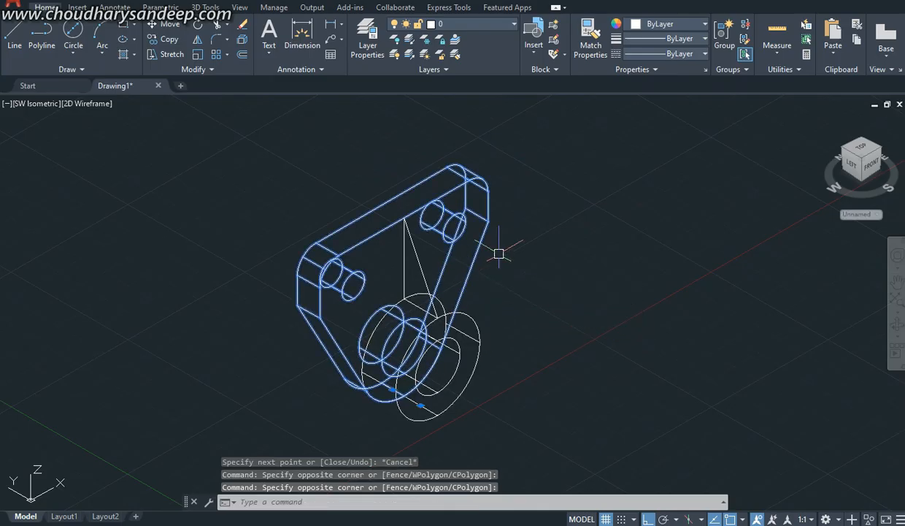
click(668, 24)
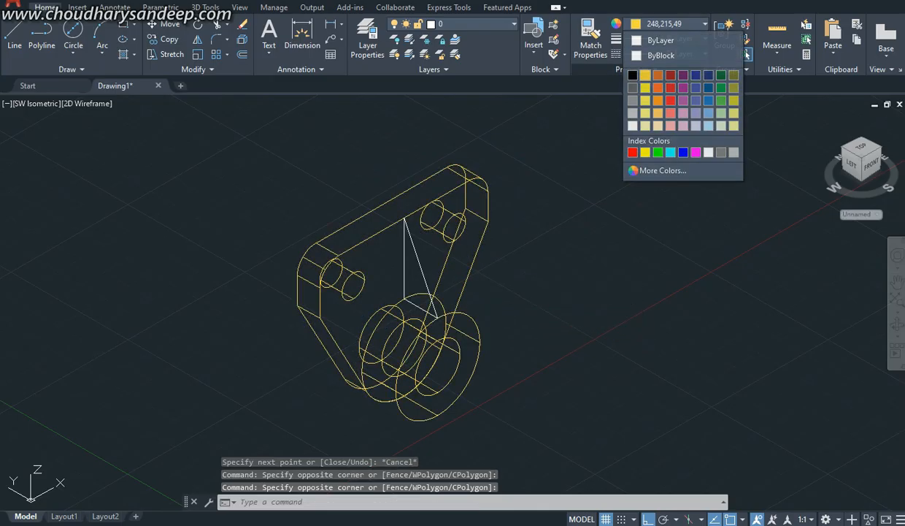
click(646, 152)
key(Escape)
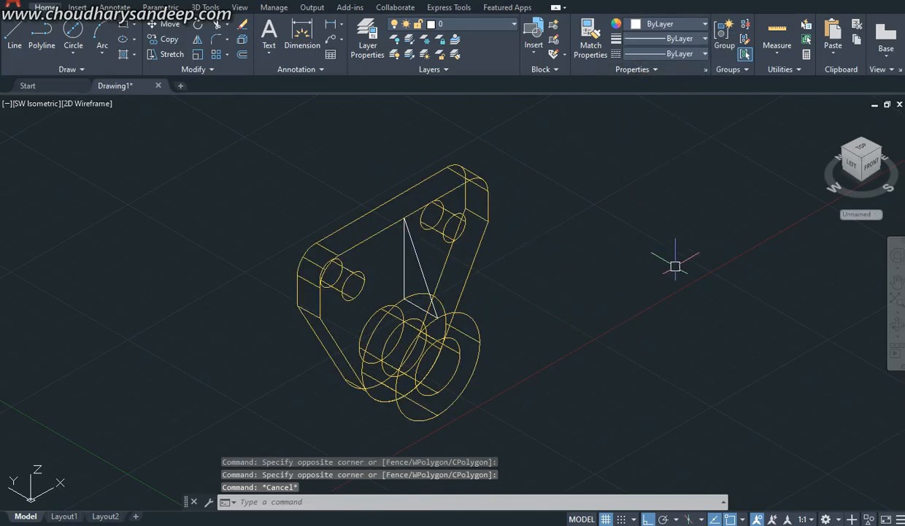
Step: Convert the three lines of the triangular rib profile into a region
text(REG)
key(Return)
click(374, 155)
click(447, 330)
key(Return)
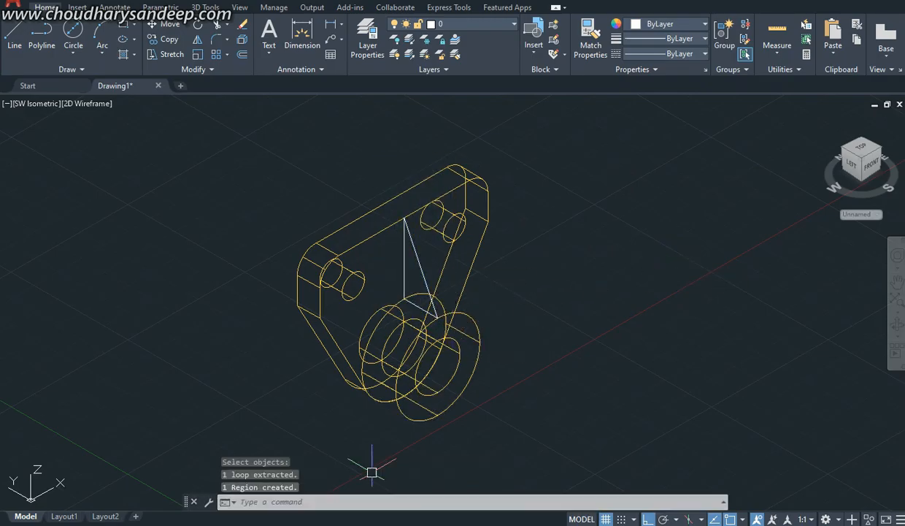
Step: Check the rib thickness in the reference PDF and extrude the triangular region 8 mm along the positive X direction
key(alt+Tab)
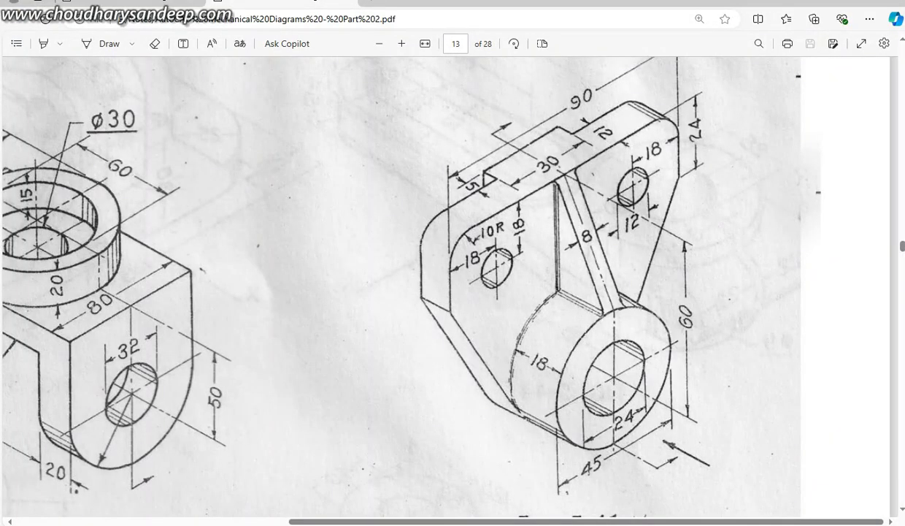
key(alt+Tab)
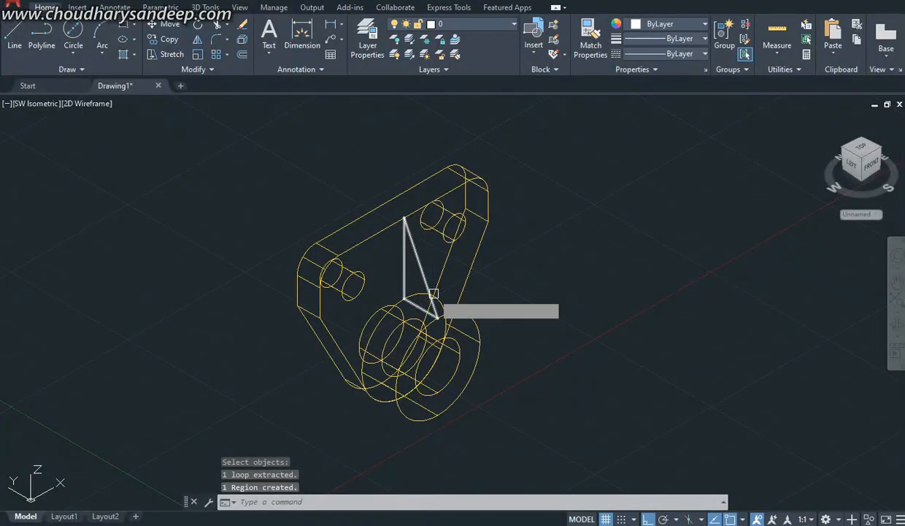
text(ext)
key(Return)
click(416, 251)
key(Return)
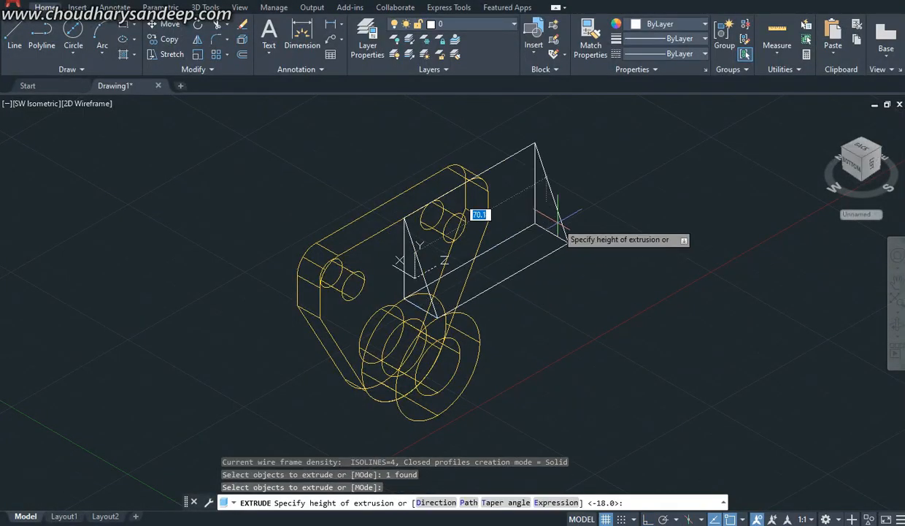
key(Return)
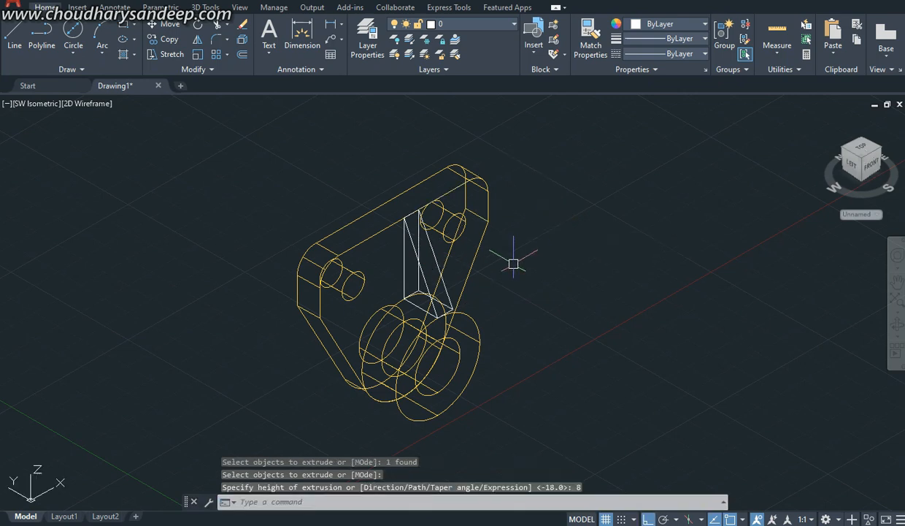
Step: Move the rib solid 4 mm in the negative X direction to centre it over the boss
text(m)
key(Return)
click(416, 282)
key(Return)
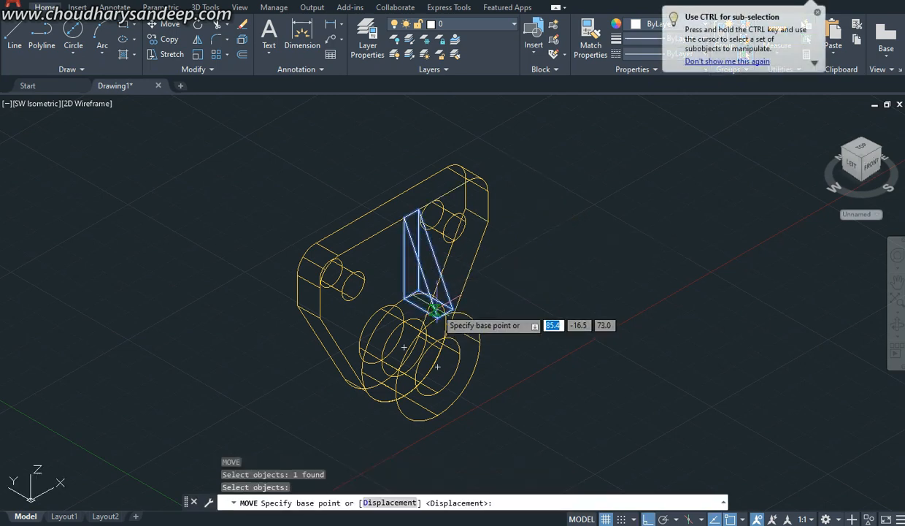
click(438, 310)
text(4)
key(Return)
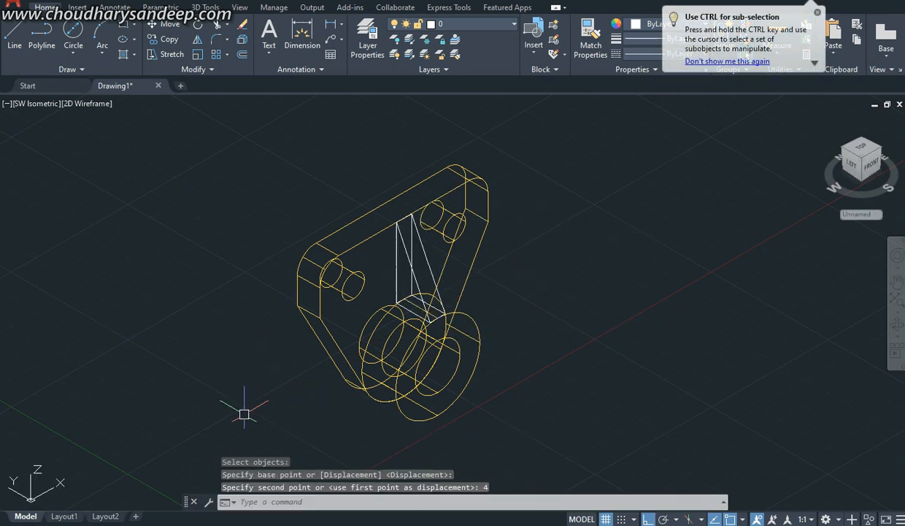
Step: Check the rib in the reference PDF and examine its contact with the boss from the front in the Conceptual visual style
scroll(438, 322, up, 7)
scroll(431, 309, down, 4)
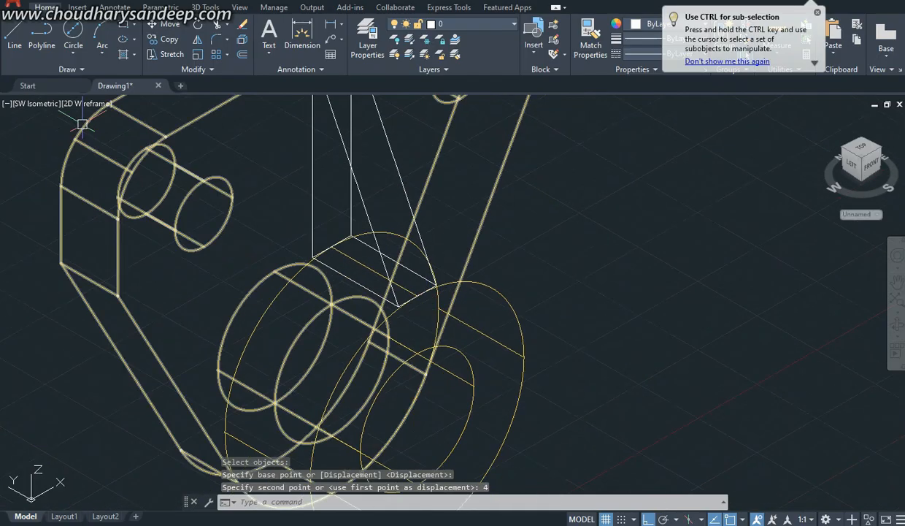
key(alt+Tab)
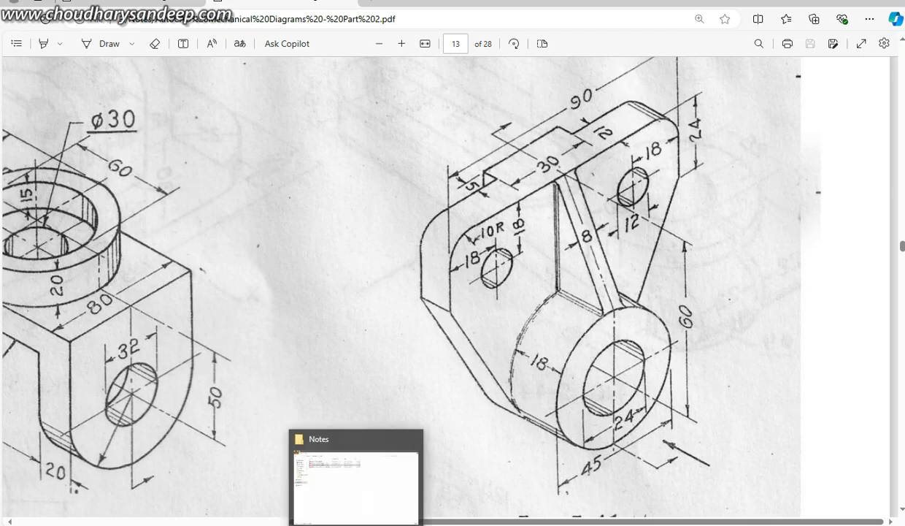
click(367, 524)
click(88, 103)
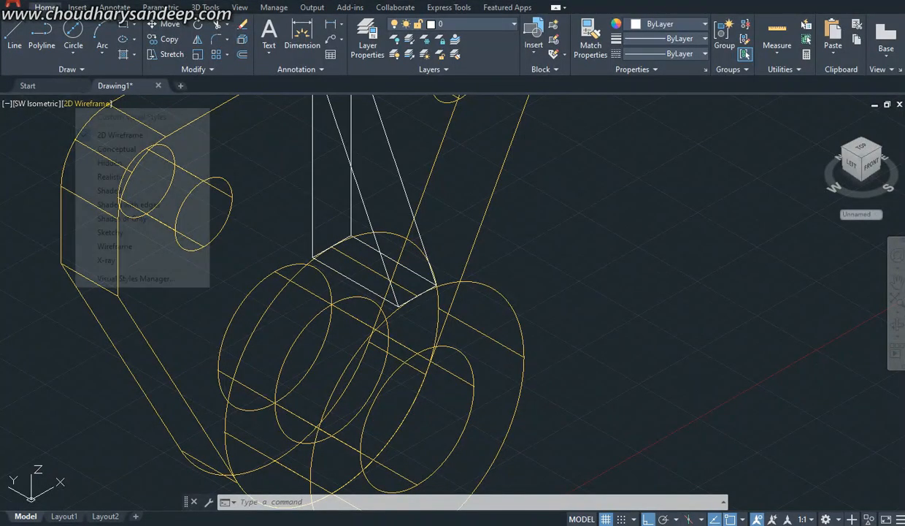
click(110, 147)
scroll(406, 284, up, 5)
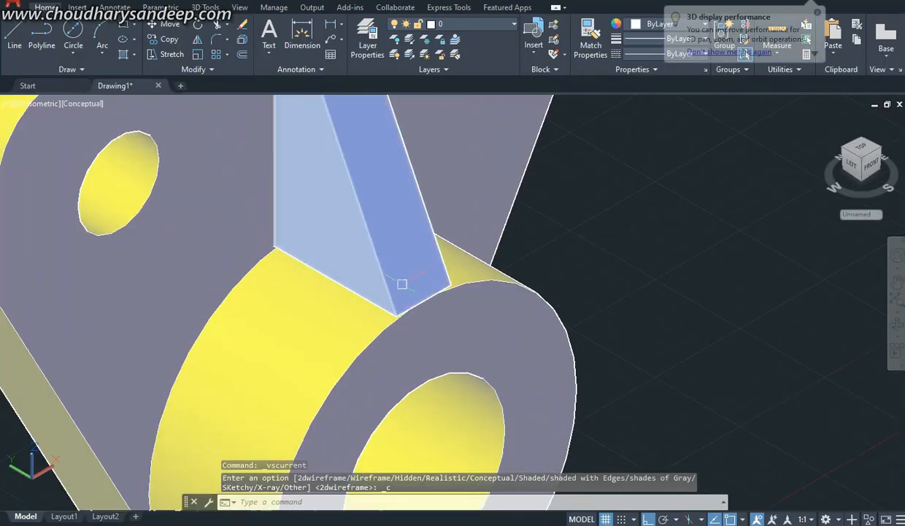
shift+middle_drag(422, 328, 365, 281)
middle_drag(262, 221, 354, 312)
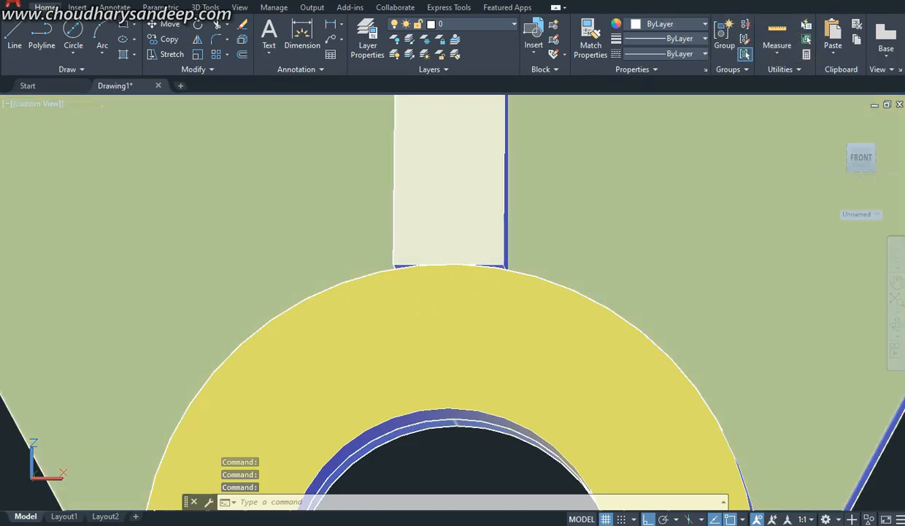
Step: Display the model in the 2D Wireframe visual style with the rib's lower end at the boss in view
click(84, 103)
click(129, 134)
click(86, 103)
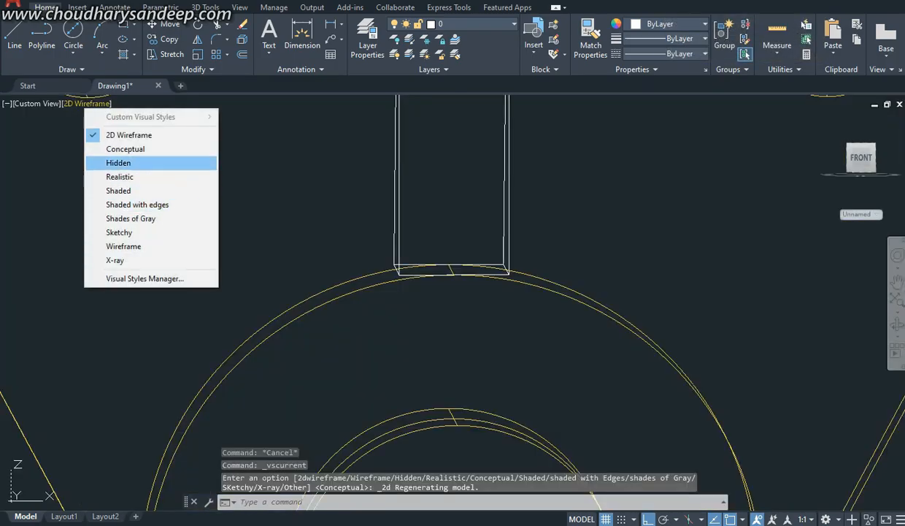
click(37, 103)
click(37, 103)
click(478, 277)
shift+middle_drag(481, 354, 500, 328)
middle_drag(414, 294, 409, 386)
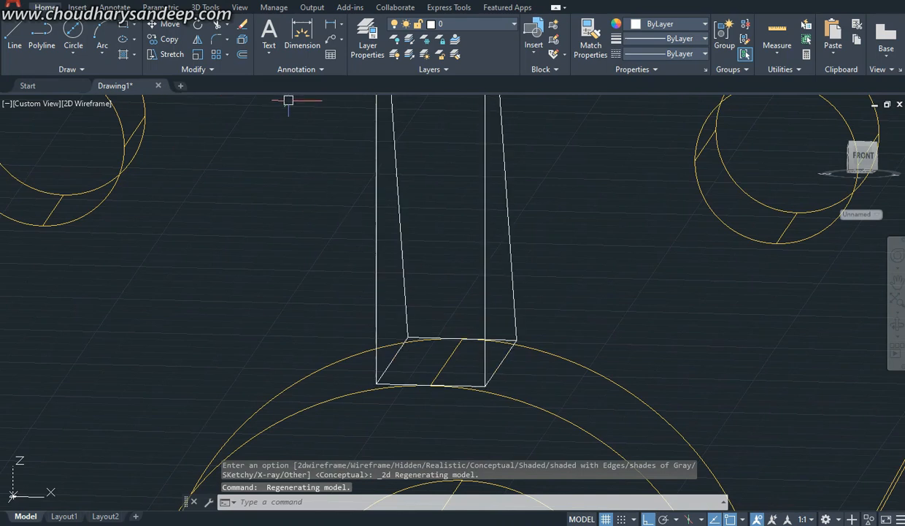
click(206, 7)
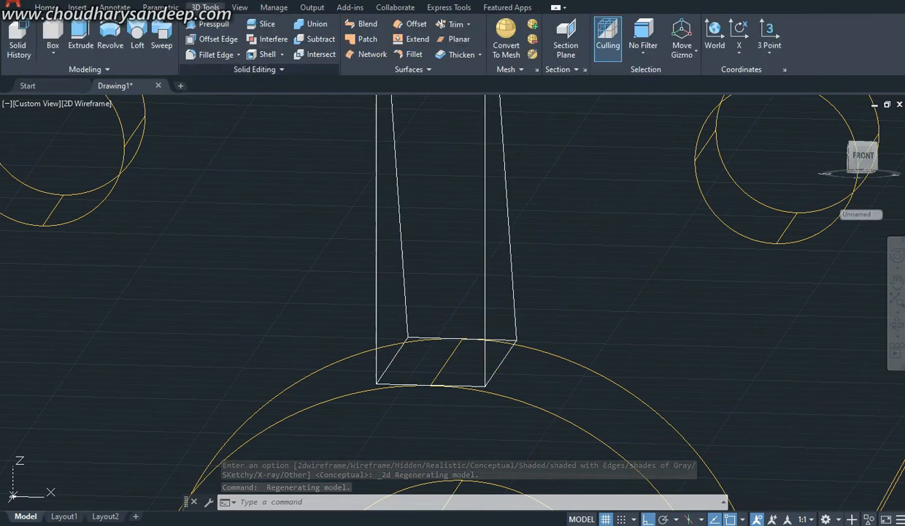
click(259, 69)
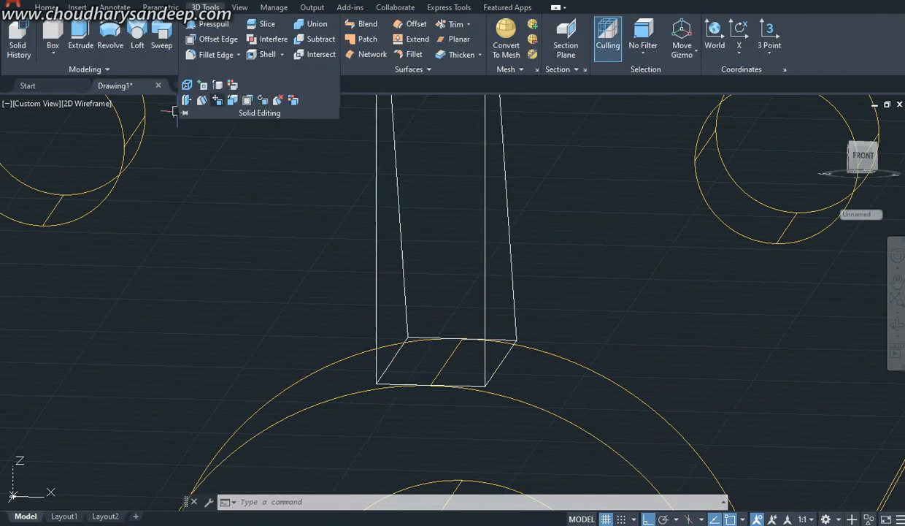
click(217, 100)
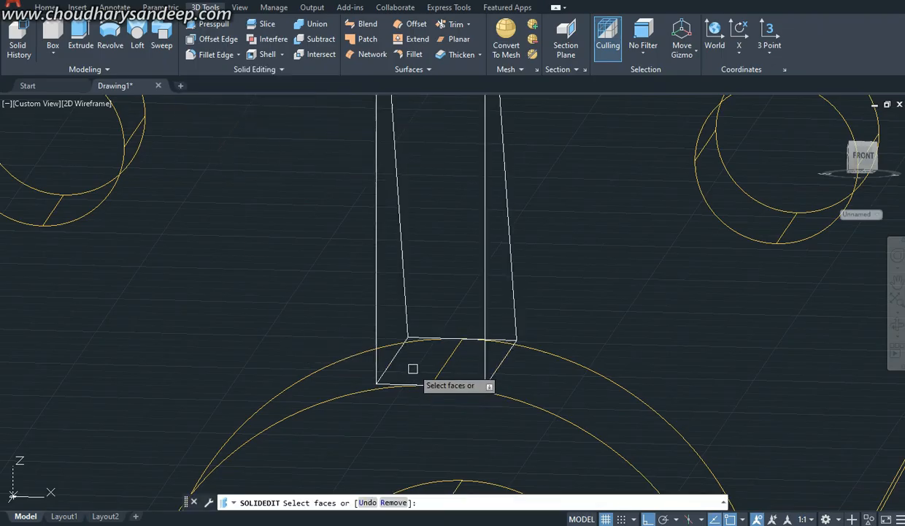
click(413, 367)
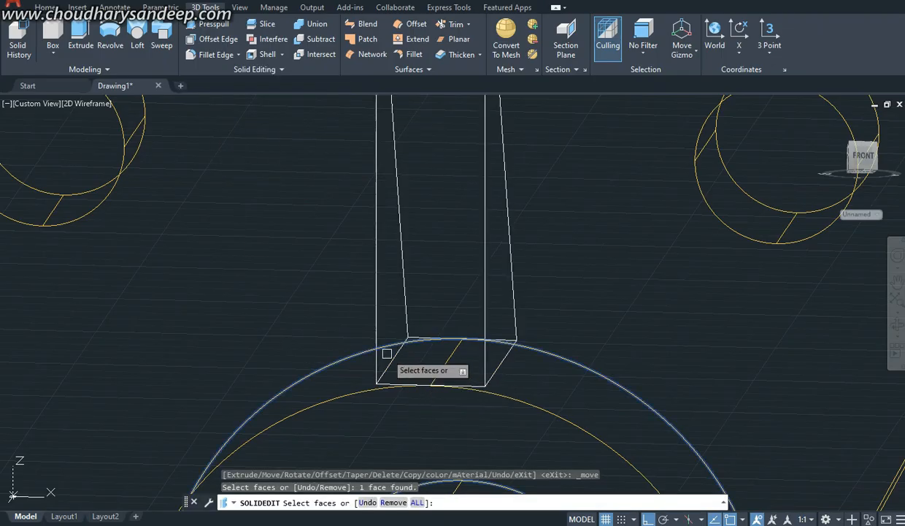
key(Escape)
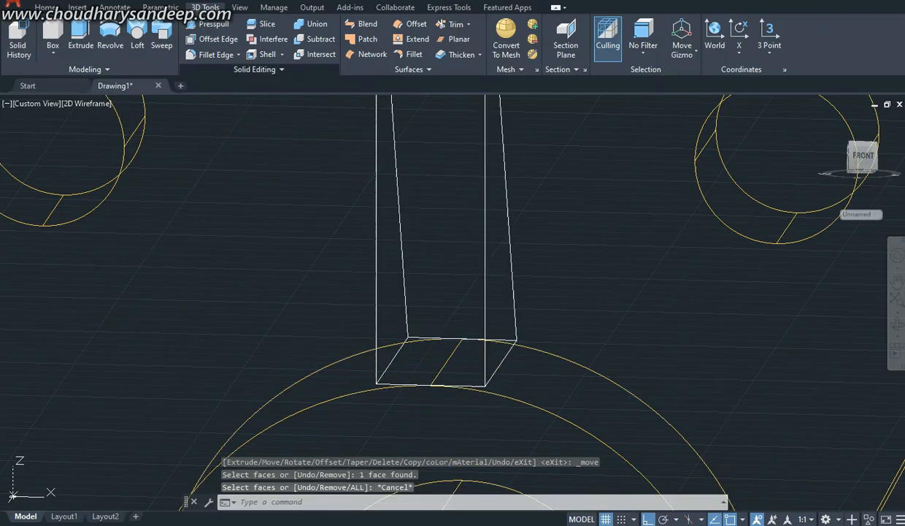
click(259, 69)
click(217, 100)
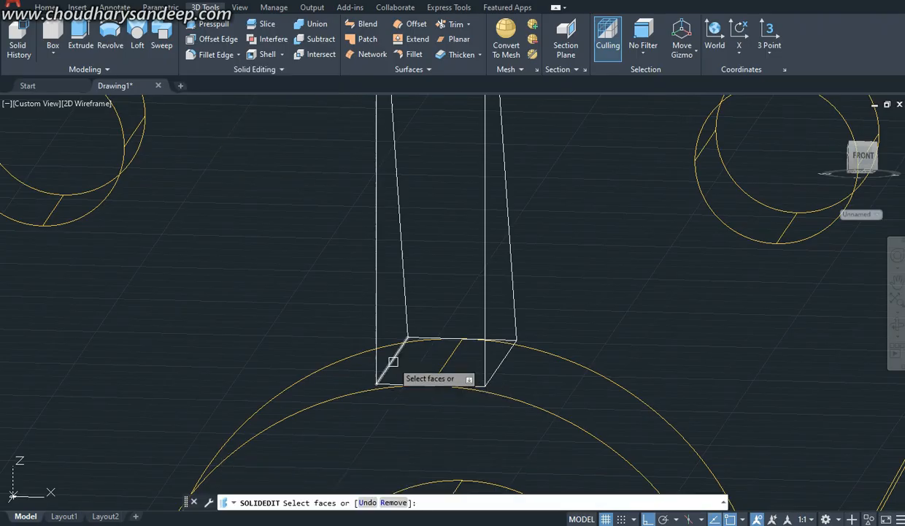
click(417, 359)
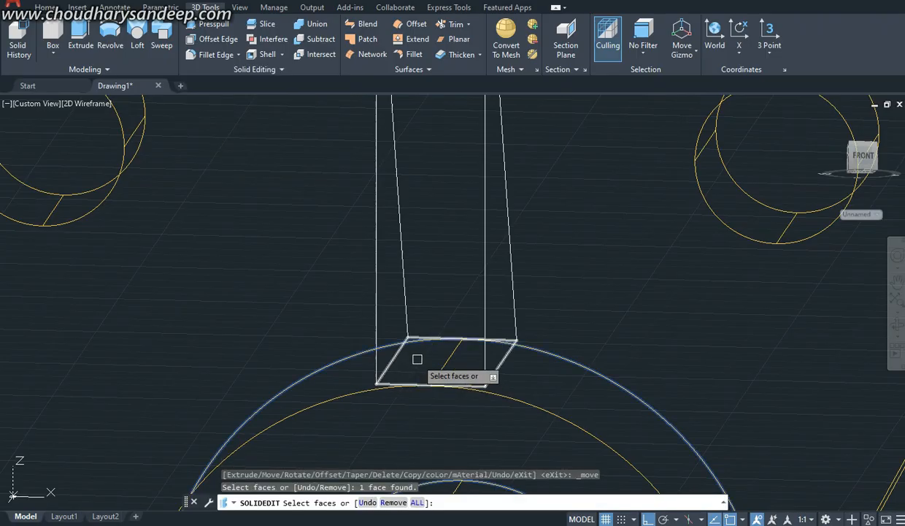
click(454, 359)
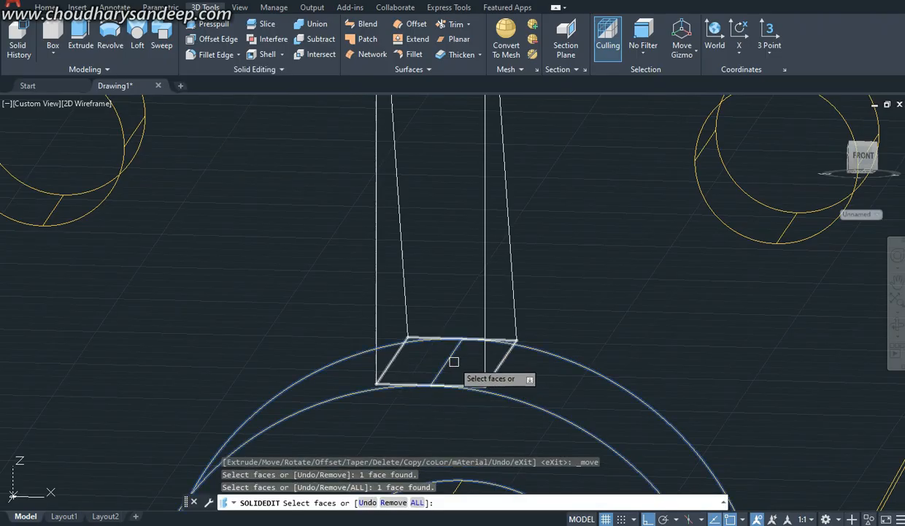
scroll(423, 344, up, 4)
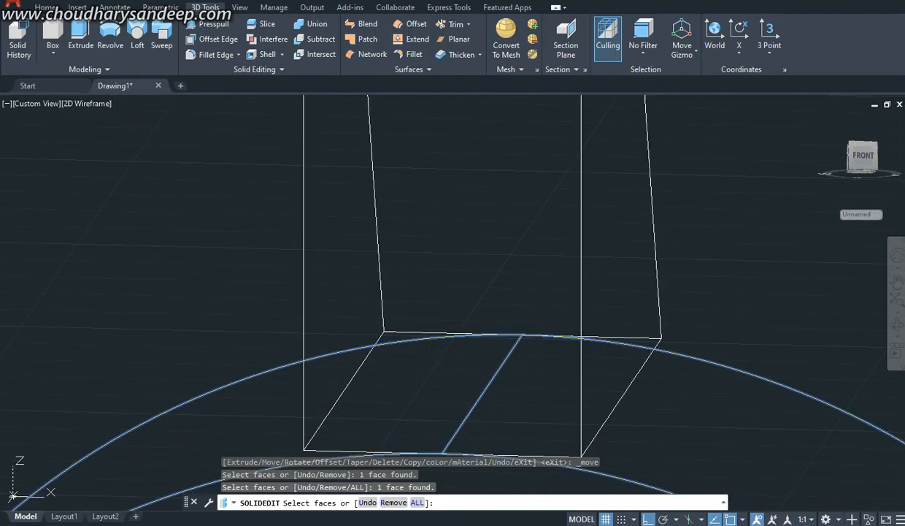
key(Escape)
scroll(415, 334, down, 4)
Step: Move the rib's bottom face 3 mm in the negative Z direction into the boss with Move Faces
click(254, 69)
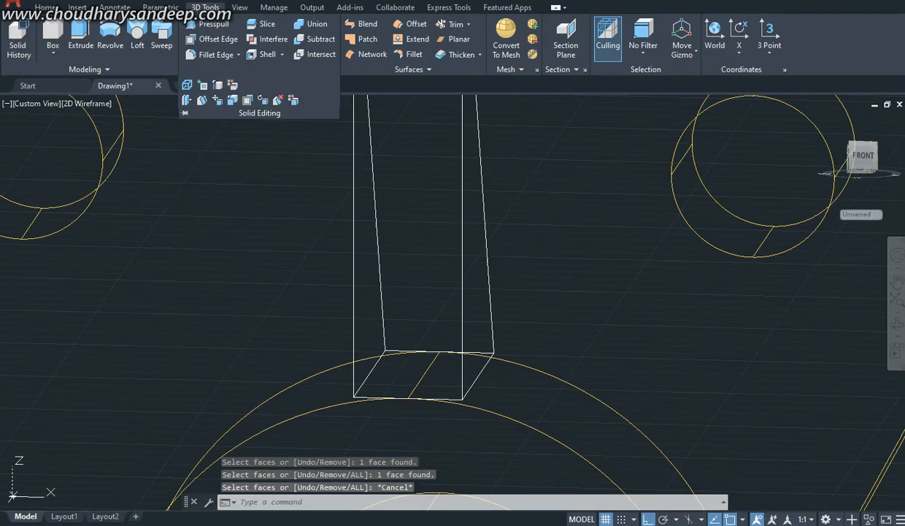
click(218, 101)
scroll(401, 350, up, 4)
scroll(374, 385, up, 4)
click(352, 330)
scroll(374, 343, down, 5)
key(Return)
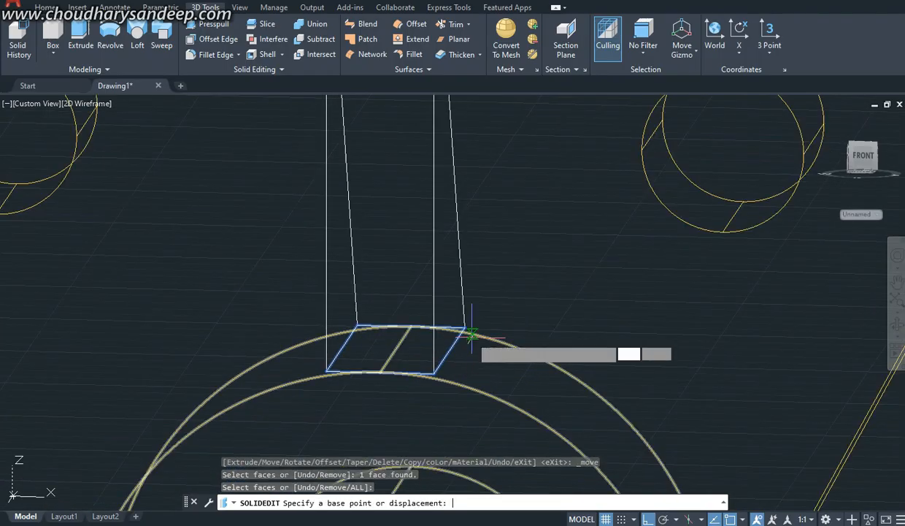
scroll(321, 314, up, 5)
click(324, 311)
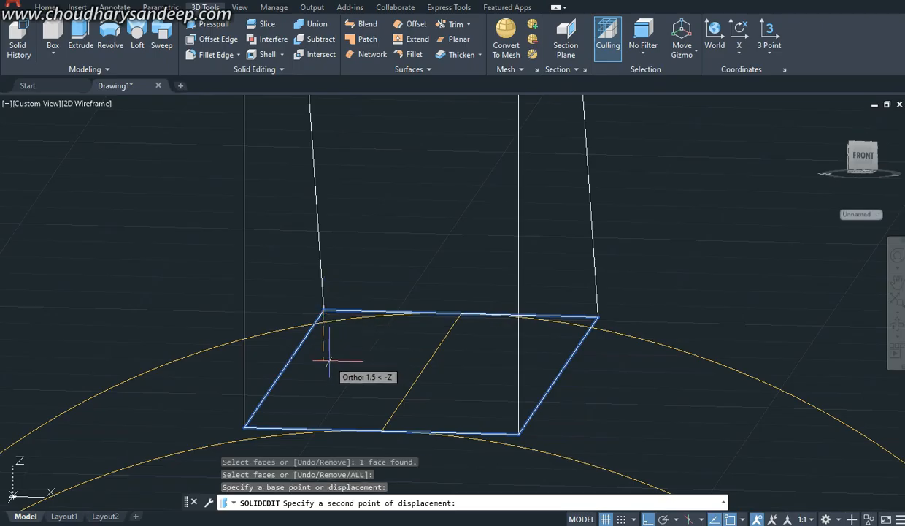
text(3)
key(Return)
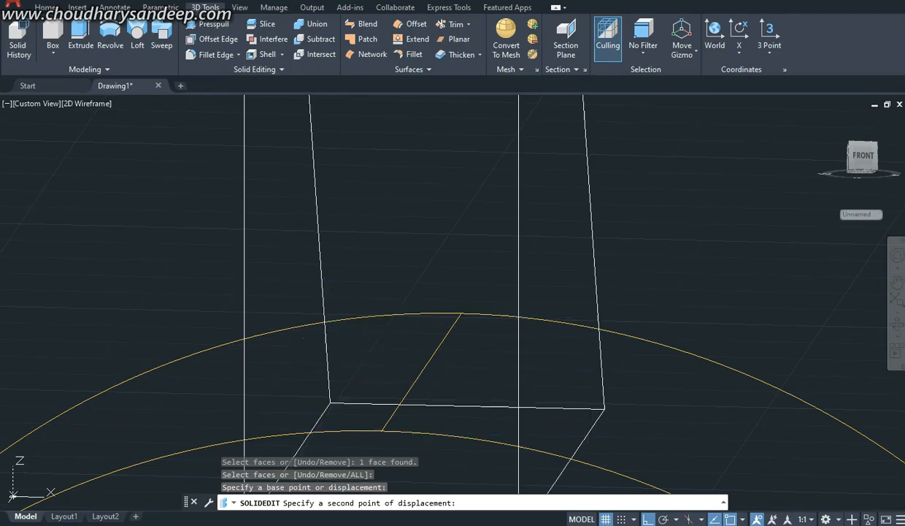
key(Return)
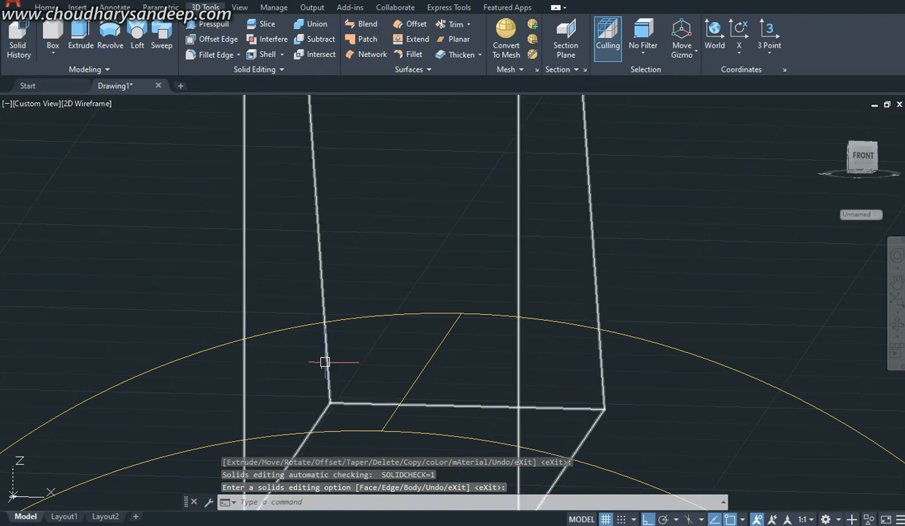
Step: Check the moved rib face against the boss in the Conceptual visual style and undo the face move
click(87, 103)
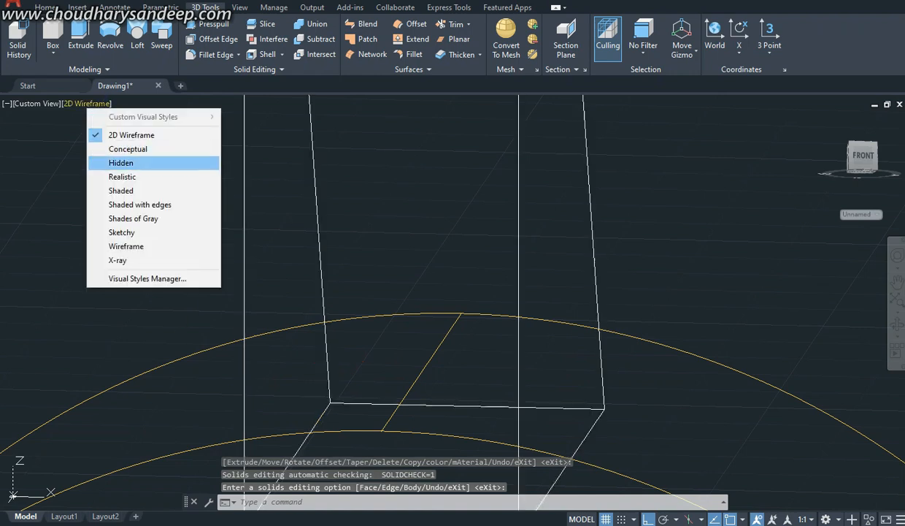
click(127, 149)
shift+middle_drag(343, 258, 360, 311)
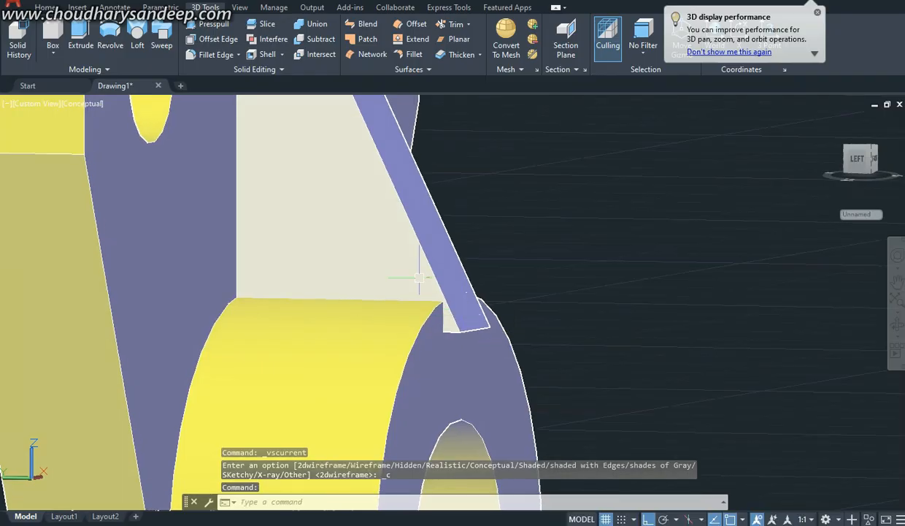
scroll(455, 315, up, 3)
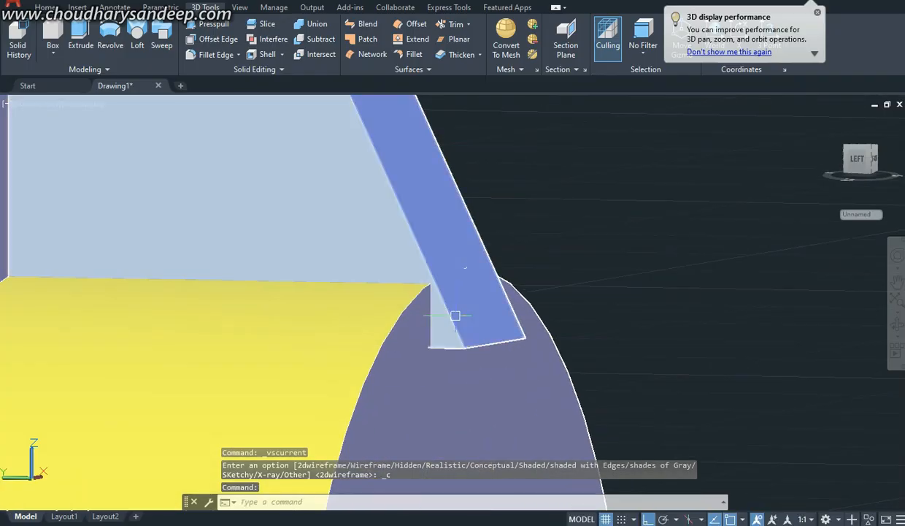
key(ctrl+z)
key(ctrl+z)
key(ctrl+z)
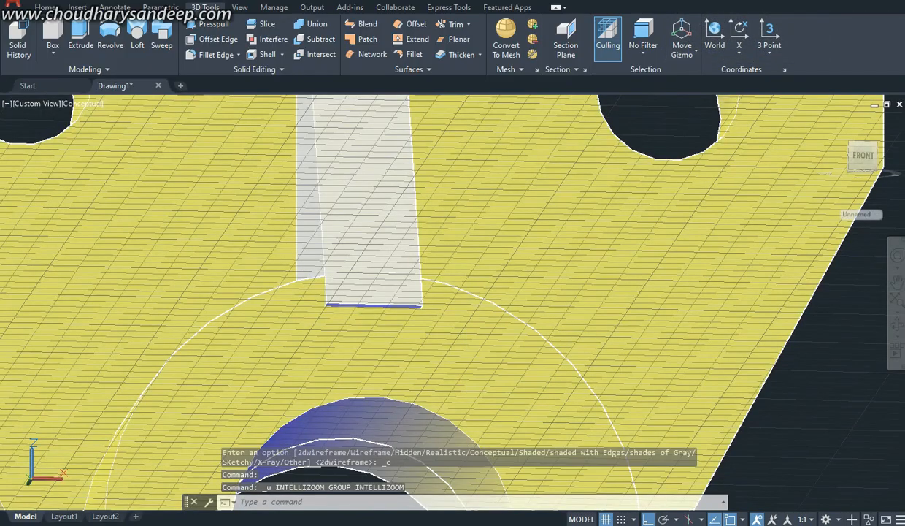
key(ctrl+z)
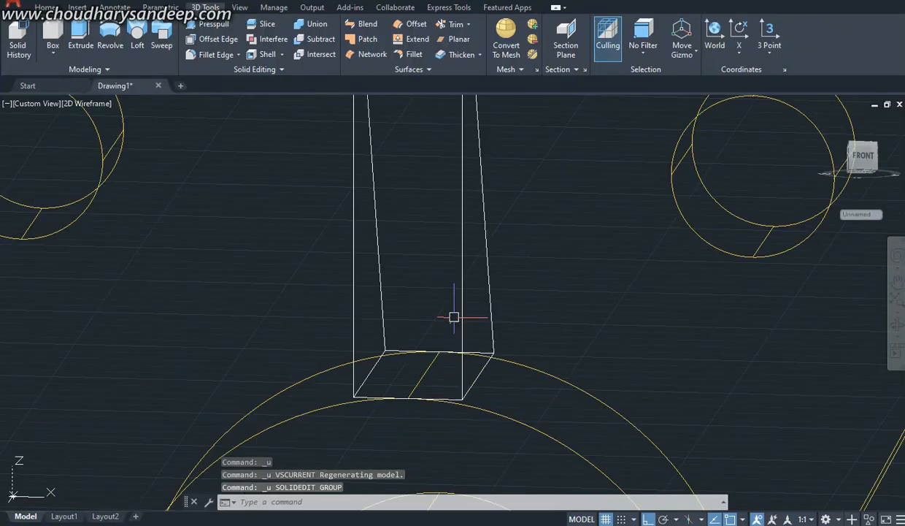
Step: Extrude the rib's bottom face 3 mm into the boss with Extrude Faces, using a taper angle of 0
click(259, 70)
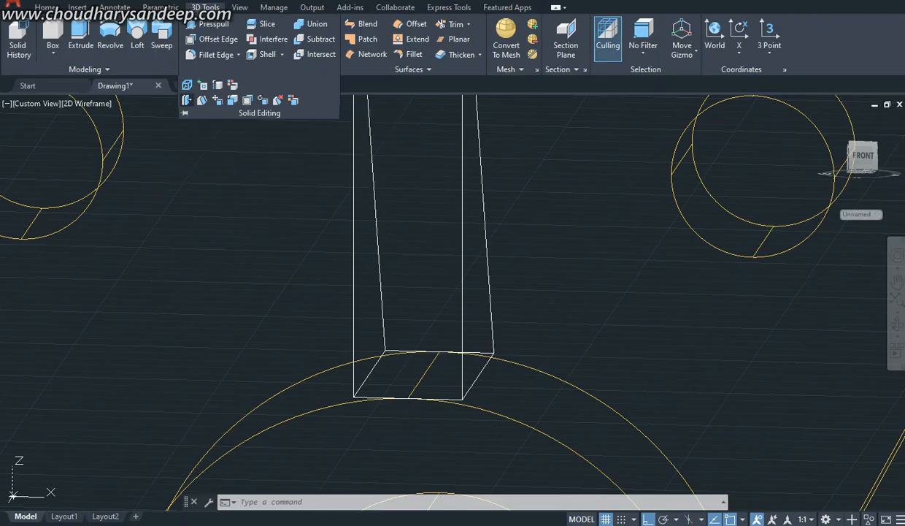
click(187, 101)
scroll(451, 406, up, 2)
scroll(438, 404, down, 3)
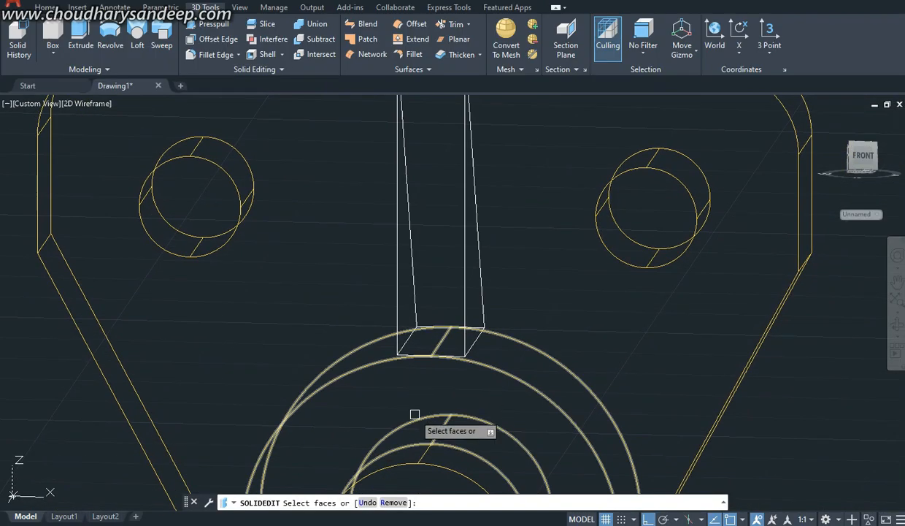
shift+middle_drag(414, 414, 440, 340)
scroll(431, 310, up, 5)
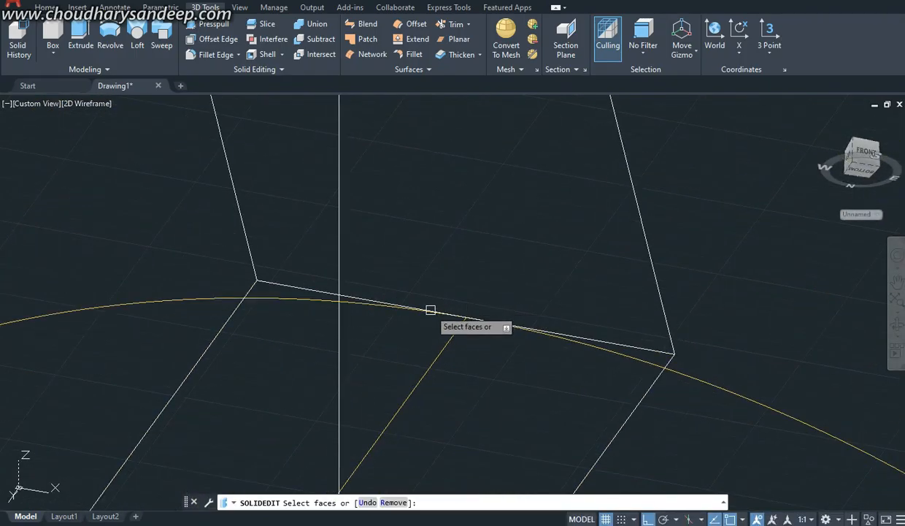
click(261, 288)
scroll(358, 280, down, 2)
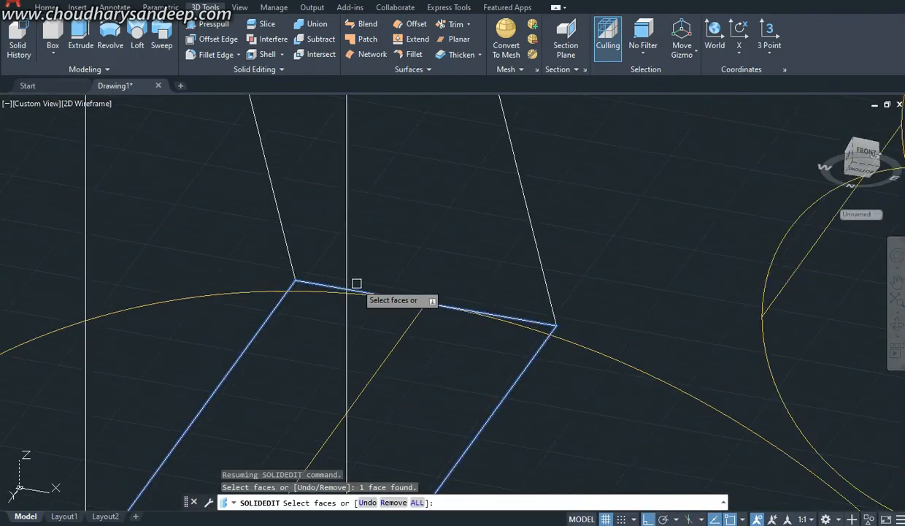
key(Return)
click(296, 281)
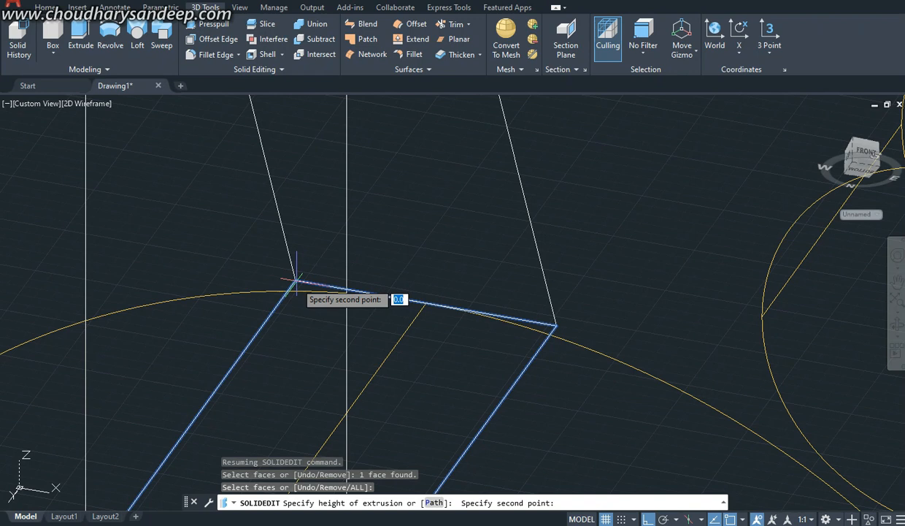
text(3)
key(Return)
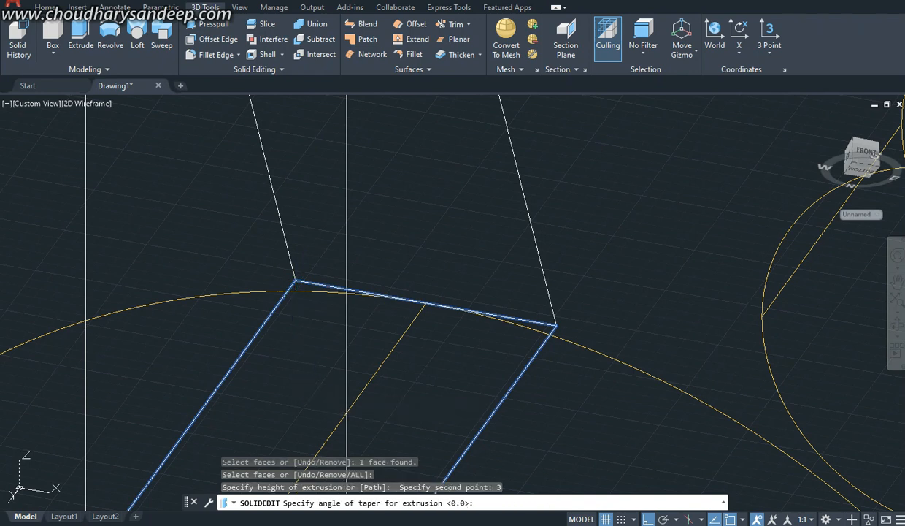
key(Return)
key(Return)
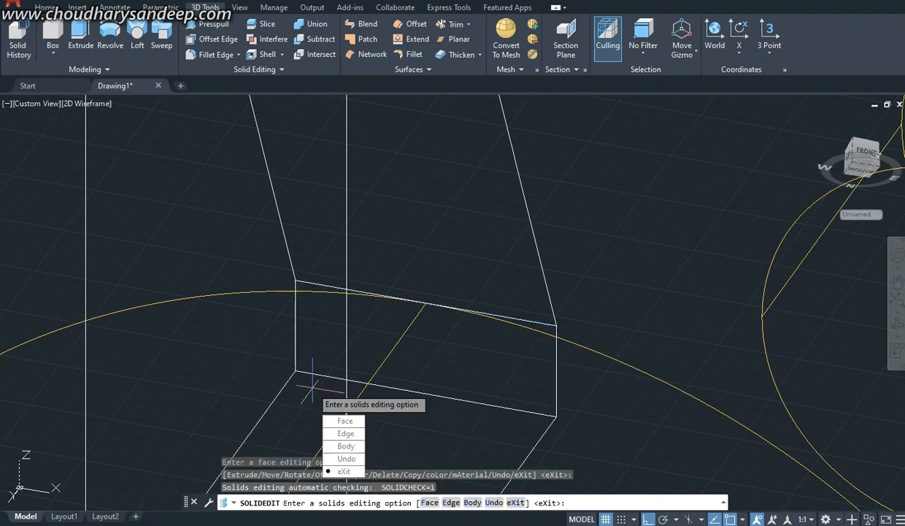
key(Return)
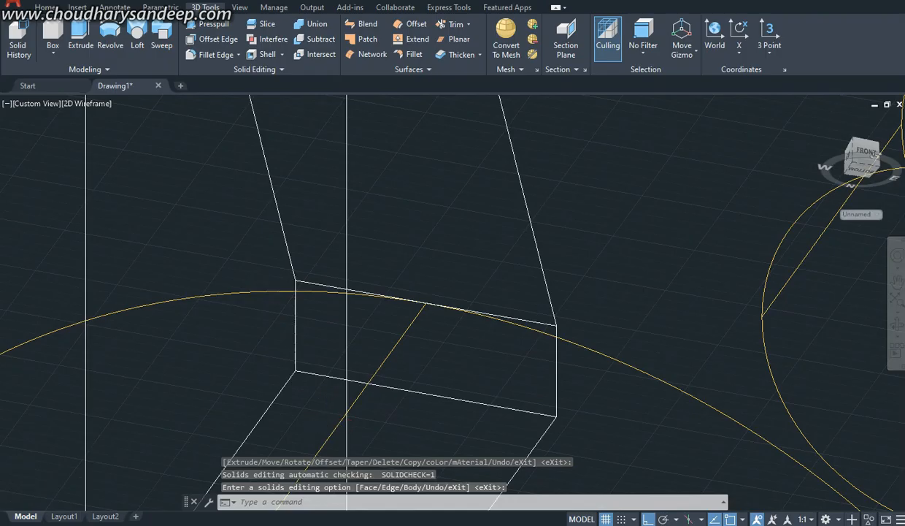
Step: Examine the rib's extended lower end and its contact with the boss in the Conceptual visual style
scroll(323, 427, down, 3)
click(37, 103)
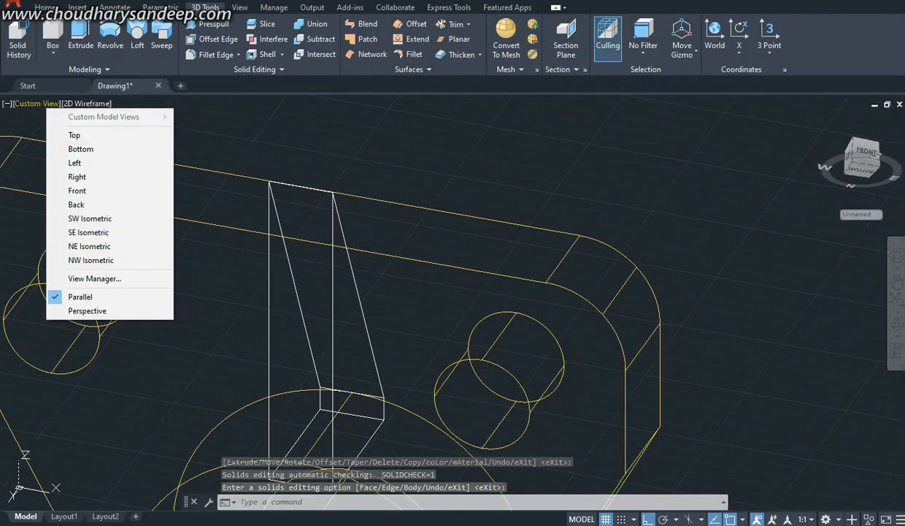
click(86, 104)
click(113, 148)
click(99, 104)
click(124, 149)
scroll(436, 267, down, 4)
shift+middle_drag(423, 262, 446, 348)
scroll(445, 349, up, 1)
scroll(410, 334, up, 5)
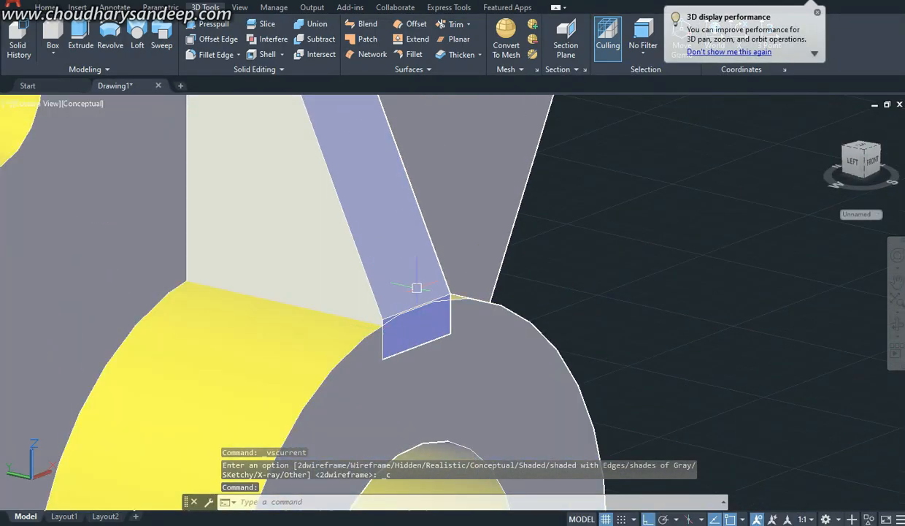
scroll(398, 289, down, 5)
middle_drag(398, 290, 431, 325)
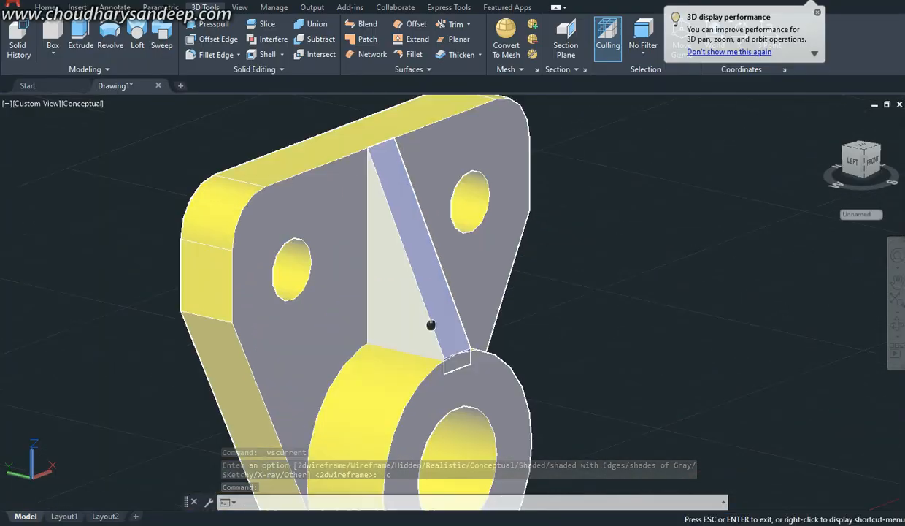
scroll(440, 285, down, 5)
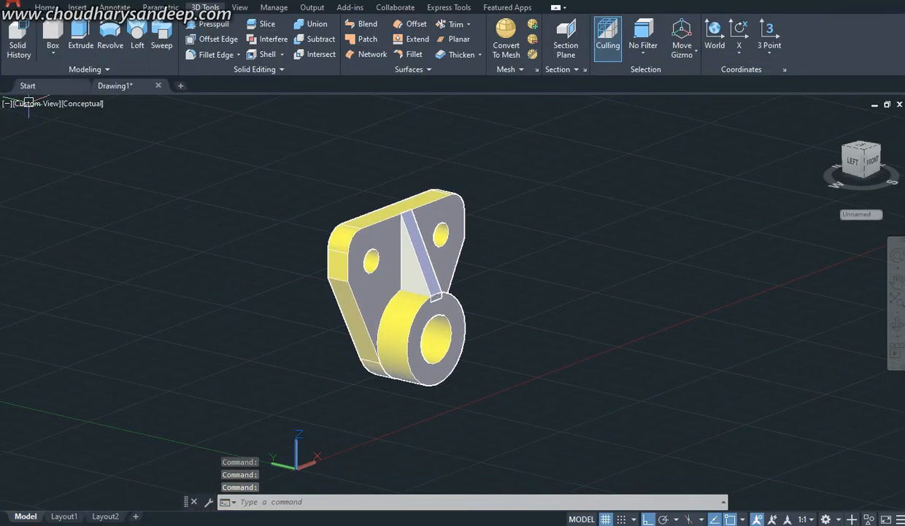
Step: Display the bracket in the 2D Wireframe visual style, viewed obliquely from above
click(81, 103)
click(109, 134)
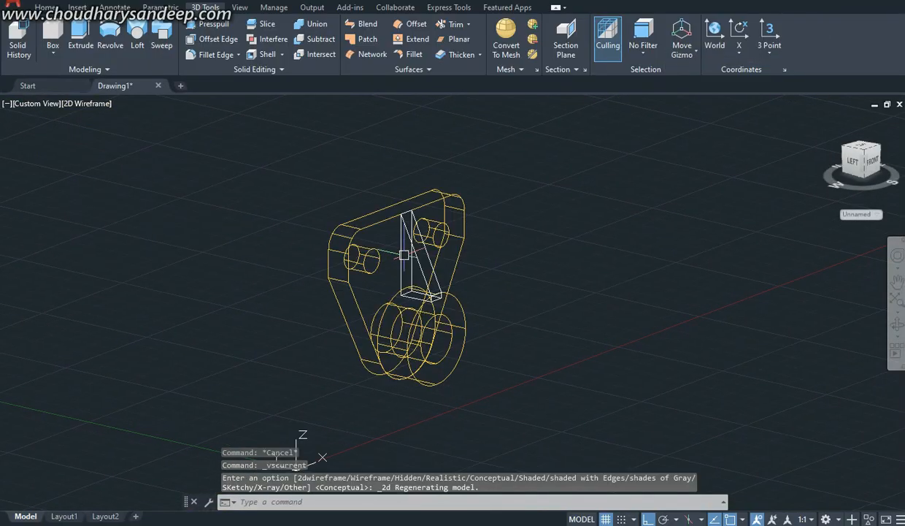
scroll(401, 230, up, 5)
scroll(464, 246, down, 5)
shift+middle_drag(464, 249, 437, 303)
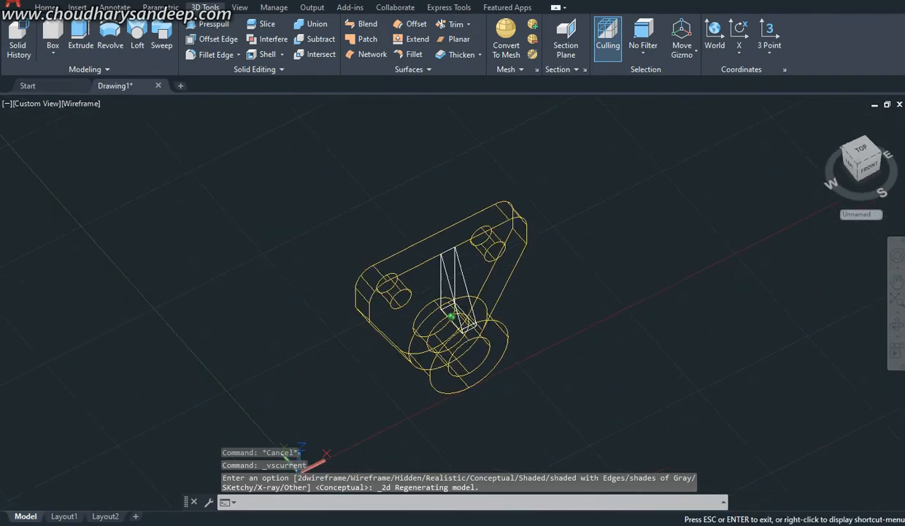
Step: Draw a vertical line on the plate's rear face from the midpoint of its top edge to the lowest point of its rounded end
shift+middle_drag(383, 463, 398, 464)
key(alt+Tab)
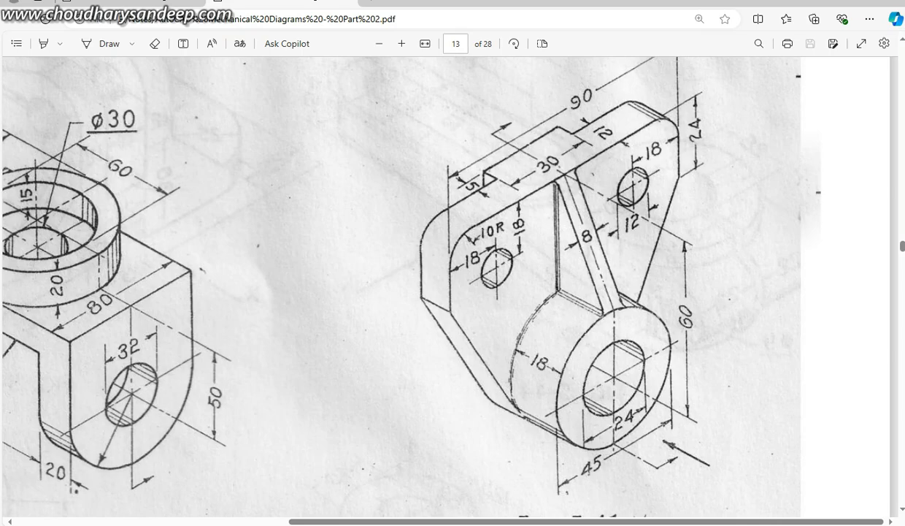
key(alt+Tab)
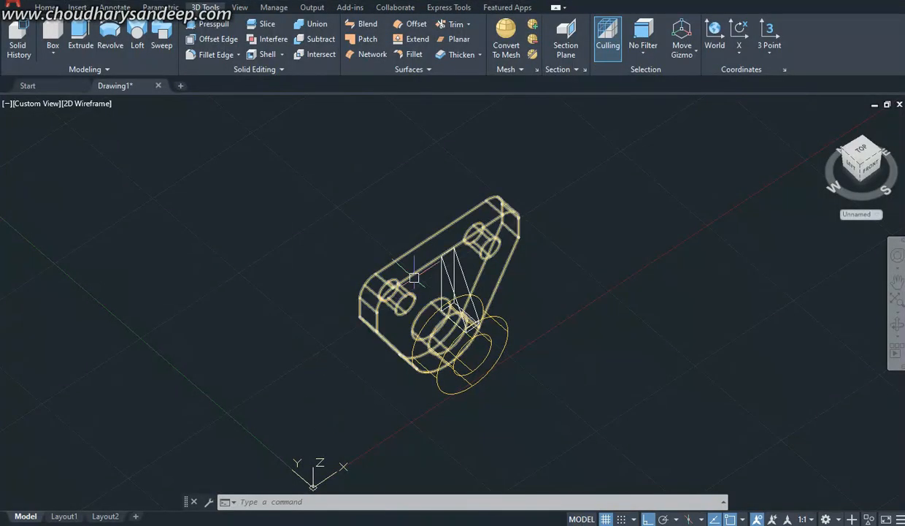
scroll(403, 234, up, 5)
scroll(402, 219, down, 5)
shift+middle_drag(409, 278, 496, 241)
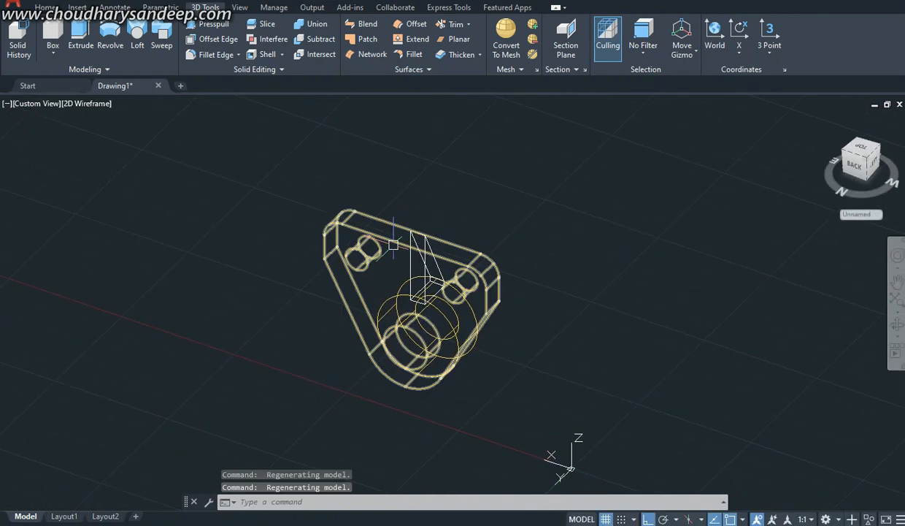
scroll(411, 267, up, 4)
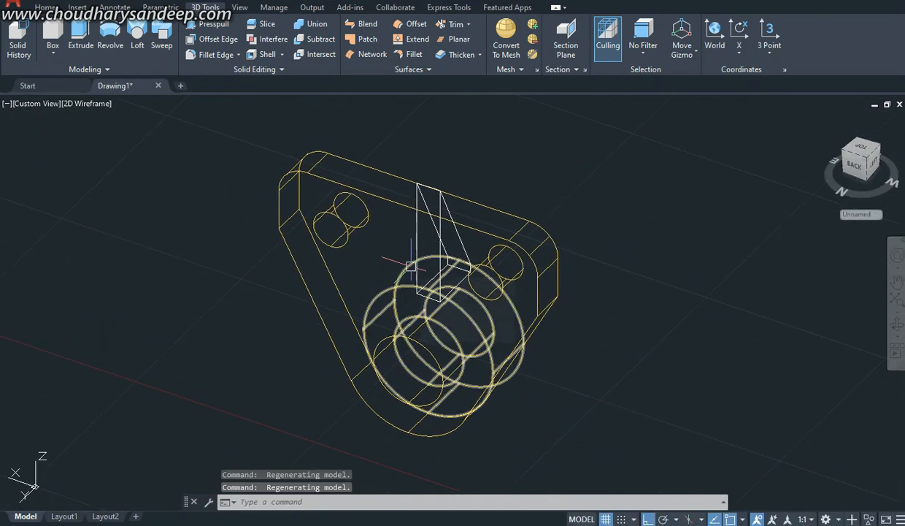
text(l)
key(Return)
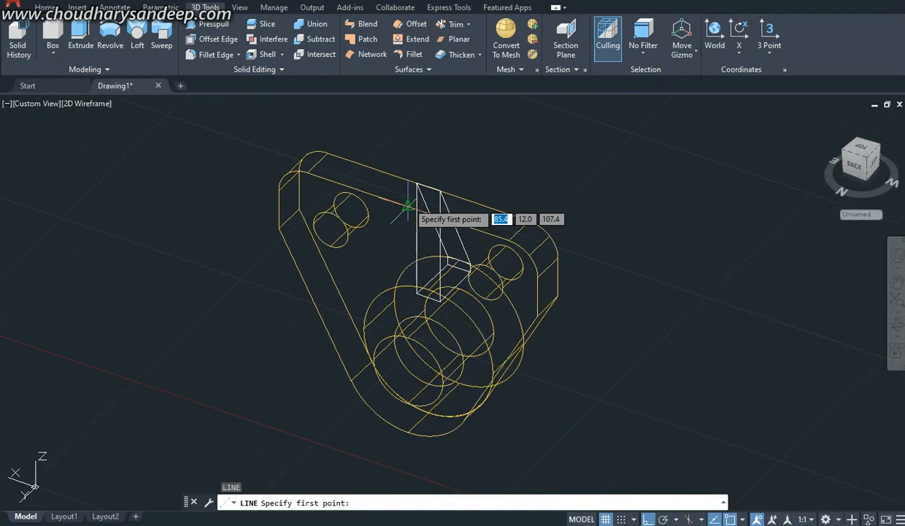
click(408, 206)
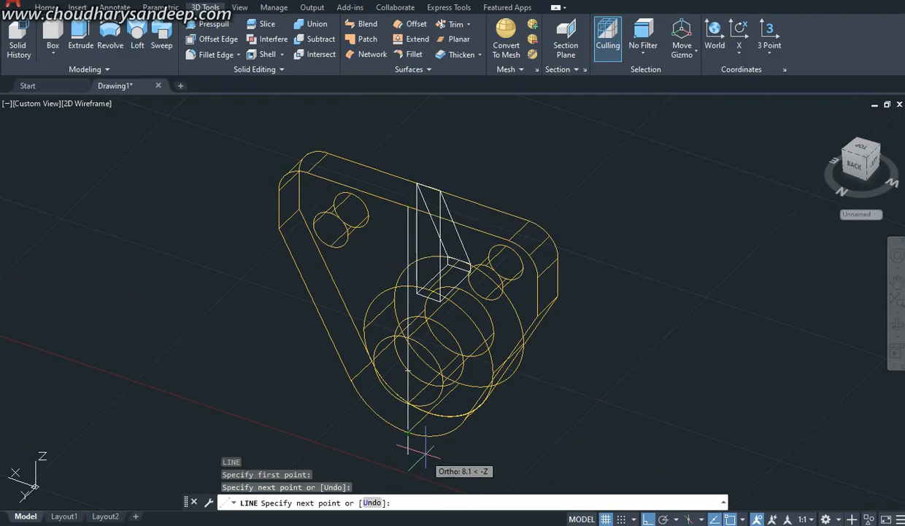
key(Escape)
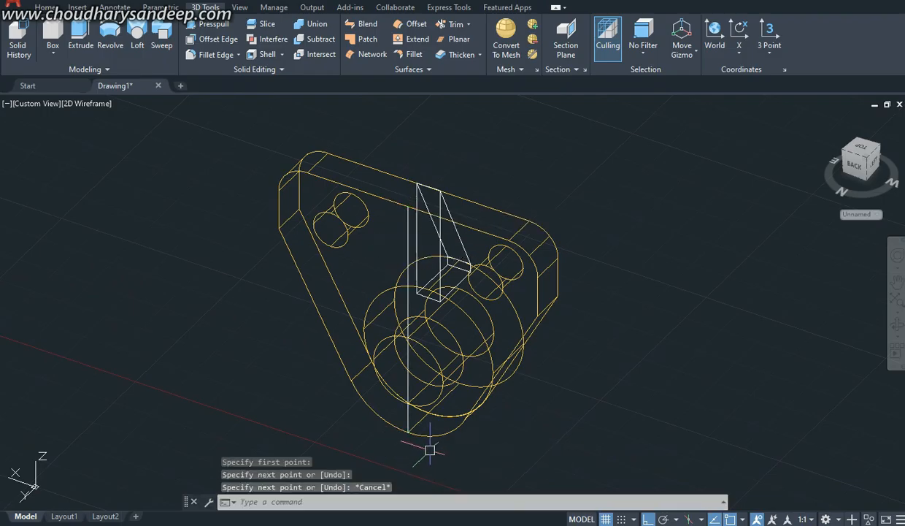
Step: Recolor the plate and the triangular rib orange
click(455, 181)
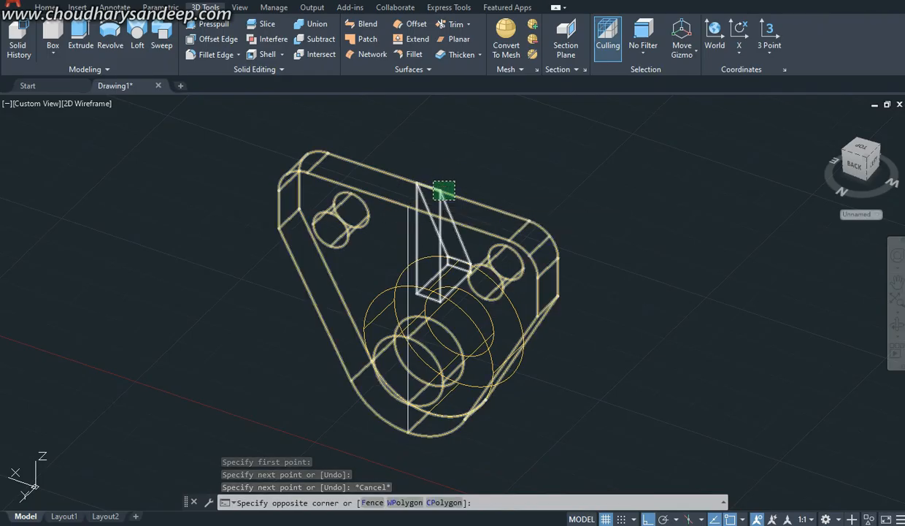
click(443, 190)
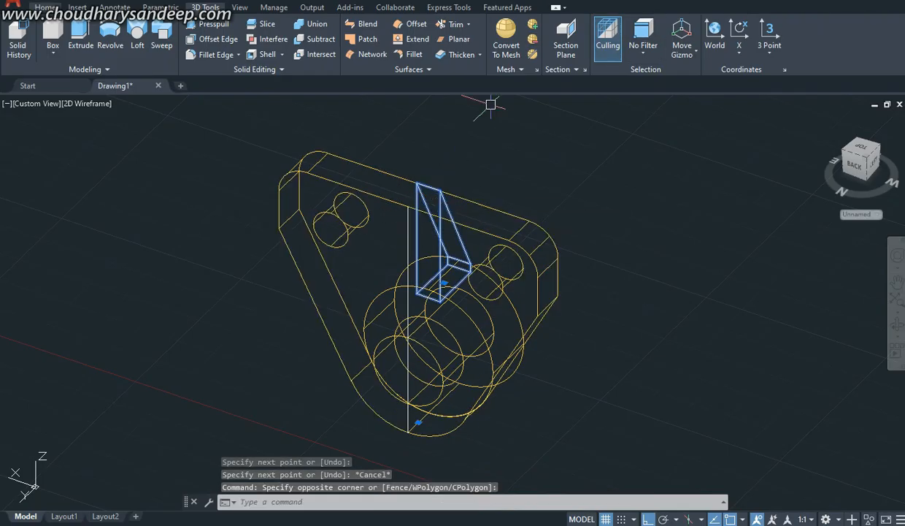
click(46, 8)
click(665, 24)
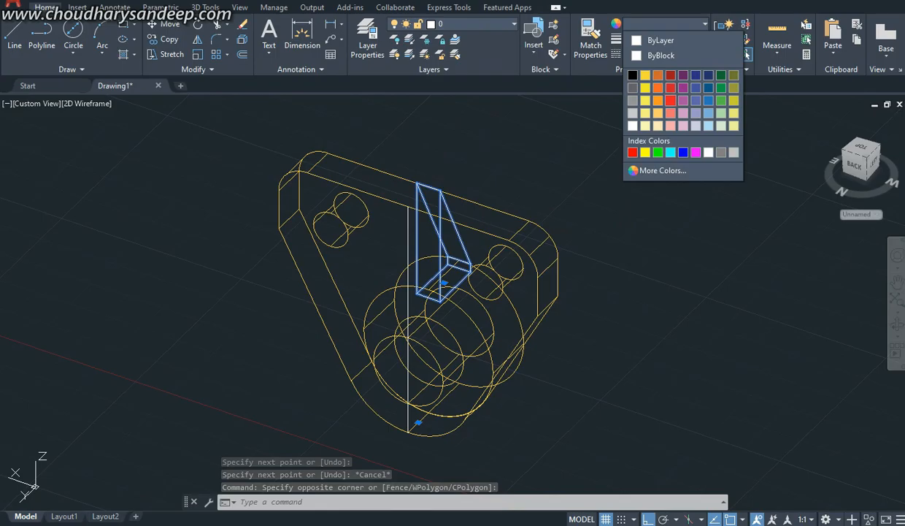
click(658, 76)
key(Escape)
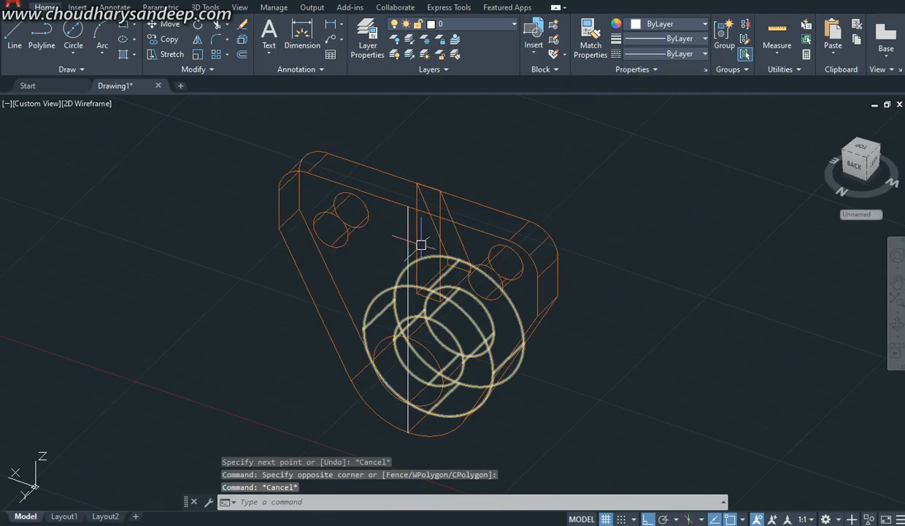
Step: Display the bracket in the Front view and check the rear groove's dimensions in the reference PDF
middle_drag(536, 388, 541, 363)
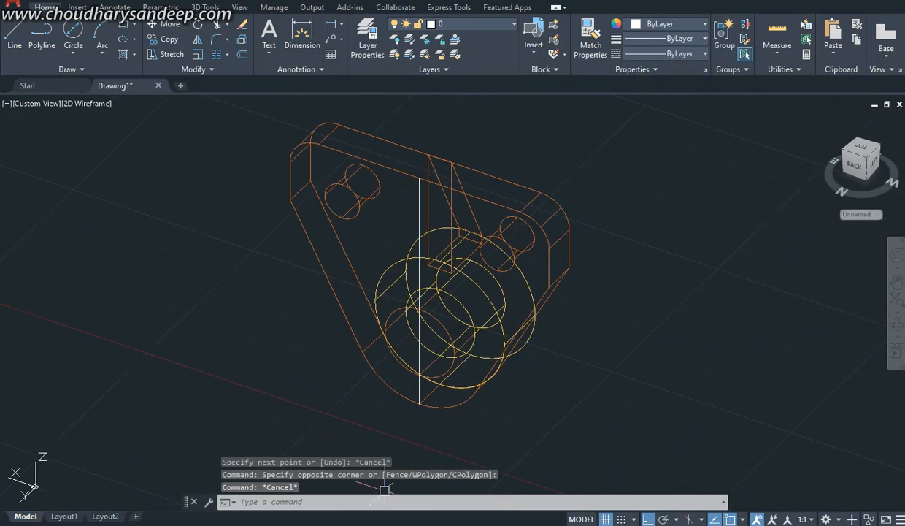
click(37, 103)
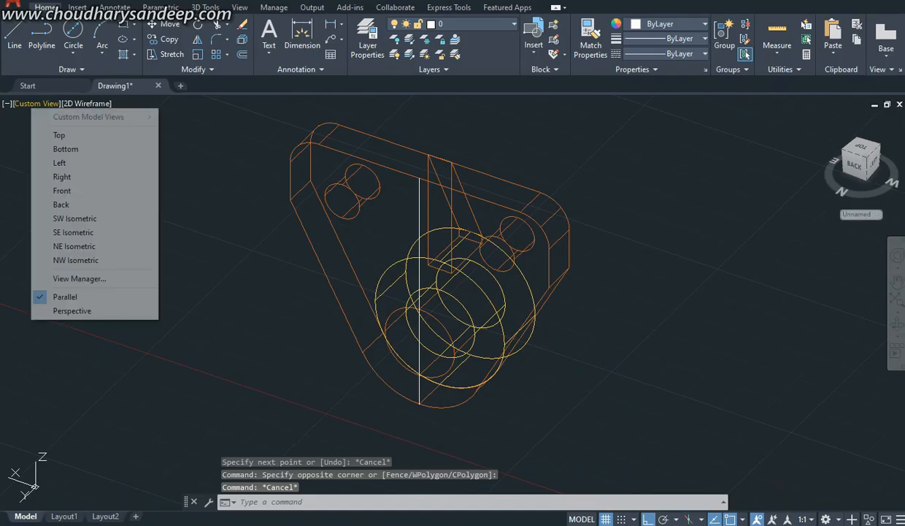
click(73, 190)
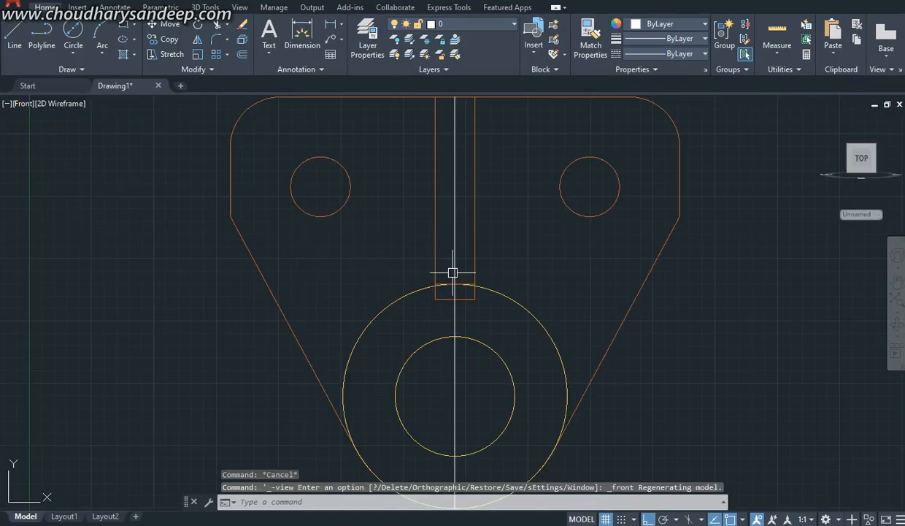
key(alt+Tab)
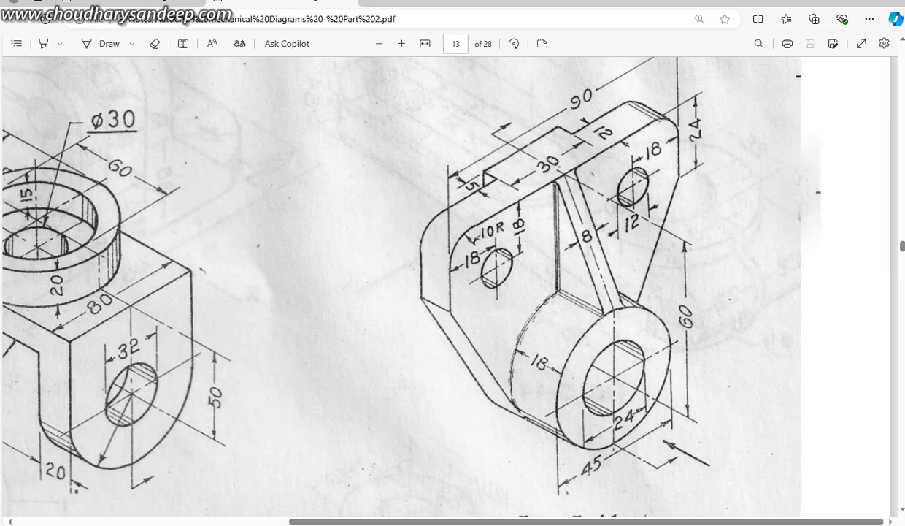
key(alt+Tab)
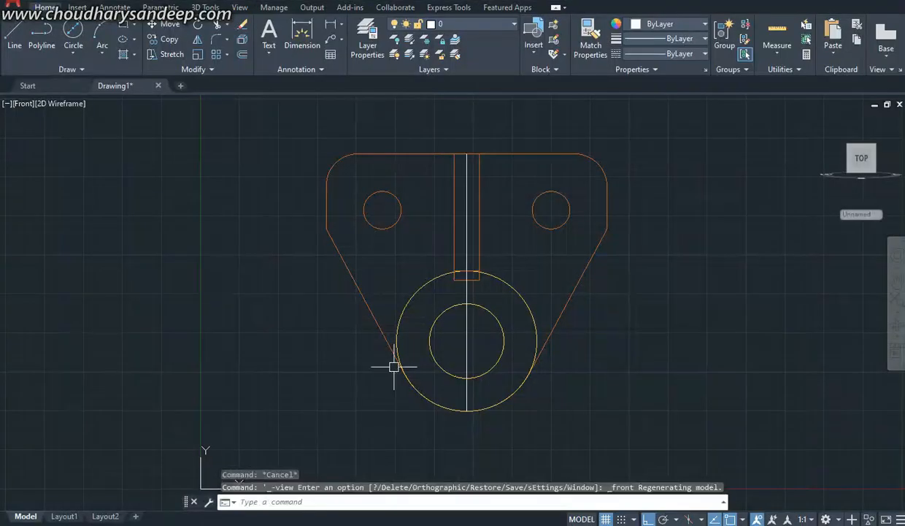
Step: Offset the vertical centre line 15 mm to both sides to mark the groove's edges
key(Return)
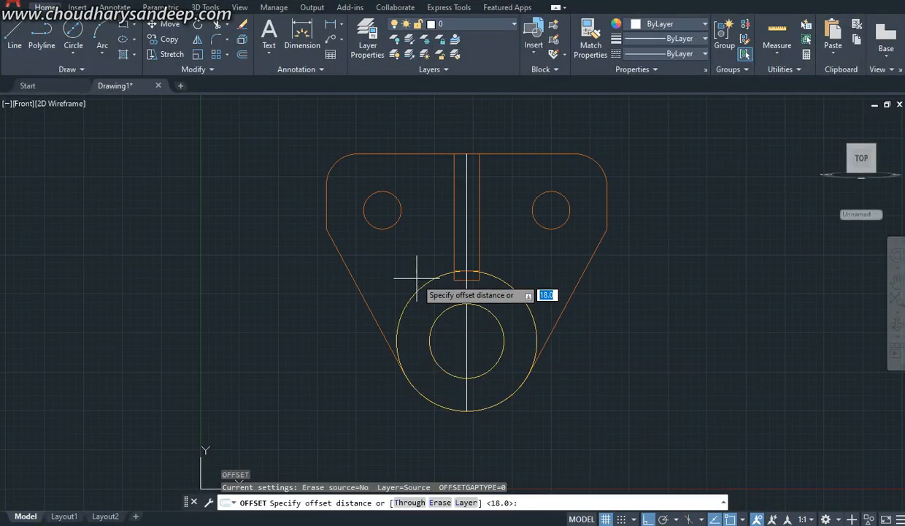
text(15)
key(Return)
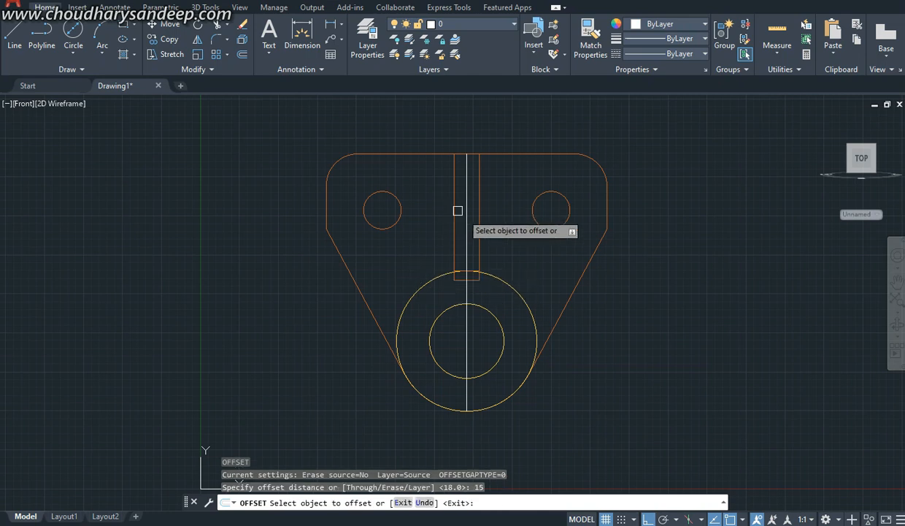
click(467, 216)
click(468, 247)
click(468, 239)
click(396, 253)
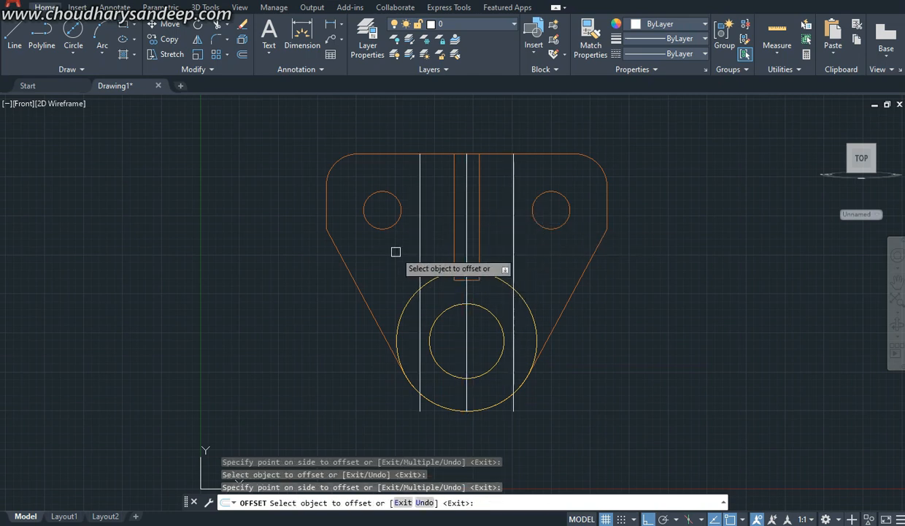
key(Escape)
scroll(474, 341, up, 2)
scroll(377, 307, down, 2)
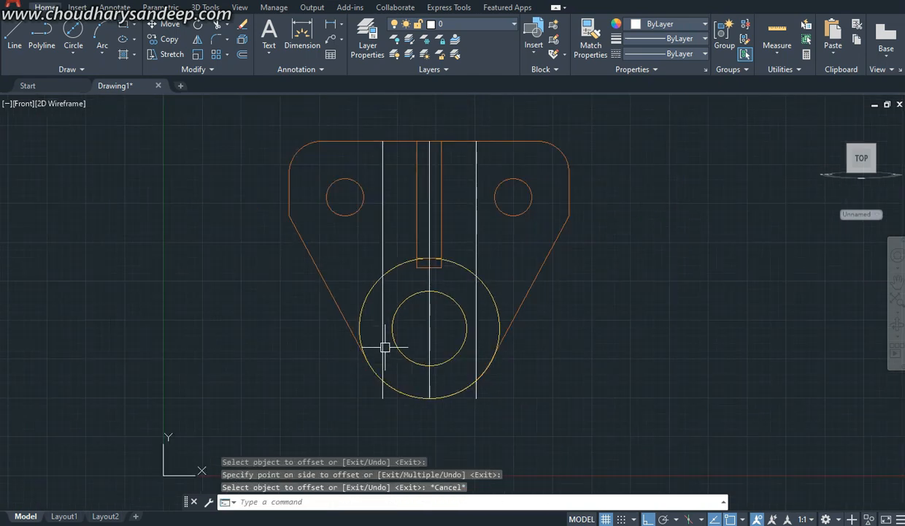
Step: Check the boss dimensions in the reference PDF and draw a 45 mm diameter circle concentric with the boss
key(alt+Tab)
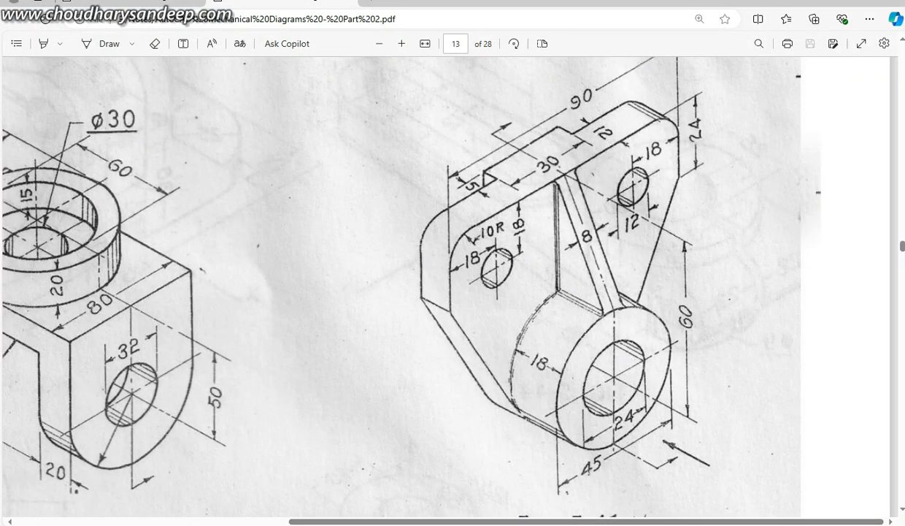
mouse_move(387, 525)
click(387, 478)
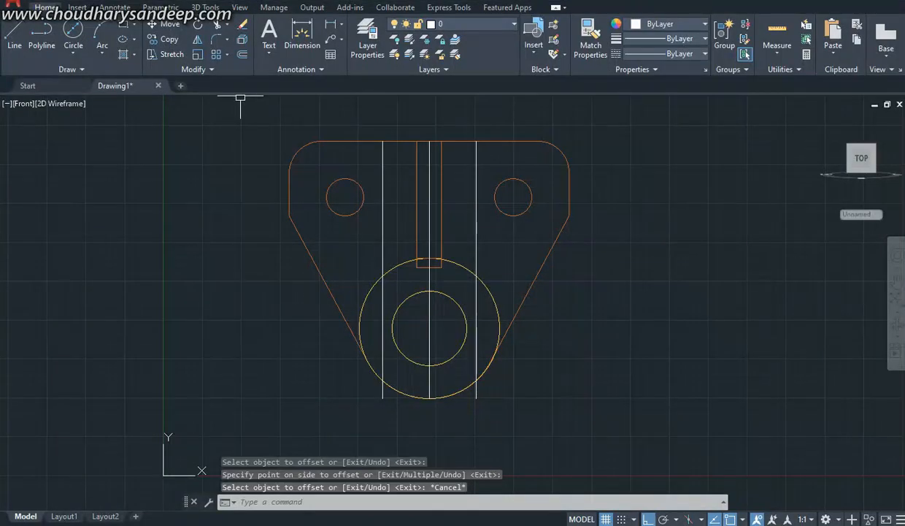
click(73, 30)
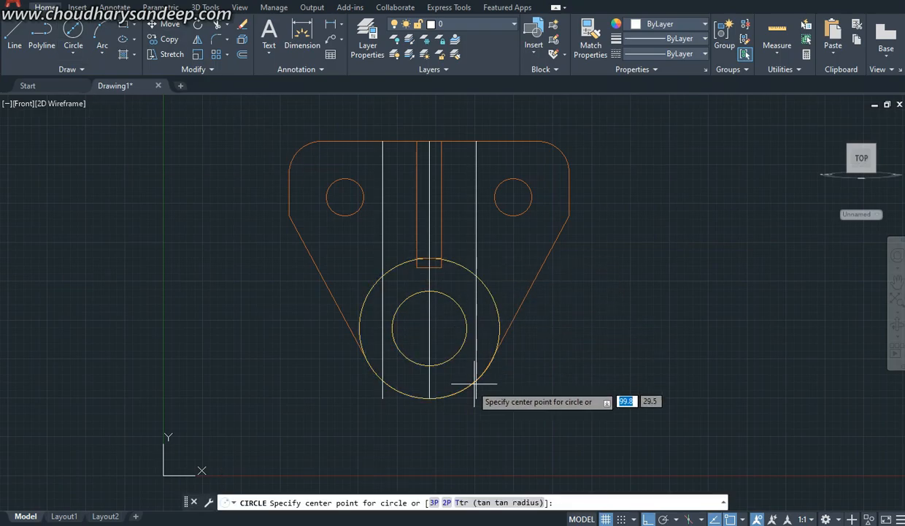
scroll(429, 329, down, 2)
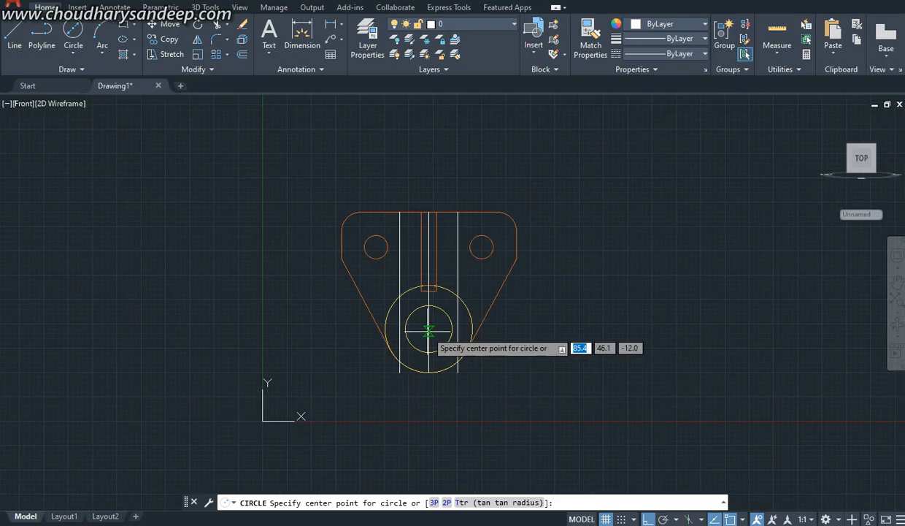
scroll(430, 330, up, 2)
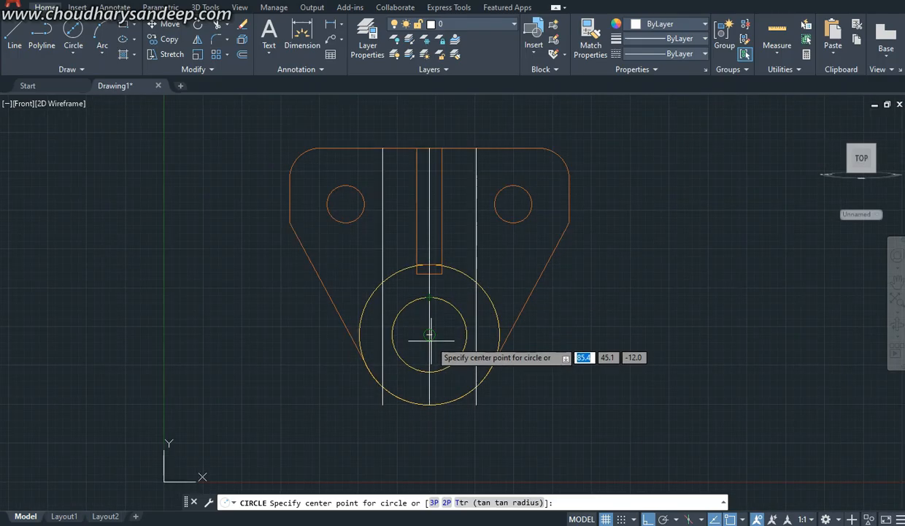
click(430, 335)
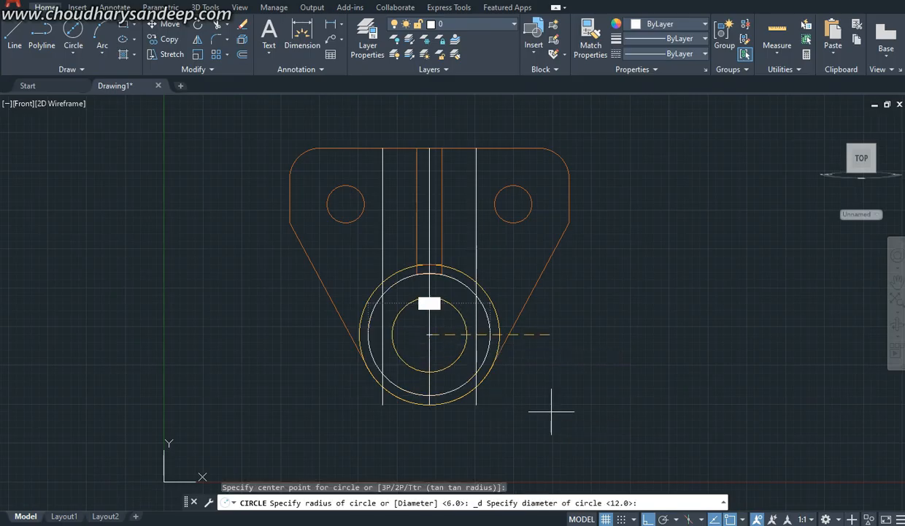
text(45)
key(Return)
key(Escape)
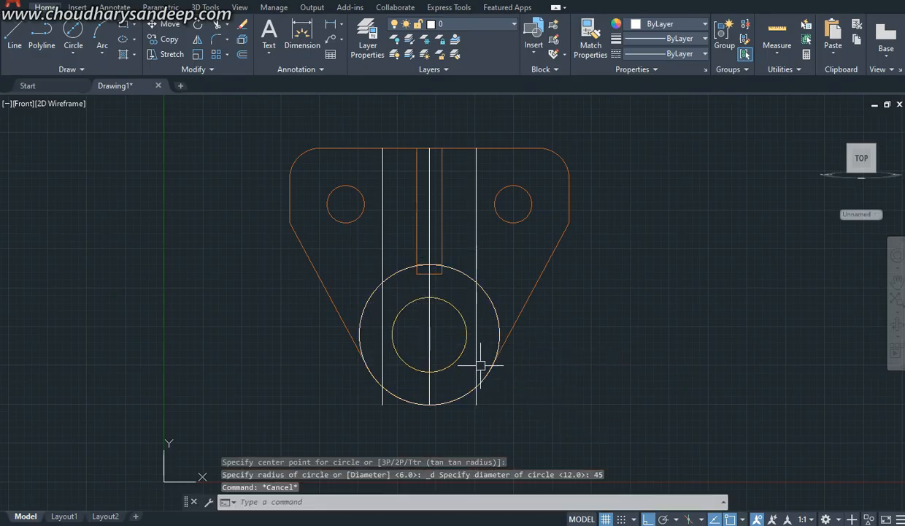
Step: Trim the line ends below the 45 mm circle and the circle's side arcs outside the two offset lines
text(tr)
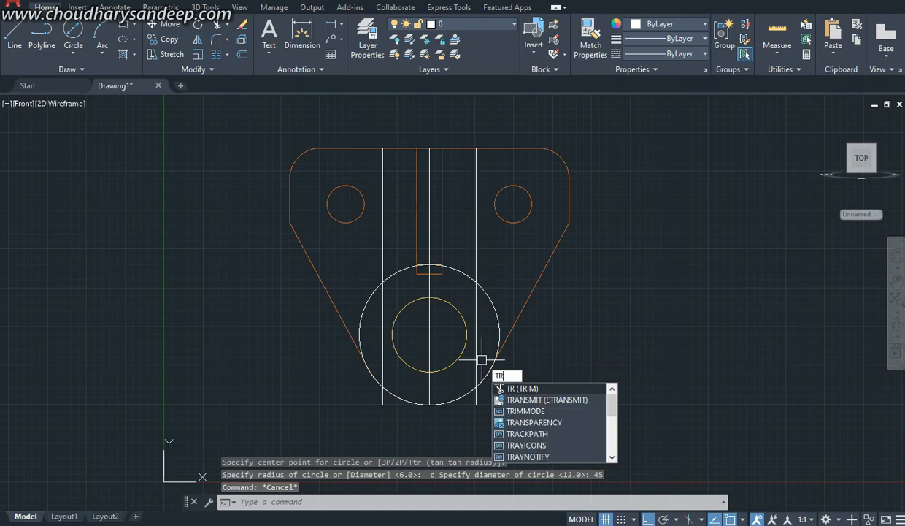
key(Return)
click(478, 402)
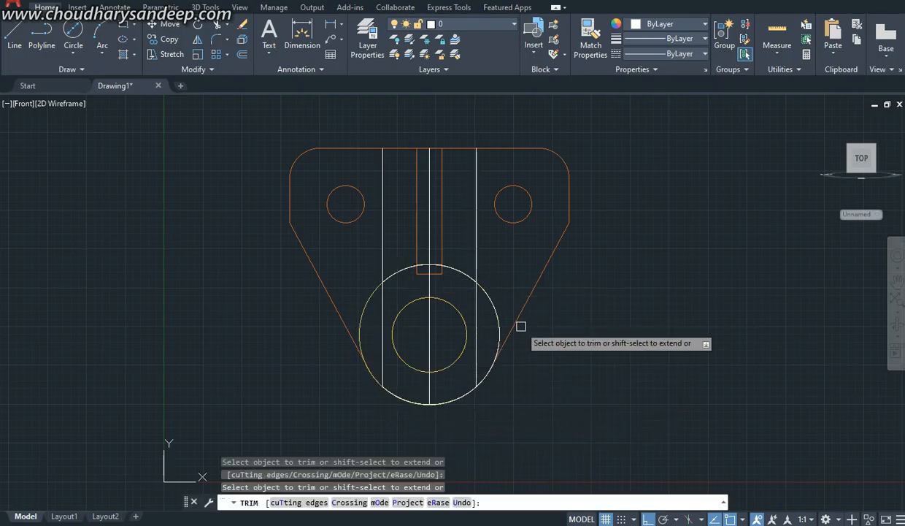
key(Escape)
Step: Erase the leftover upper arc of the circle and the vertical centre line between the groove's edges
click(460, 269)
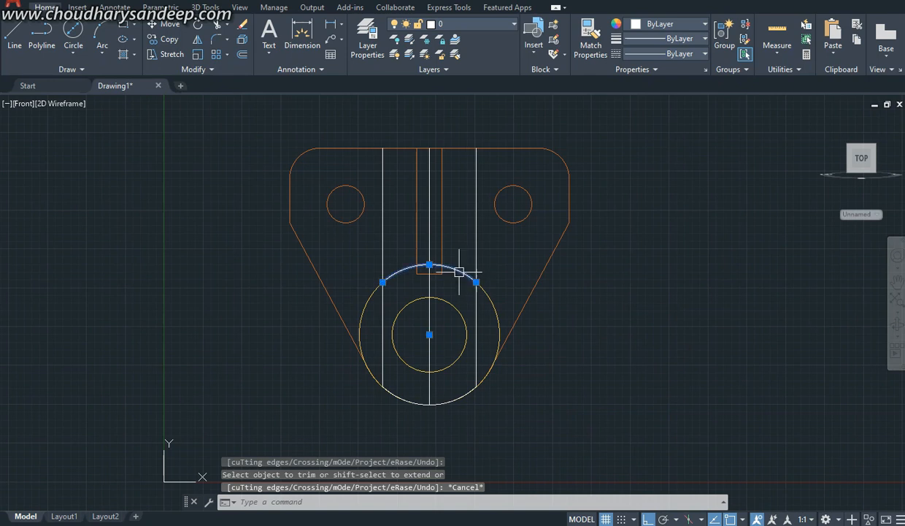
key(Delete)
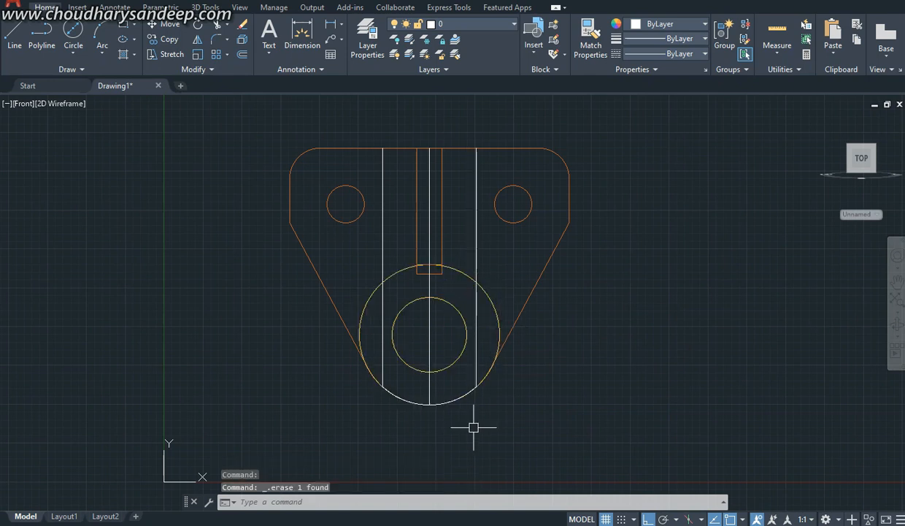
click(428, 286)
key(Delete)
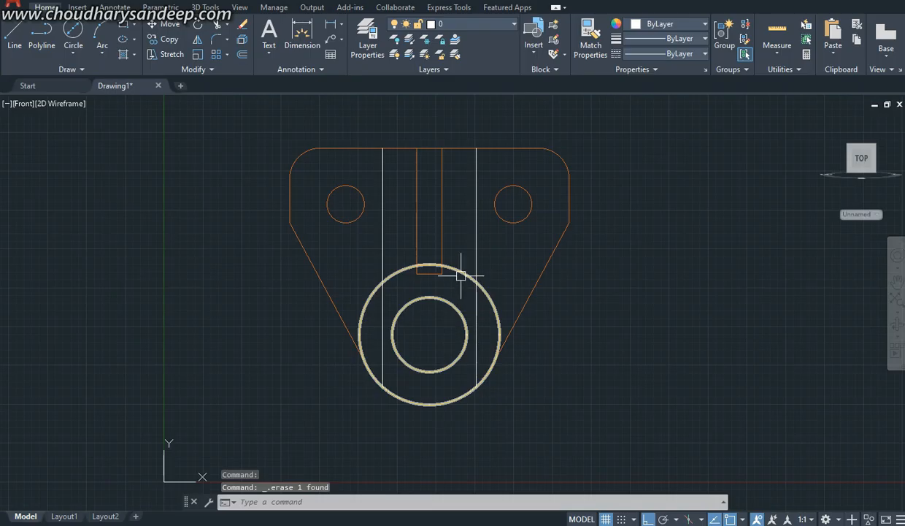
Step: Set the Top and SW Isometric views in turn, and orbit to show the plate's rear face and upper edge from above
click(23, 103)
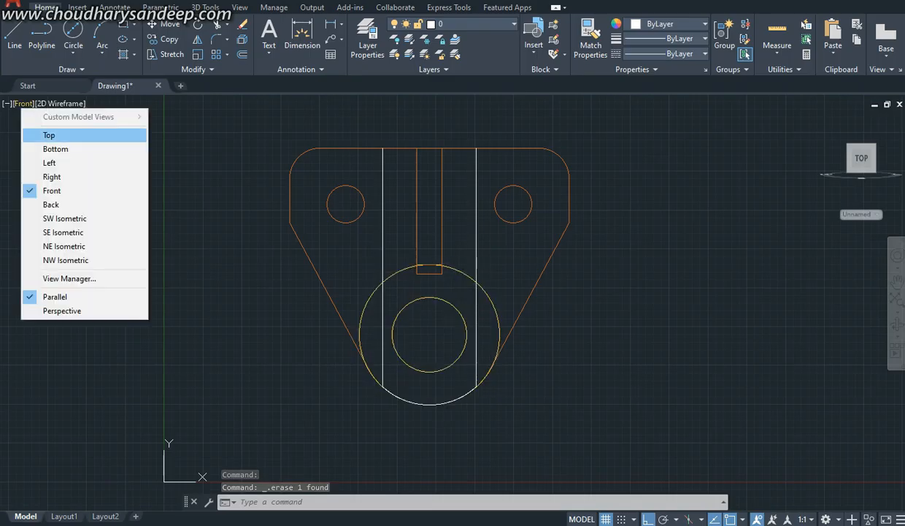
click(51, 134)
click(20, 103)
click(67, 218)
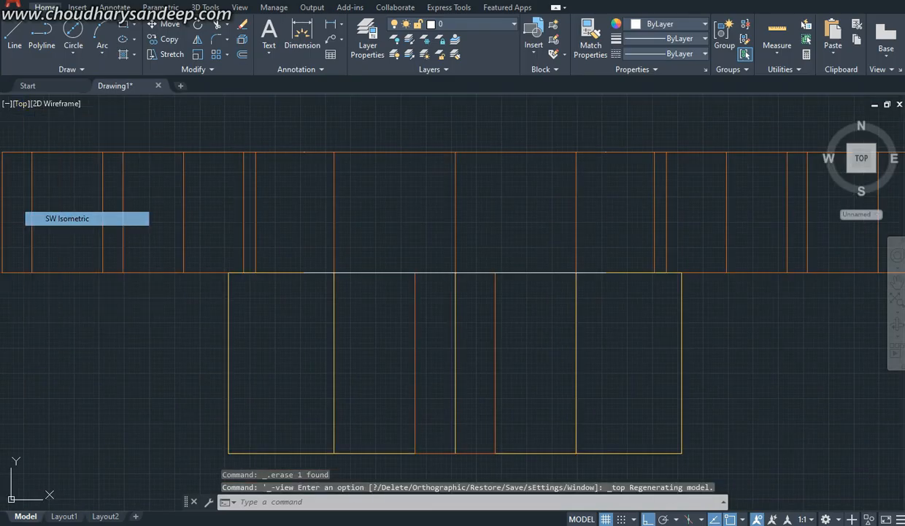
scroll(395, 187, up, 5)
scroll(463, 219, down, 6)
shift+middle_drag(400, 320, 483, 204)
scroll(484, 203, up, 4)
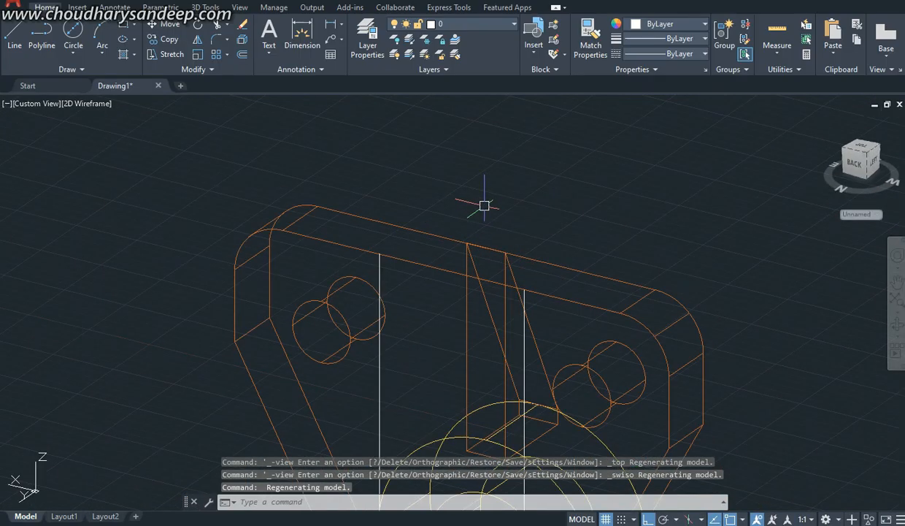
Step: Draw a line joining the upper ends of the two vertical edge lines on the plate's rear face
text(l)
key(Return)
click(380, 254)
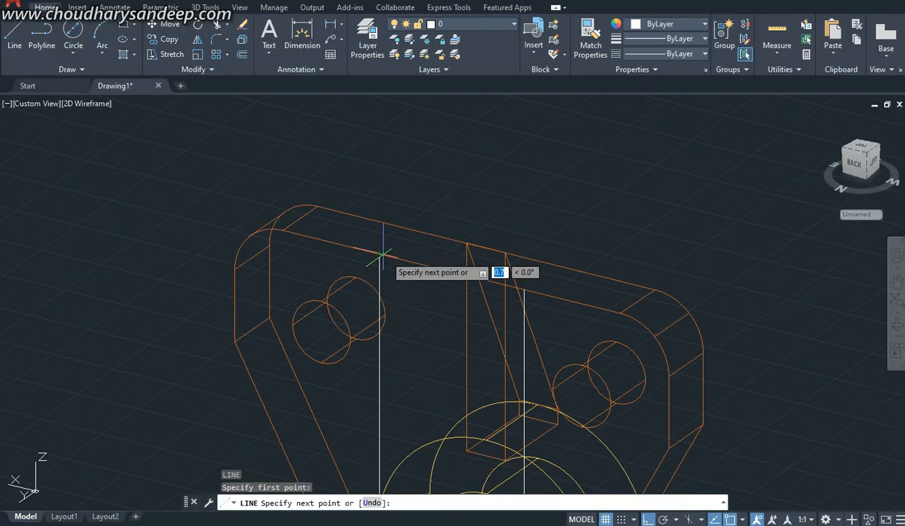
click(523, 290)
key(Escape)
Step: Try to convert the outline of the two vertical lines, upper line and lower arc into a region
scroll(479, 290, down, 6)
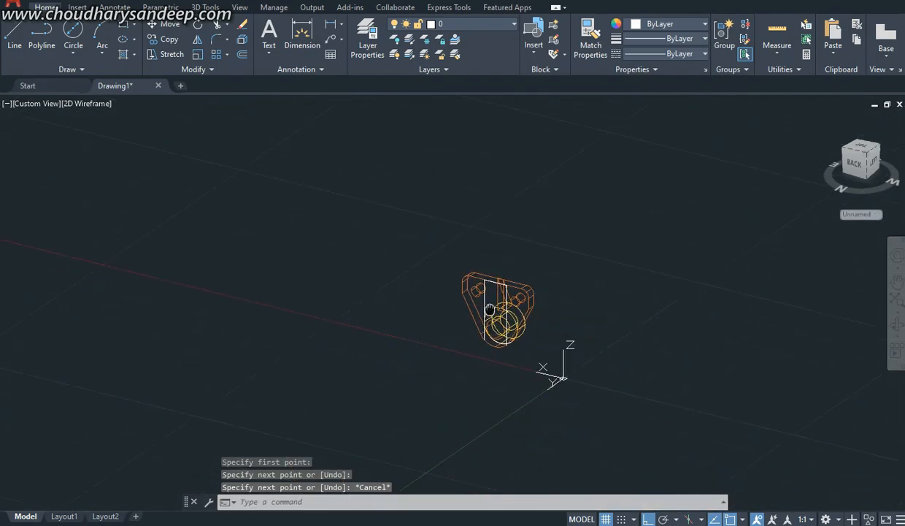
text(reg)
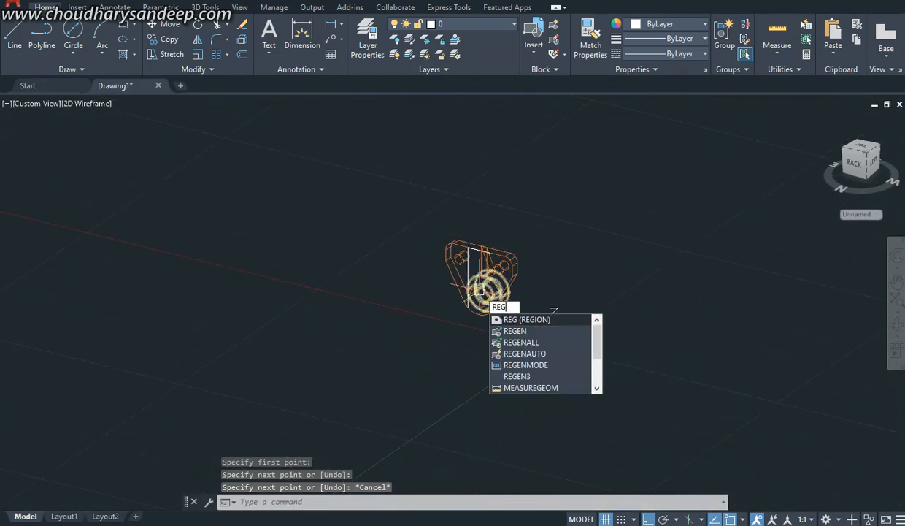
key(Return)
scroll(479, 271, up, 4)
click(429, 167)
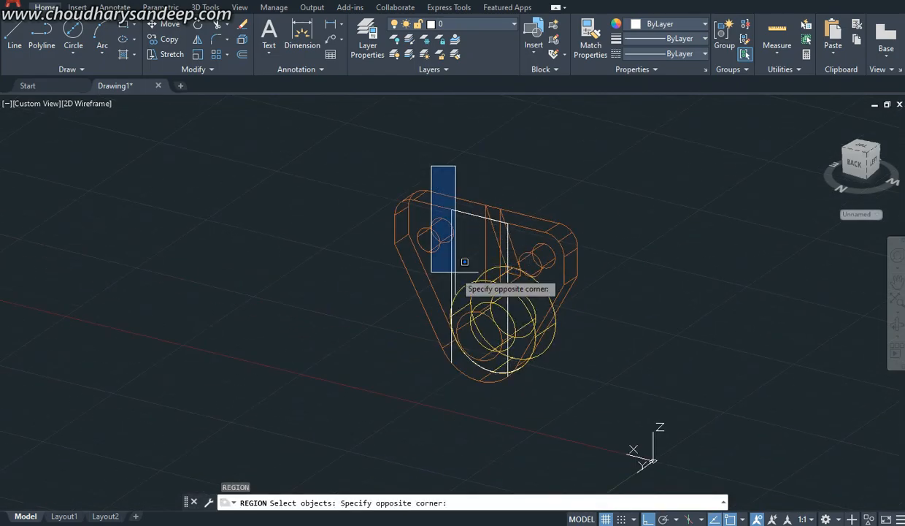
click(521, 426)
key(Return)
Step: Move the lower arc from the boss side onto the plate's rear face so it meets the lower ends of the vertical lines
scroll(515, 372, up, 3)
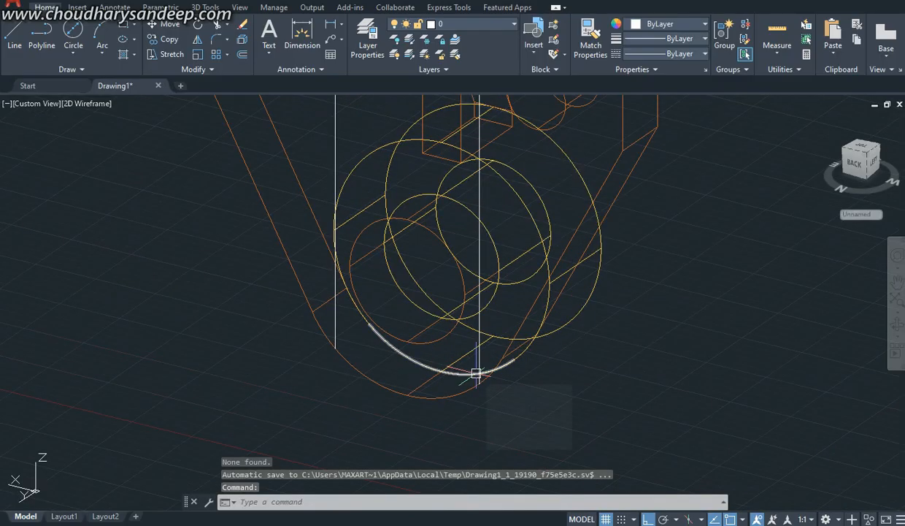
text(m)
key(Return)
click(450, 378)
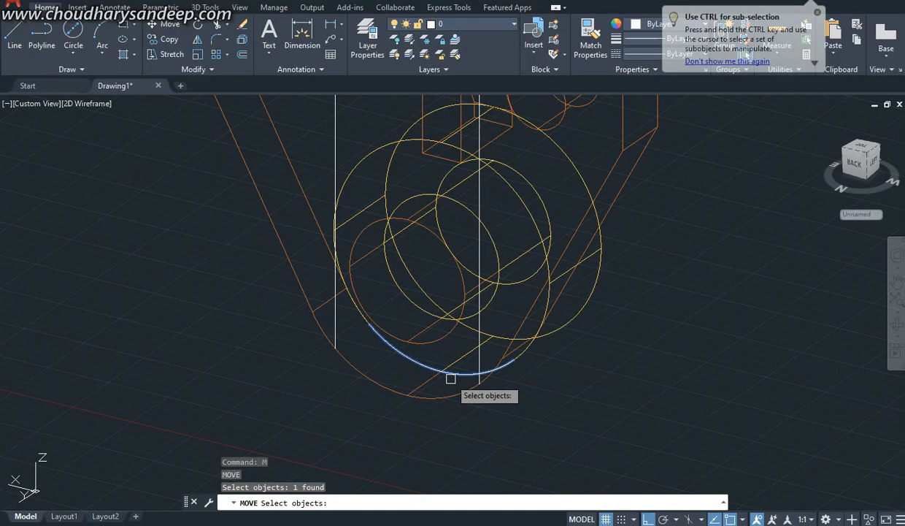
key(Return)
click(439, 370)
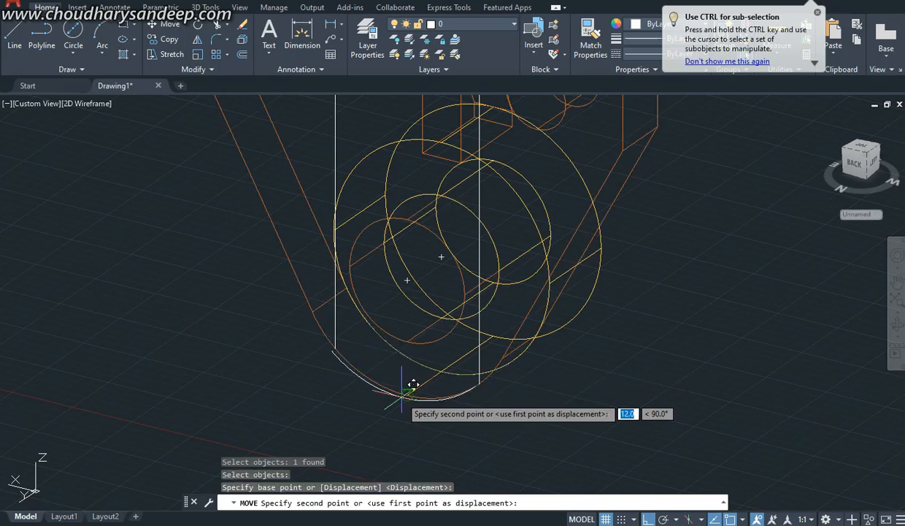
key(Escape)
Step: Convert the closed outline of the vertical lines, upper line and lower arc into a region
scroll(438, 424, down, 5)
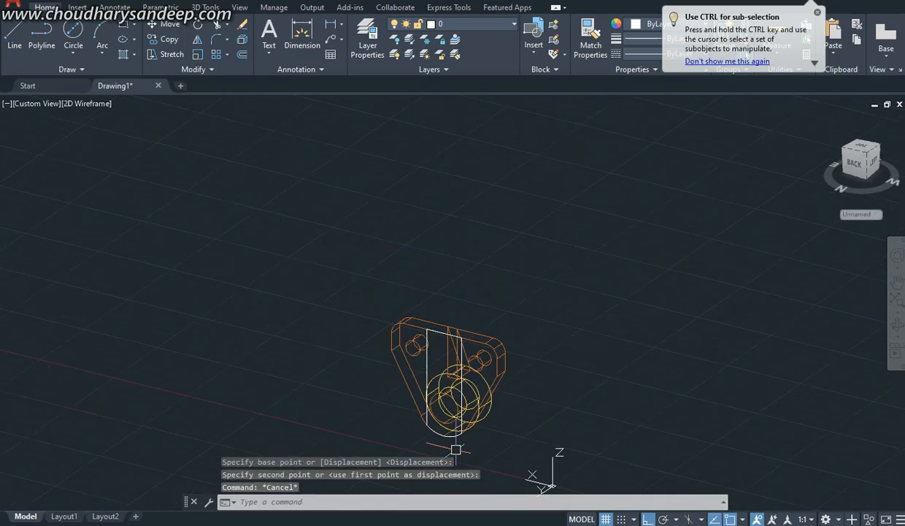
text(reg)
key(Return)
click(416, 287)
click(476, 455)
key(Return)
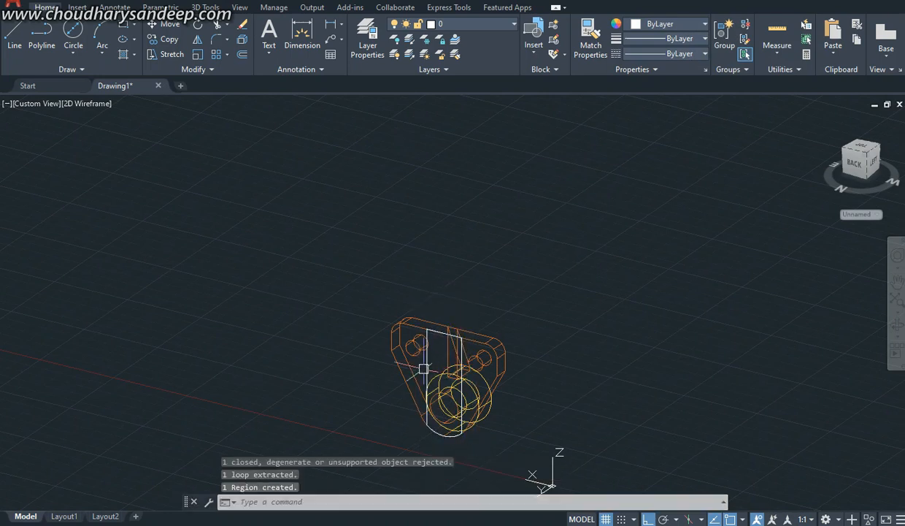
Step: Extrude the round-ended region 5 mm outward from the plate's rear face
middle_drag(483, 409, 471, 363)
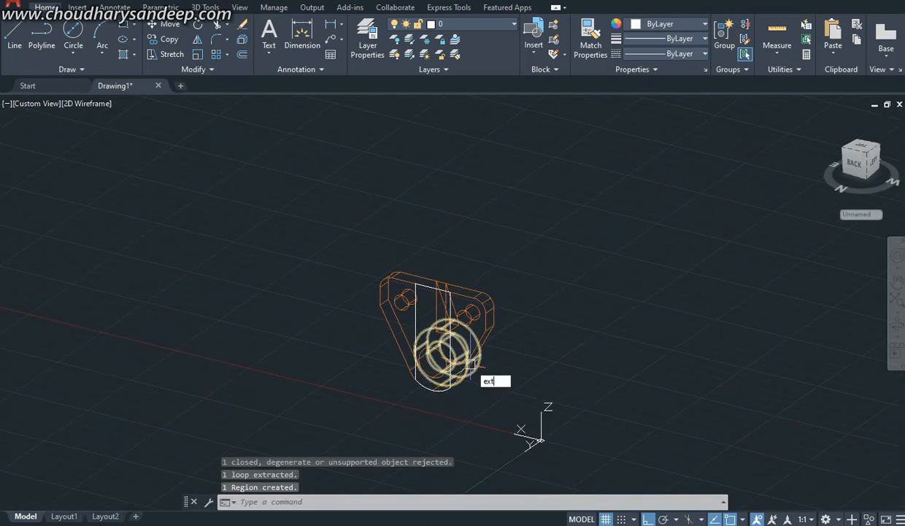
key(Return)
click(415, 336)
key(Return)
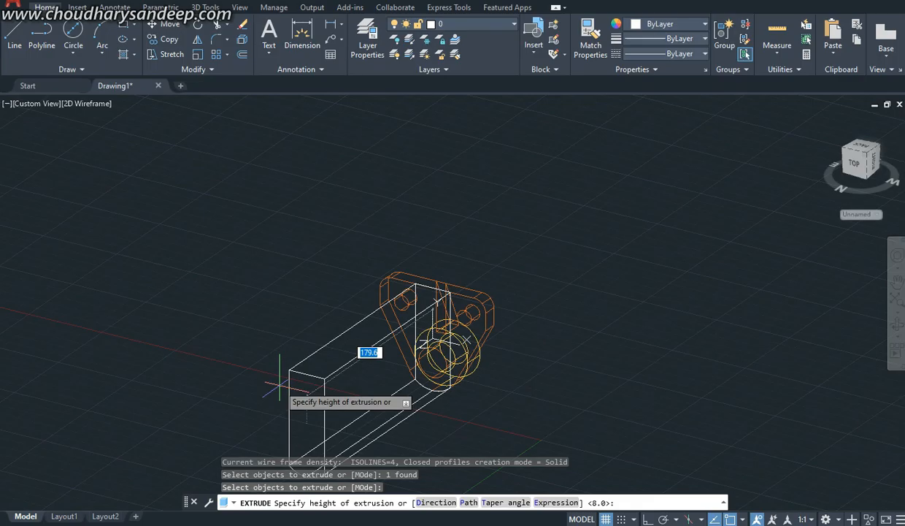
text(5)
key(Return)
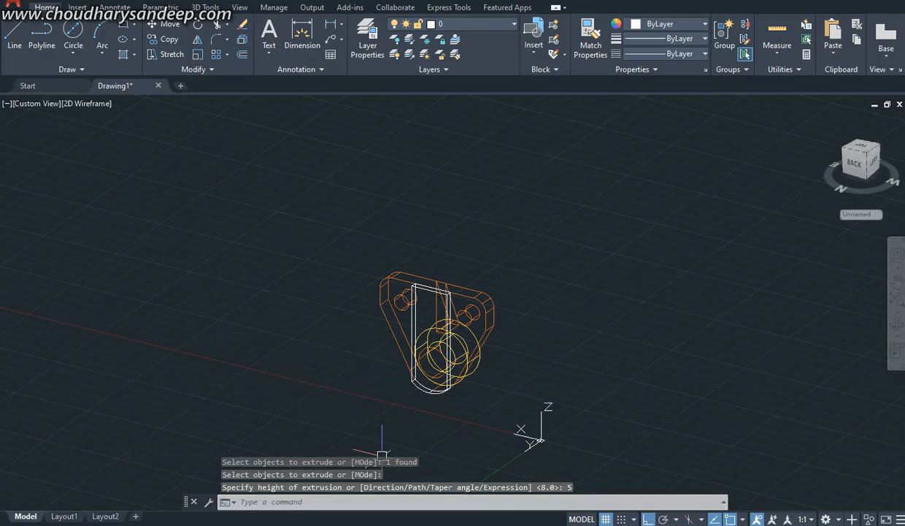
Step: Check the rear strip of Fig. 5-41 in the reference PDF, and orbit the model to view the extrusion from the side
key(alt+Tab)
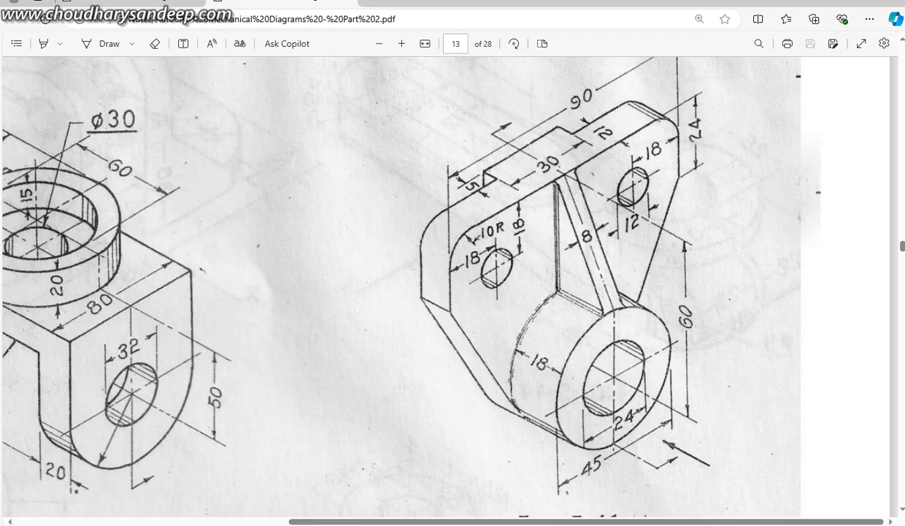
key(alt+Tab)
scroll(494, 392, up, 4)
shift+middle_drag(495, 392, 423, 445)
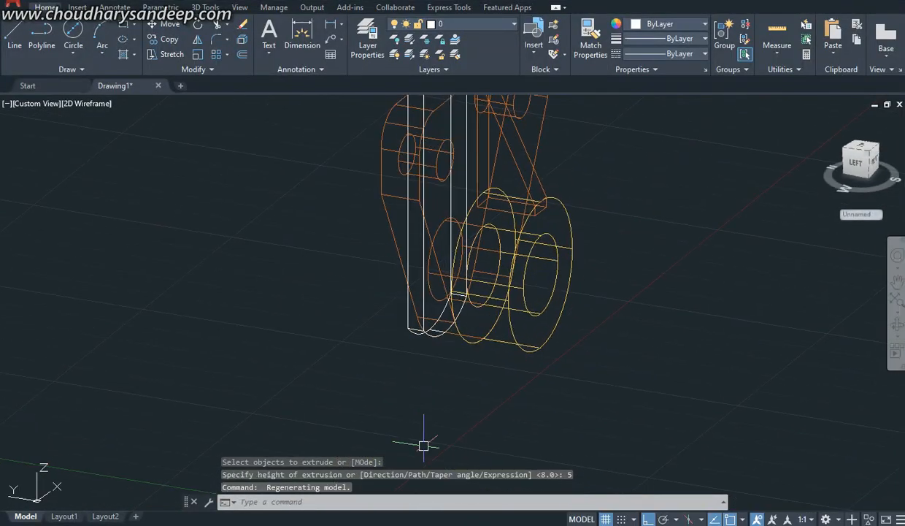
Step: Search the later pages of the Part 2 reference PDF for the orthographic views of the Fig. 5-41 bracket
key(alt+Tab)
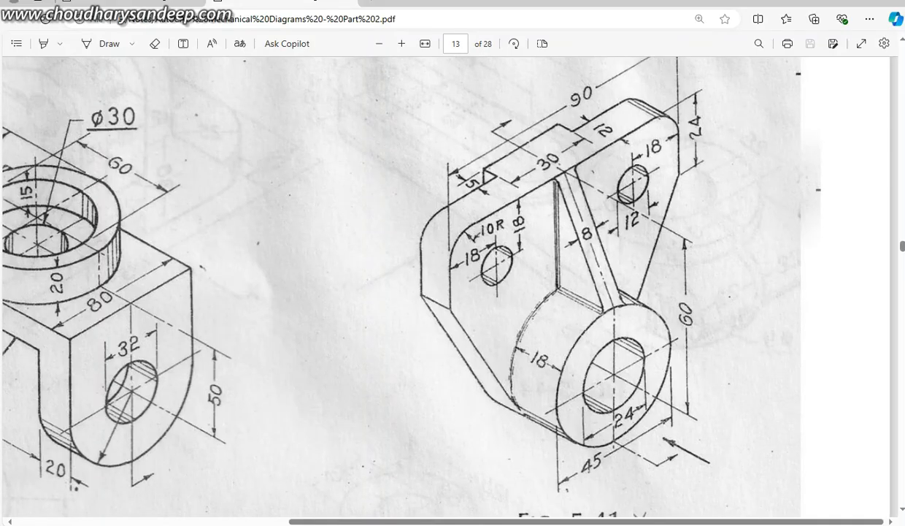
scroll(453, 292, down, 3)
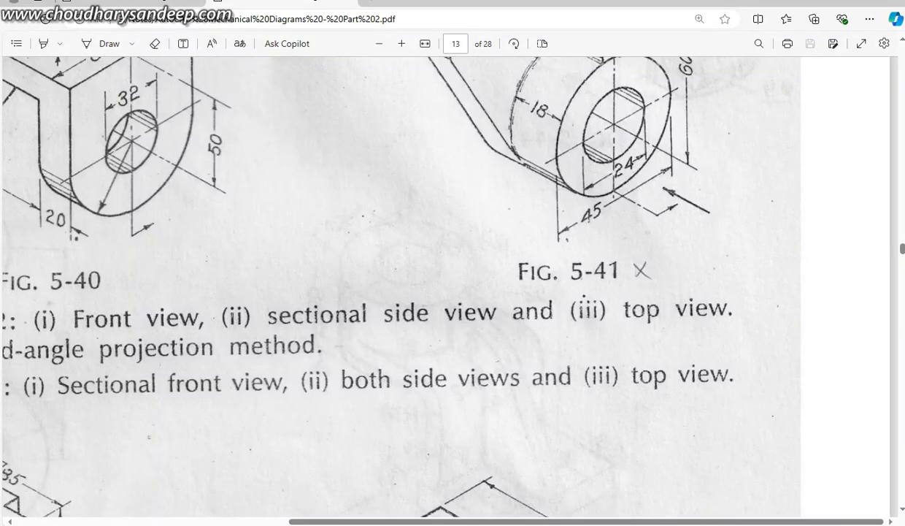
click(379, 44)
click(379, 44)
click(378, 43)
click(379, 44)
click(379, 43)
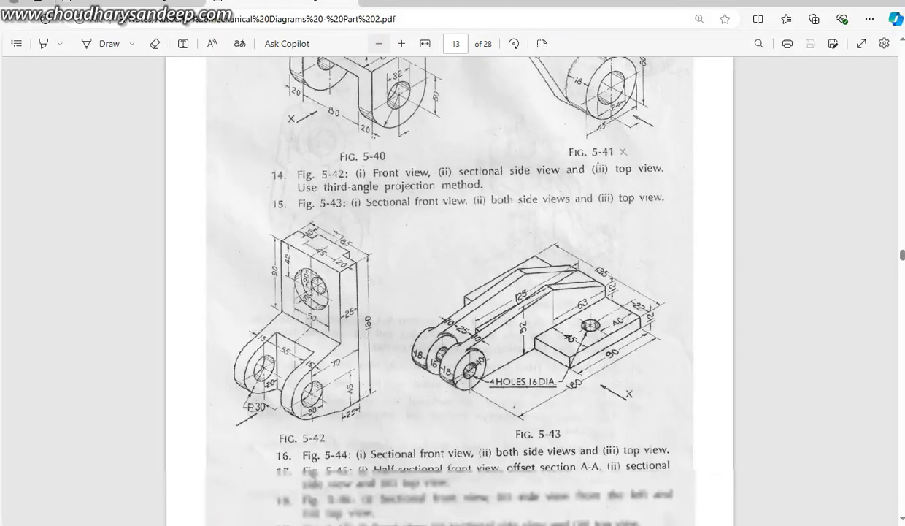
click(379, 44)
scroll(450, 292, down, 20)
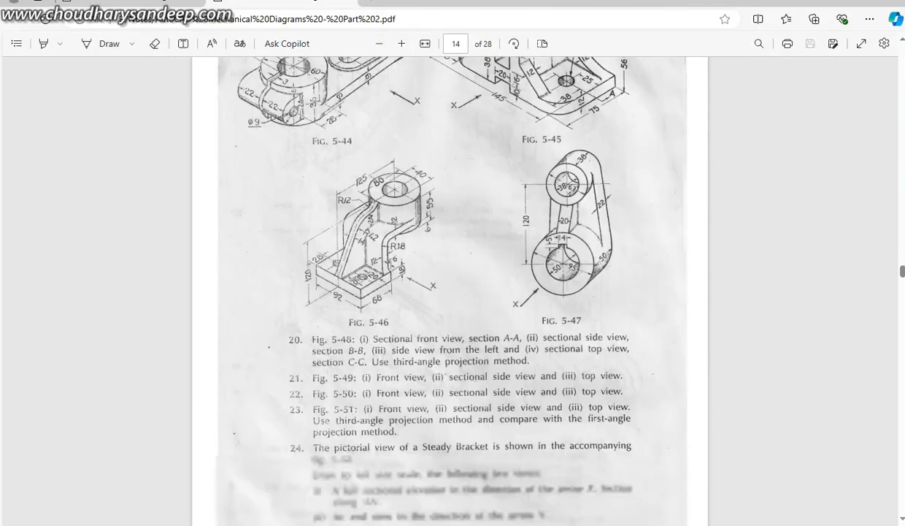
scroll(450, 292, down, 20)
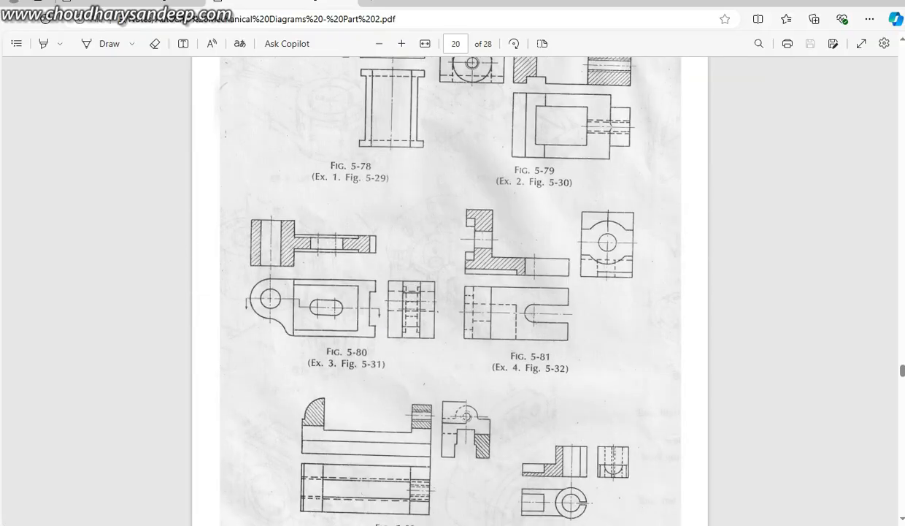
scroll(450, 292, up, 12)
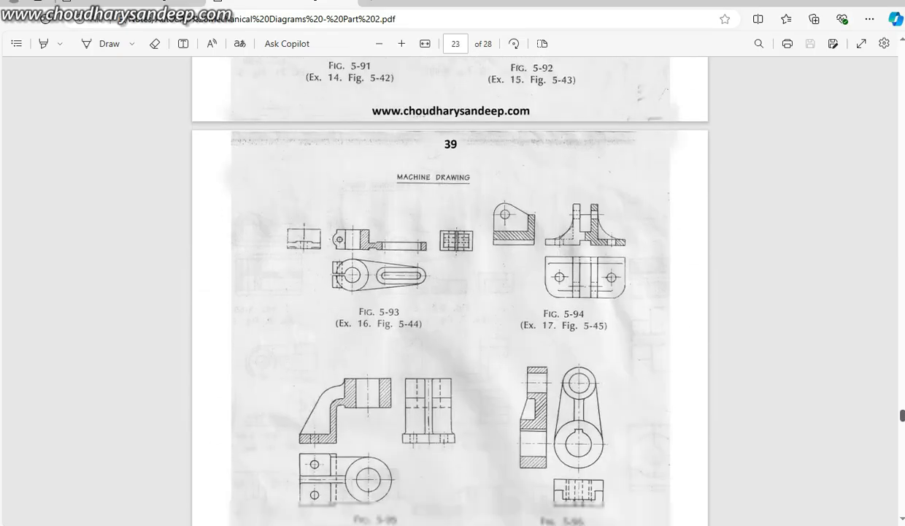
scroll(450, 290, up, 16)
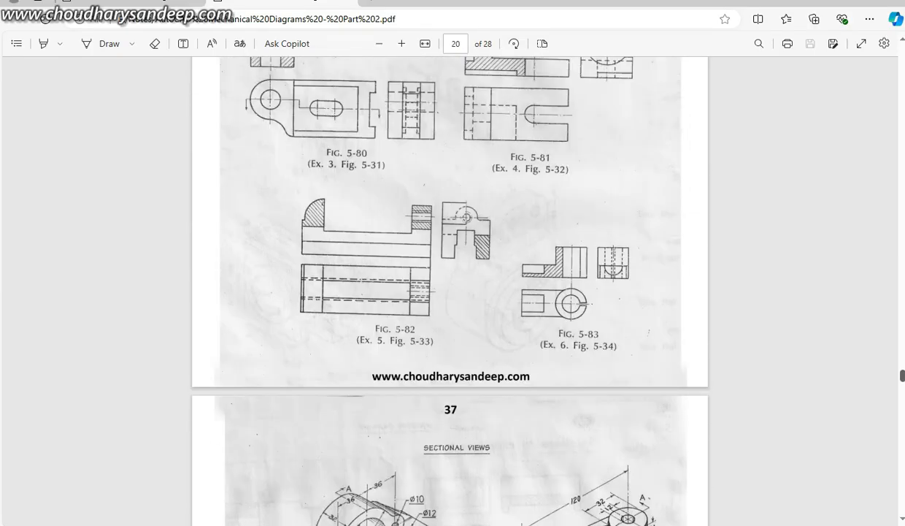
scroll(450, 291, down, 4)
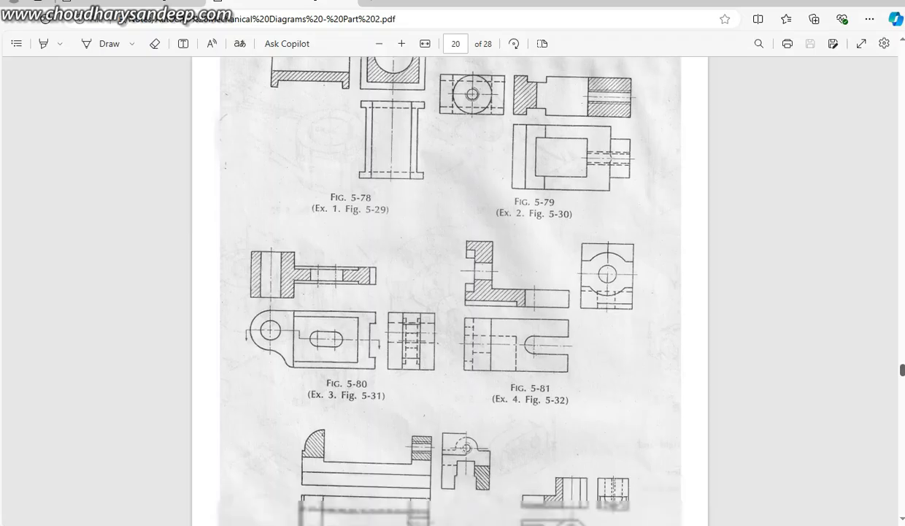
Step: Return to Fig. 5-41 on page 13 of the Part 2 reference PDF
scroll(450, 290, up, 20)
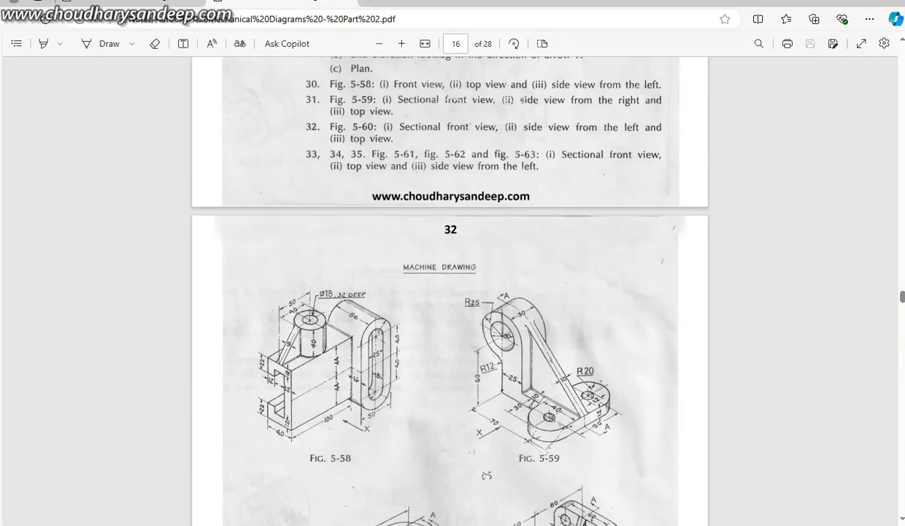
scroll(450, 290, up, 7)
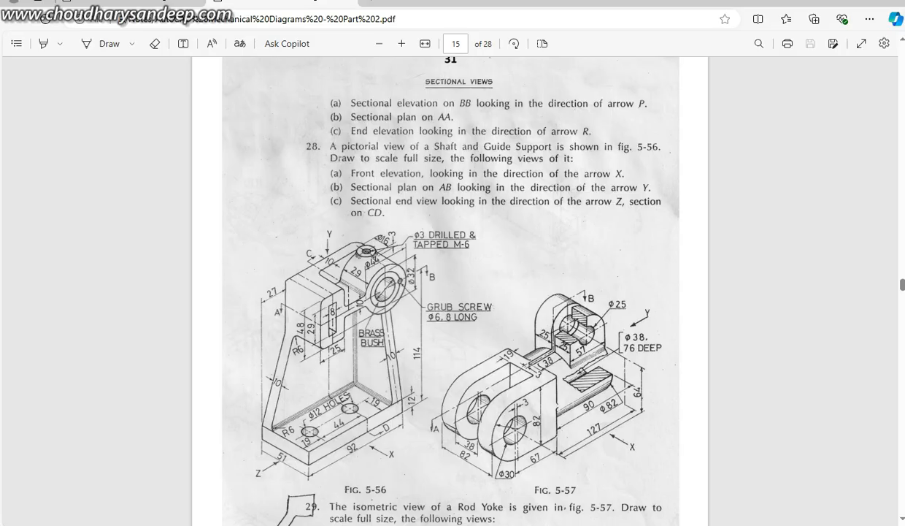
scroll(450, 290, up, 12)
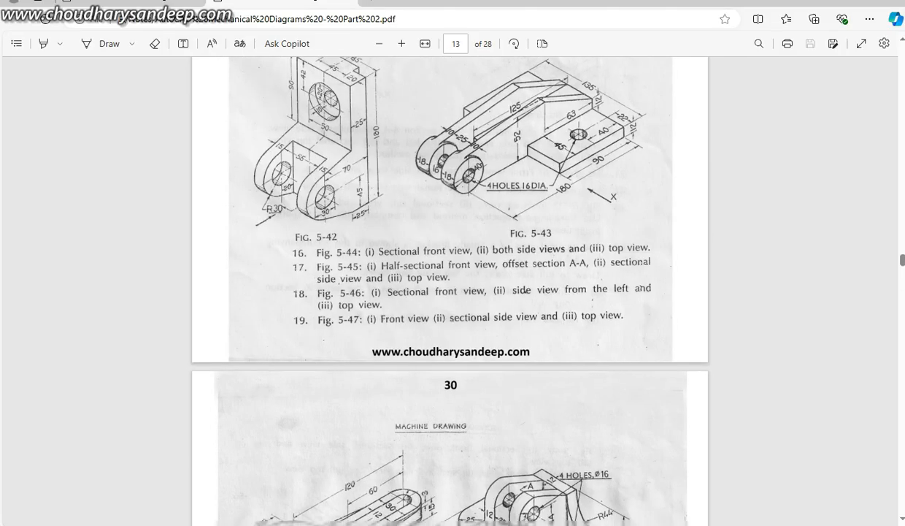
scroll(449, 291, up, 7)
scroll(450, 291, down, 4)
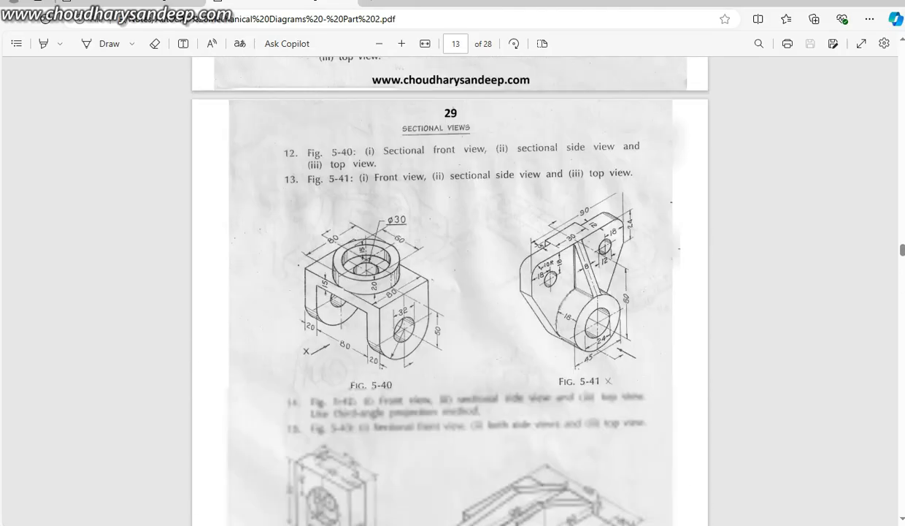
Step: Switch to the Part 1 PDF and examine the orthographic views of bracket 12 on page 11
click(131, 3)
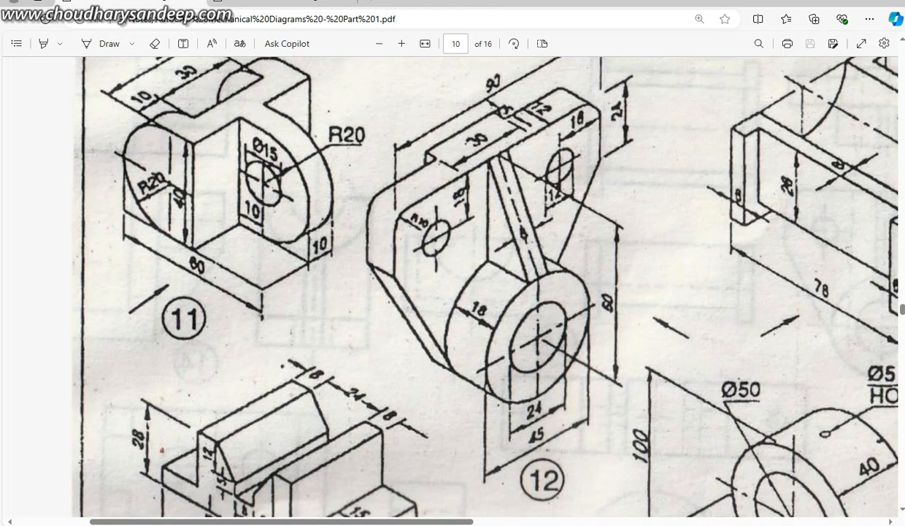
click(379, 44)
click(379, 44)
click(379, 44)
click(379, 44)
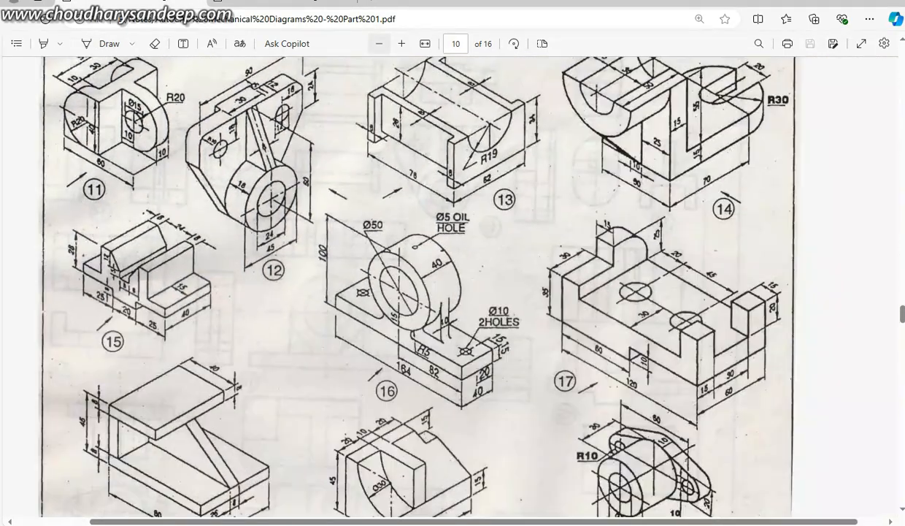
click(379, 44)
scroll(449, 290, down, 5)
scroll(450, 291, down, 2)
scroll(450, 290, up, 3)
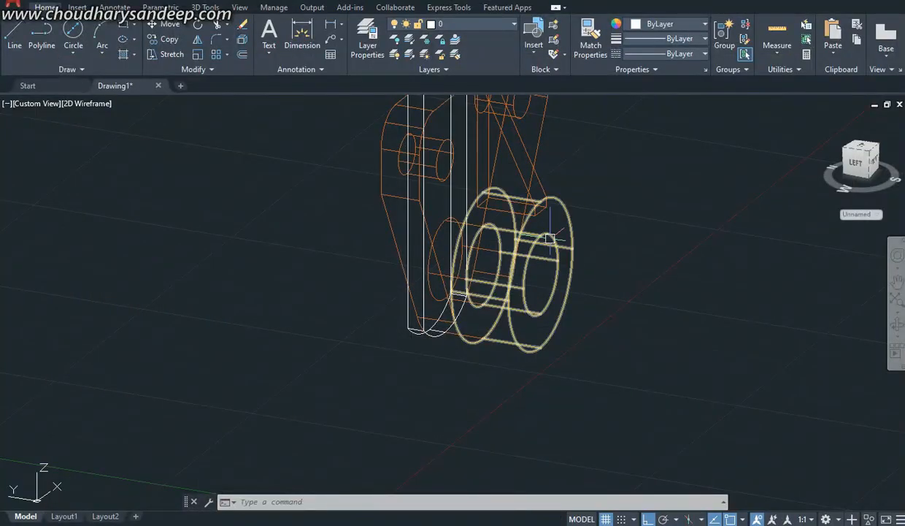
Step: Examine the boss and the extruded strip in the AutoCAD model from the front and from the rear
scroll(556, 266, up, 4)
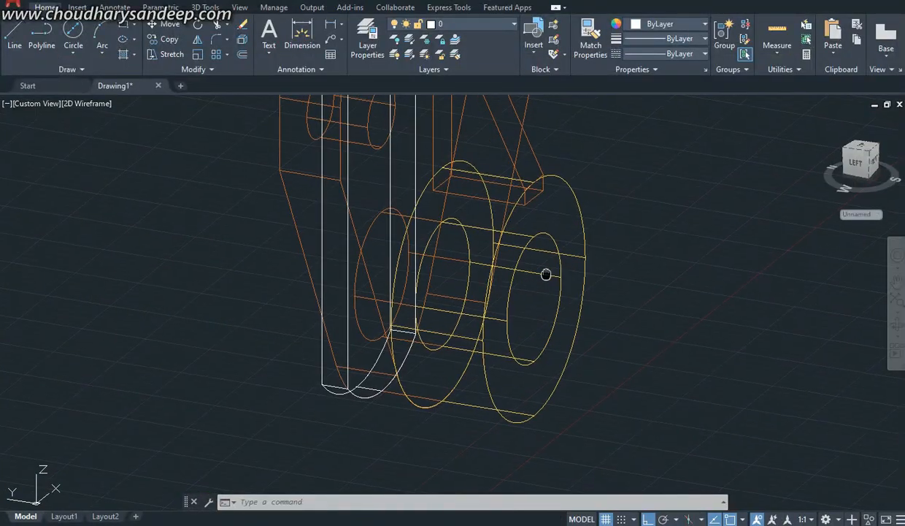
scroll(507, 305, down, 5)
shift+middle_drag(530, 350, 494, 289)
scroll(510, 319, up, 5)
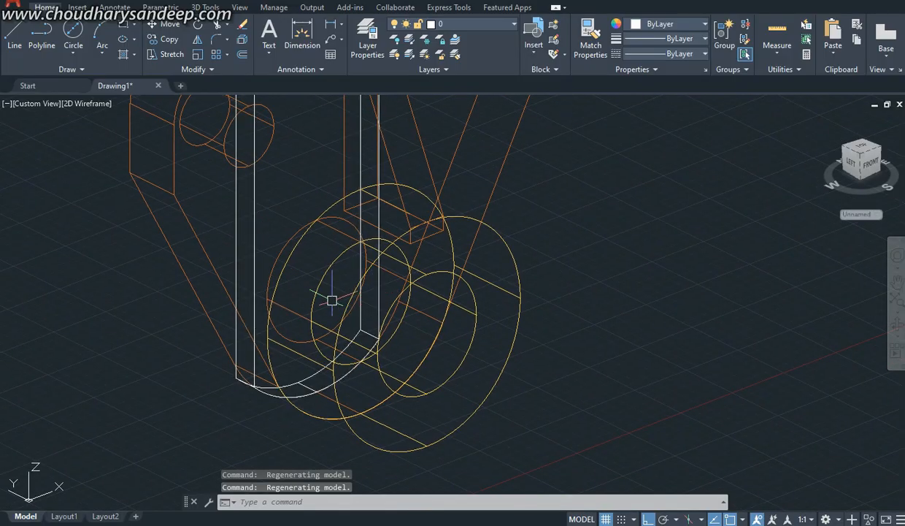
scroll(301, 256, down, 5)
shift+middle_drag(301, 269, 536, 271)
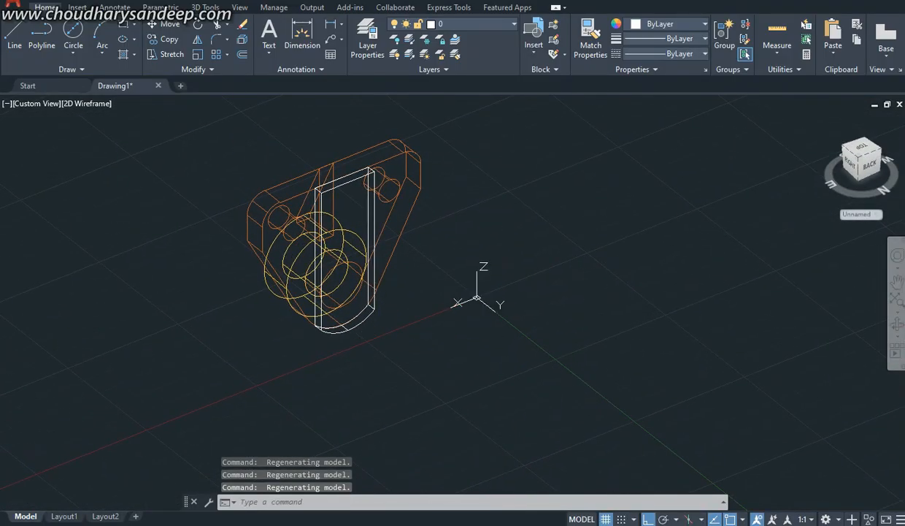
Step: Compare bracket 12 in the Part 1 PDF with Fig. 5-41 in the Part 2 PDF, and switch back to AutoCAD
key(alt+Tab)
scroll(453, 292, up, 15)
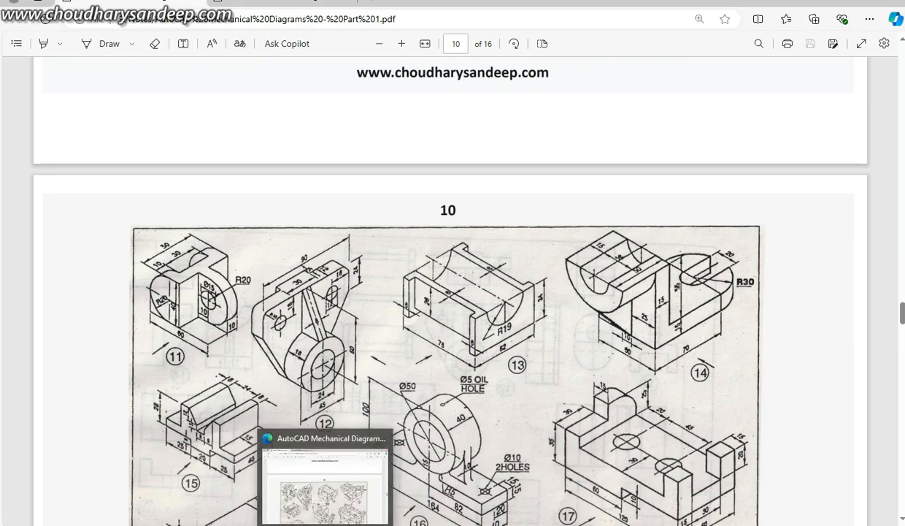
key(ctrl+Tab)
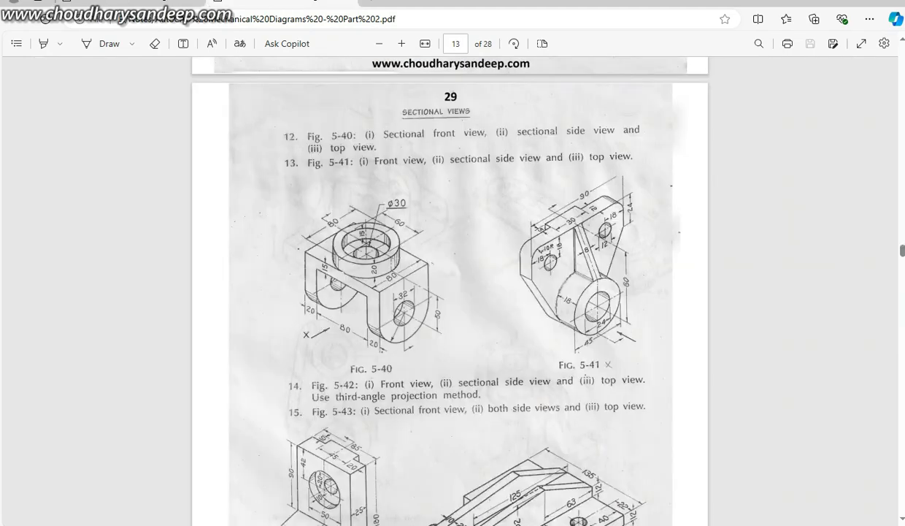
key(alt+Tab)
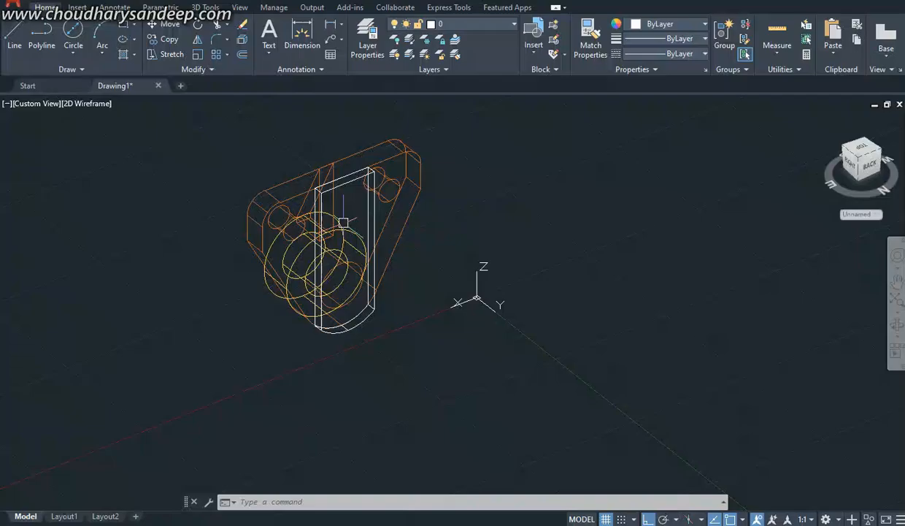
scroll(319, 262, up, 5)
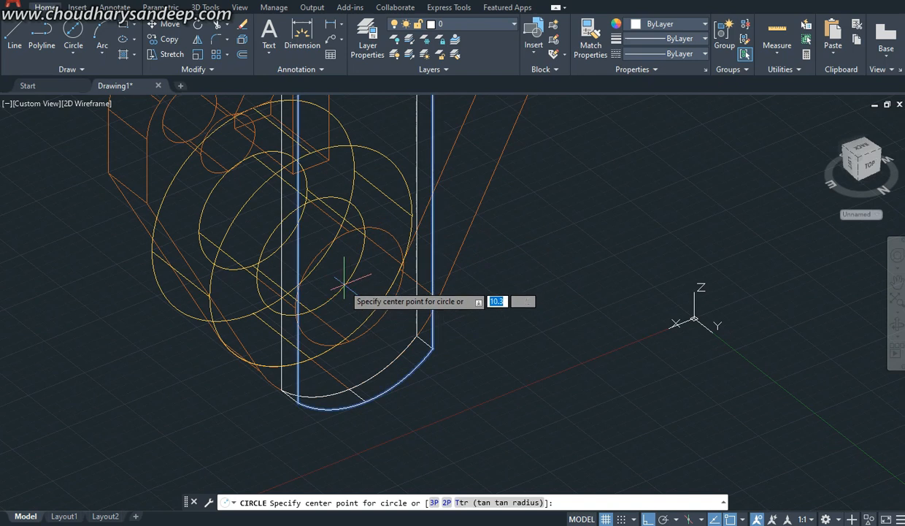
scroll(362, 294, down, 4)
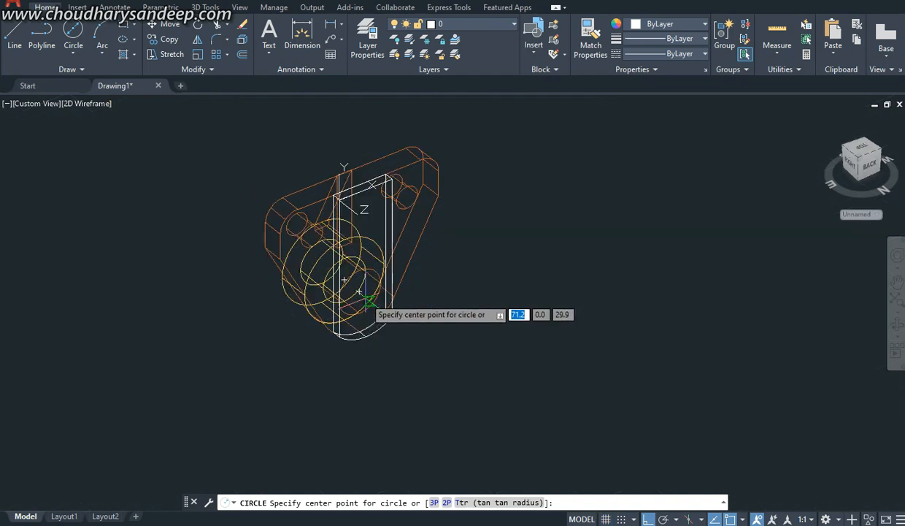
click(363, 295)
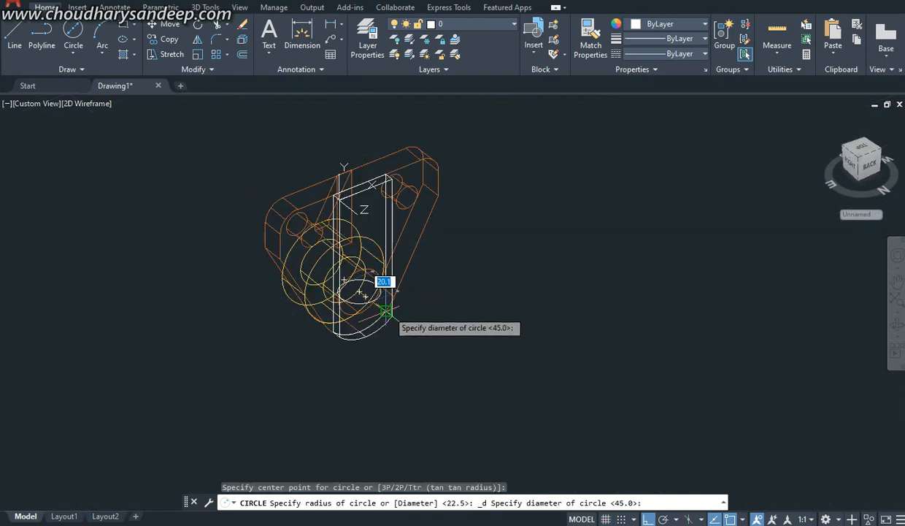
key(Escape)
Step: From the Front view, draw a 24 mm diameter circle on the rear strip, concentric with the boss hole
click(35, 103)
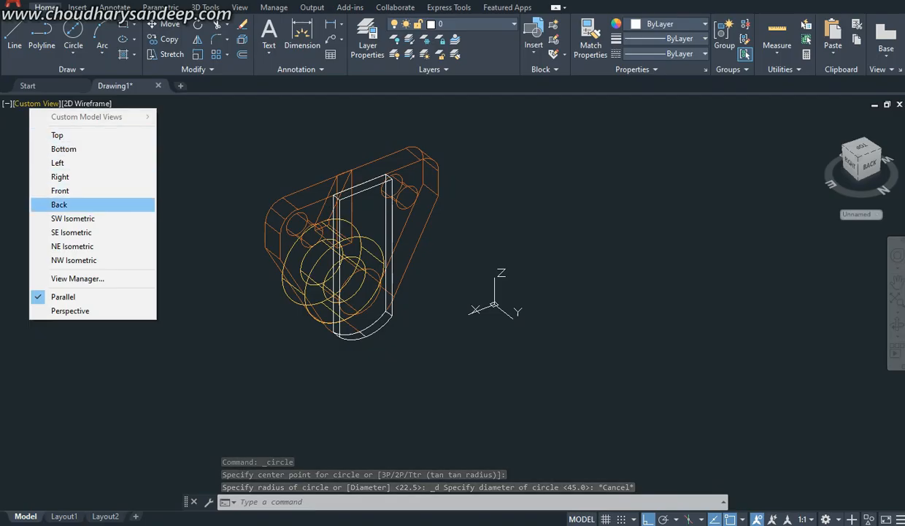
click(66, 191)
scroll(509, 288, down, 5)
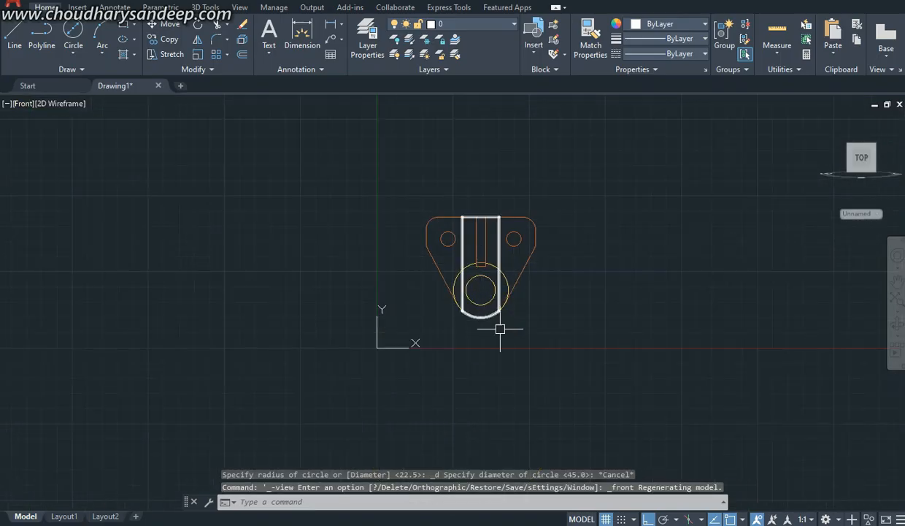
scroll(491, 296, up, 5)
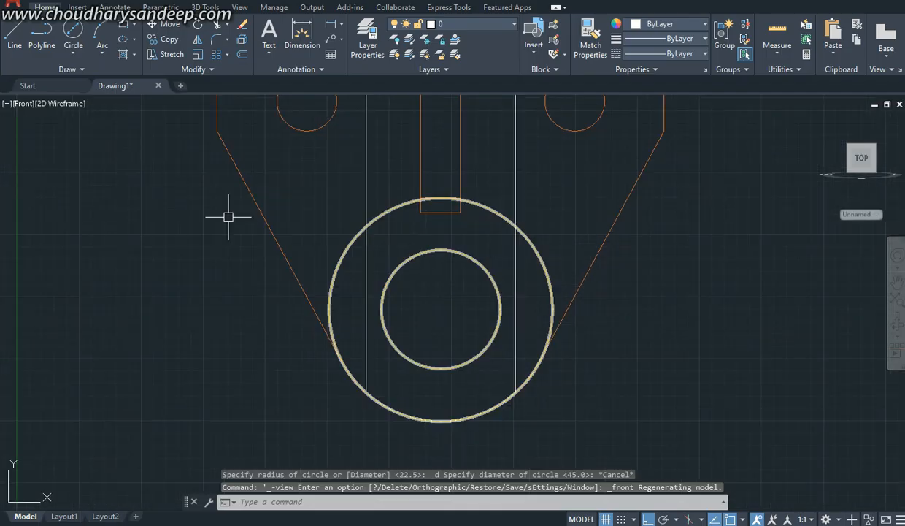
click(73, 29)
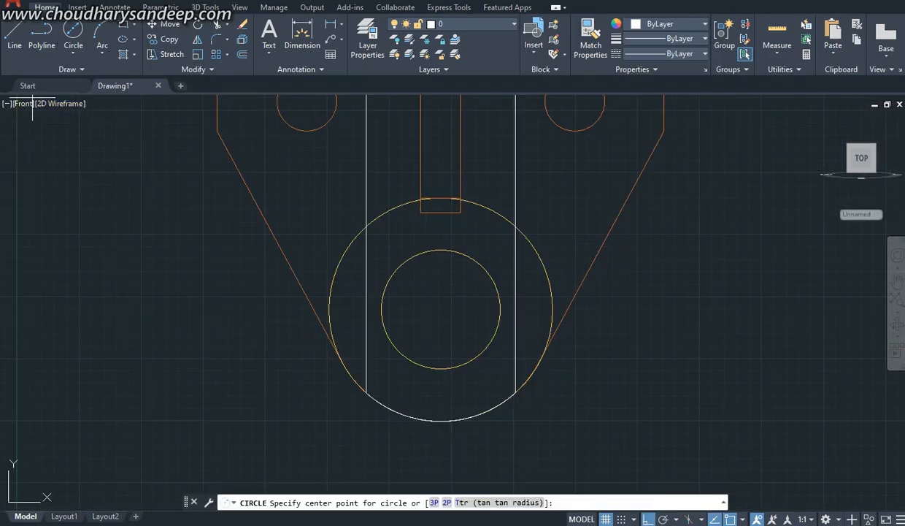
scroll(438, 307, down, 5)
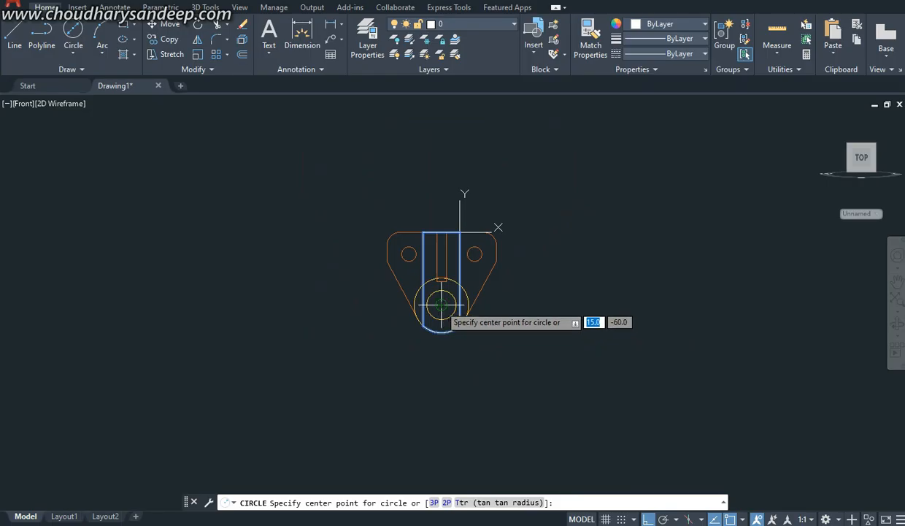
click(441, 304)
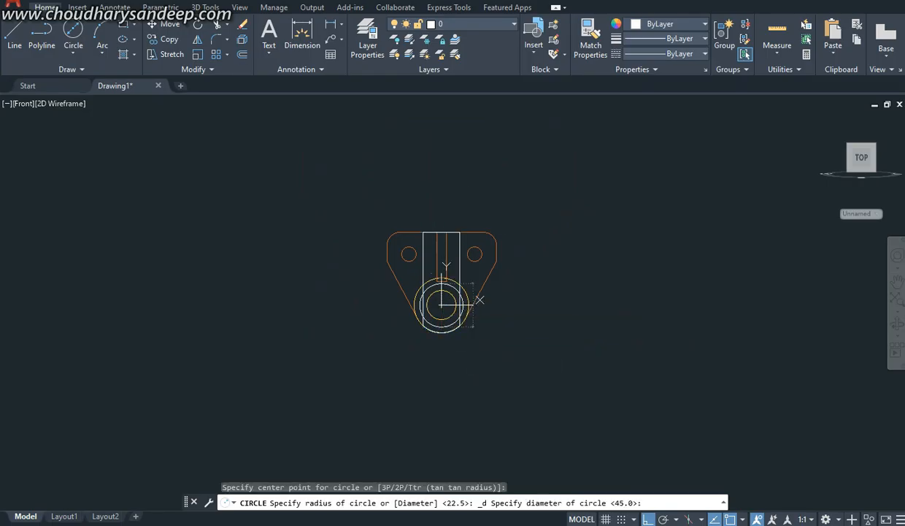
text(24)
key(Return)
Step: Switch to the SW Isometric view and extrude the 24 mm circle by 5 mm through the rear strip
click(23, 103)
click(49, 134)
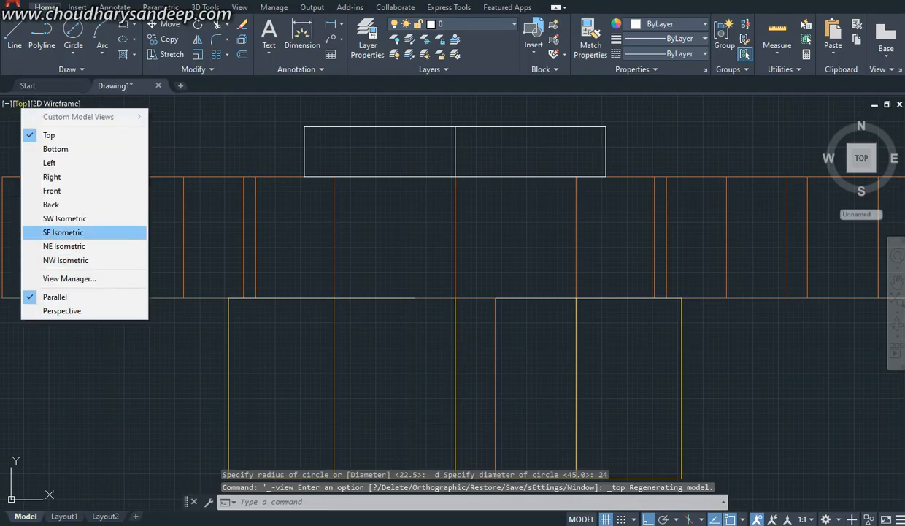
click(64, 218)
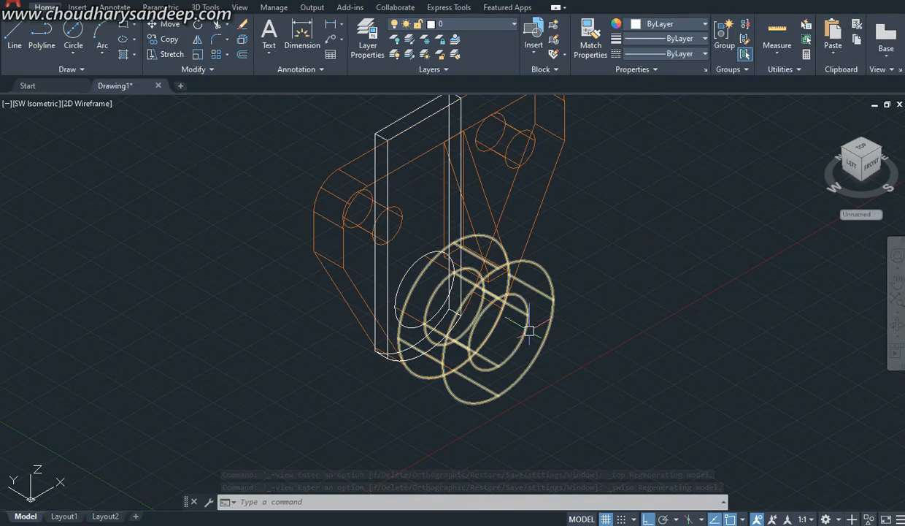
scroll(445, 288, up, 2)
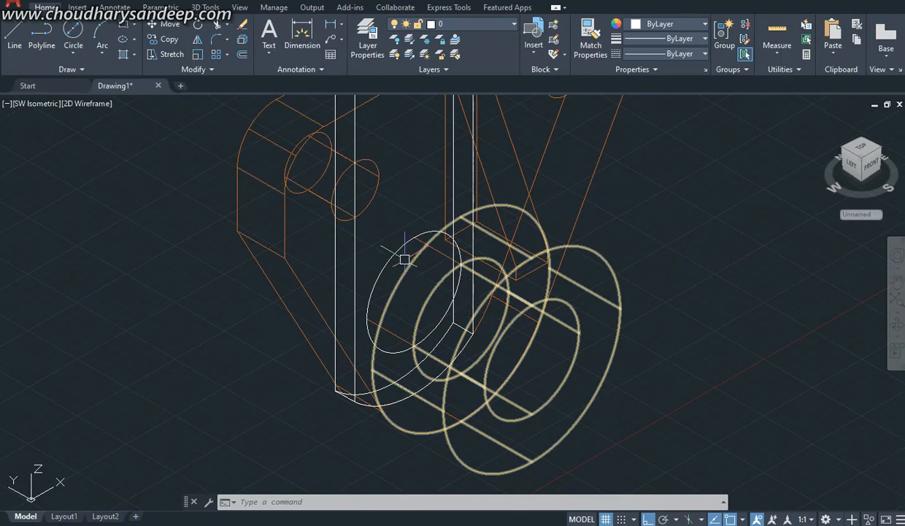
text(e)
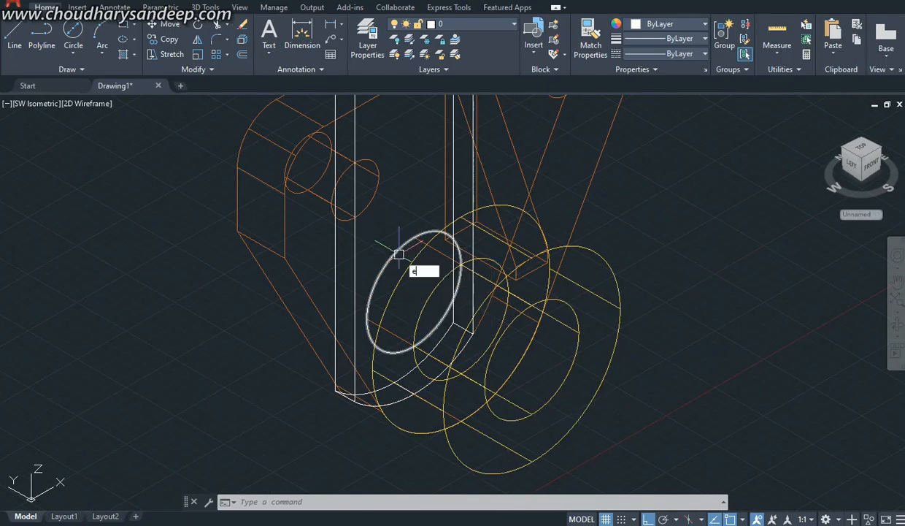
text(xt)
key(Return)
click(384, 265)
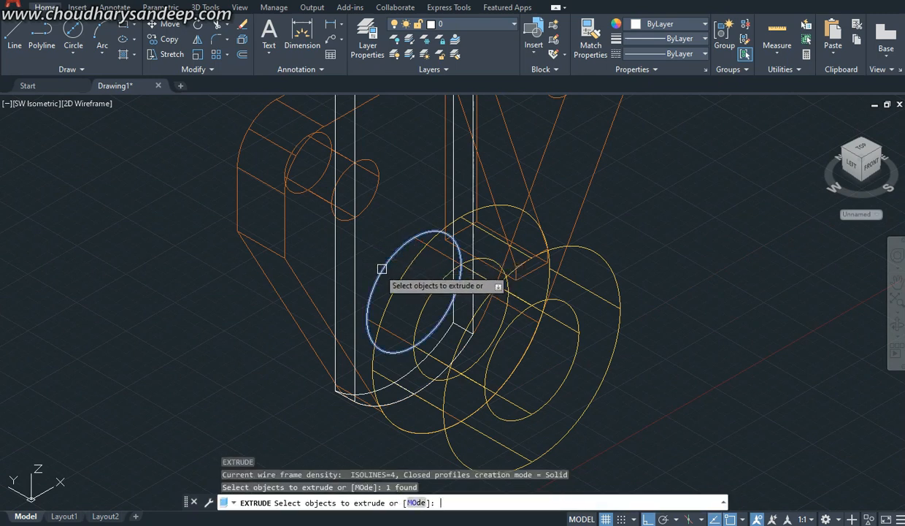
key(Return)
text(5)
key(Return)
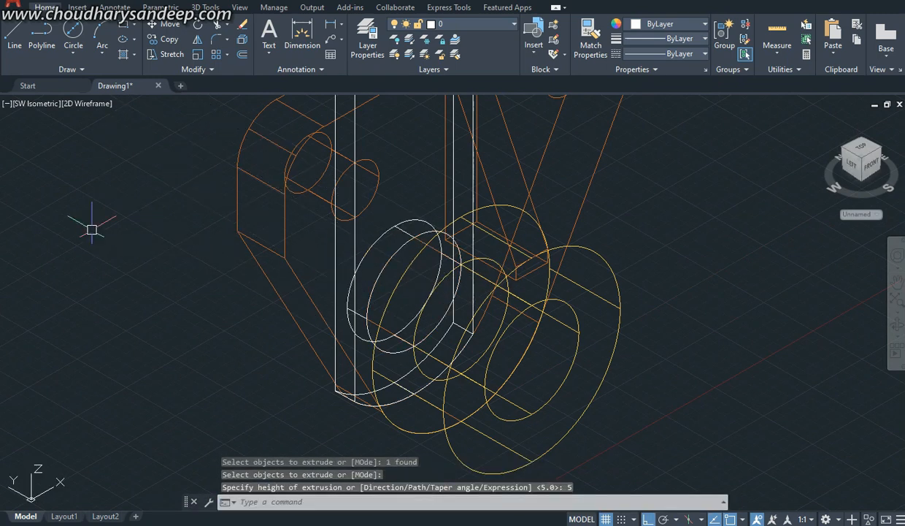
Step: Subtract the extruded cylinder from the rear strip to cut the hole
click(205, 8)
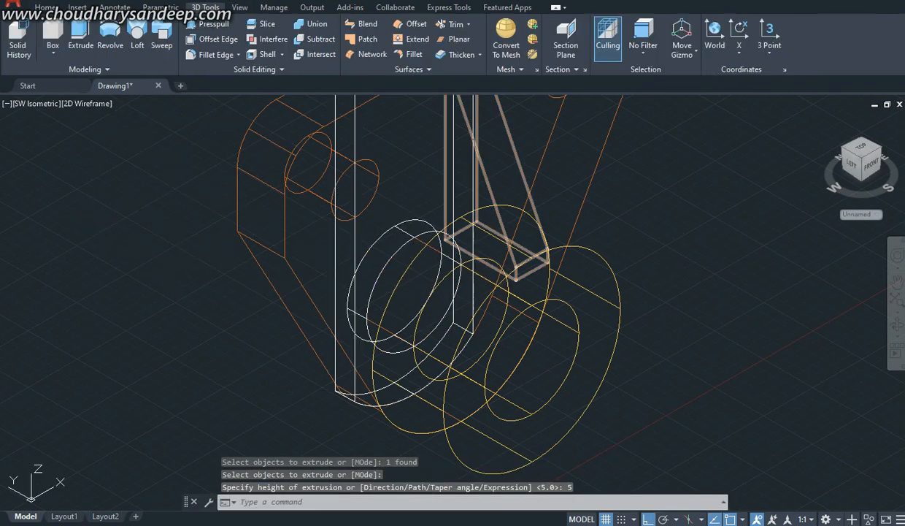
click(315, 39)
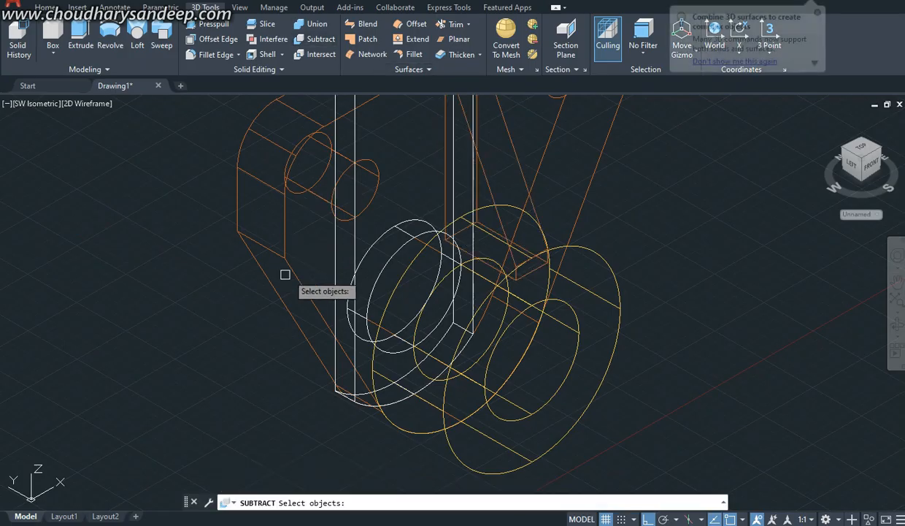
click(336, 265)
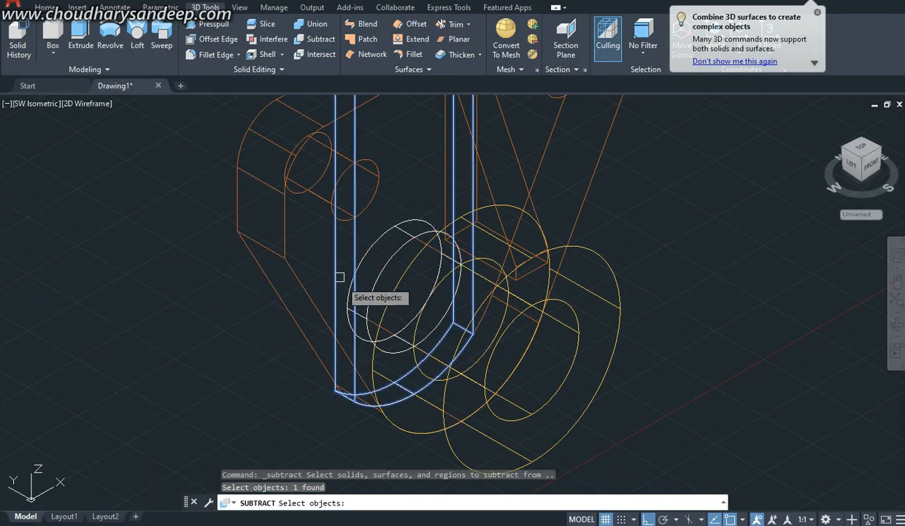
key(Return)
click(391, 264)
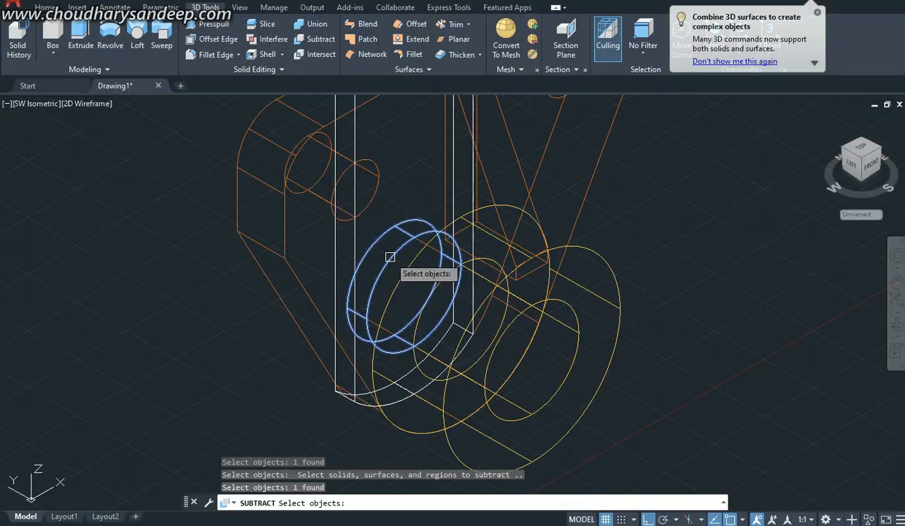
key(Return)
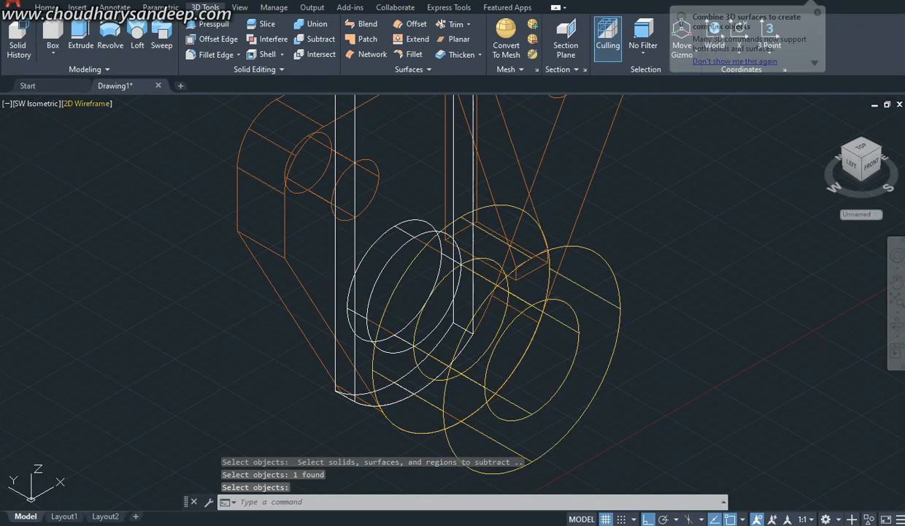
Step: Set the visual style to Conceptual and orbit the model to show the rear strip and its hole
click(87, 103)
click(128, 149)
scroll(505, 267, down, 4)
shift+middle_drag(504, 267, 400, 197)
shift+middle_drag(409, 241, 541, 281)
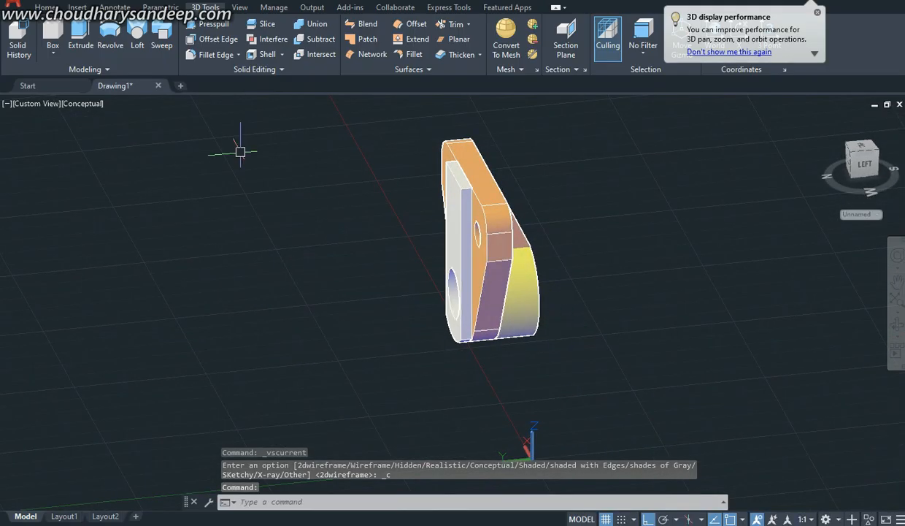
Step: Set the colour of all the bracket's solids to yellow 248,215,49 and clear the selection
click(45, 7)
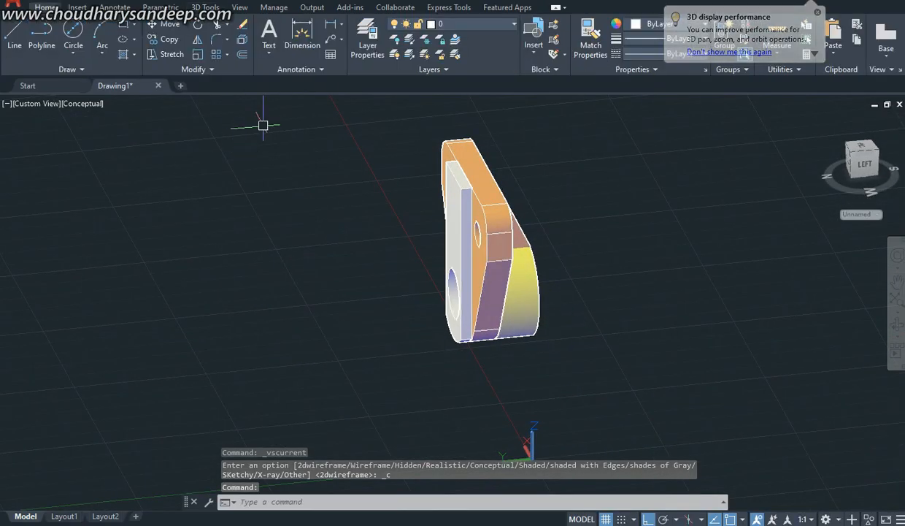
click(676, 351)
click(400, 250)
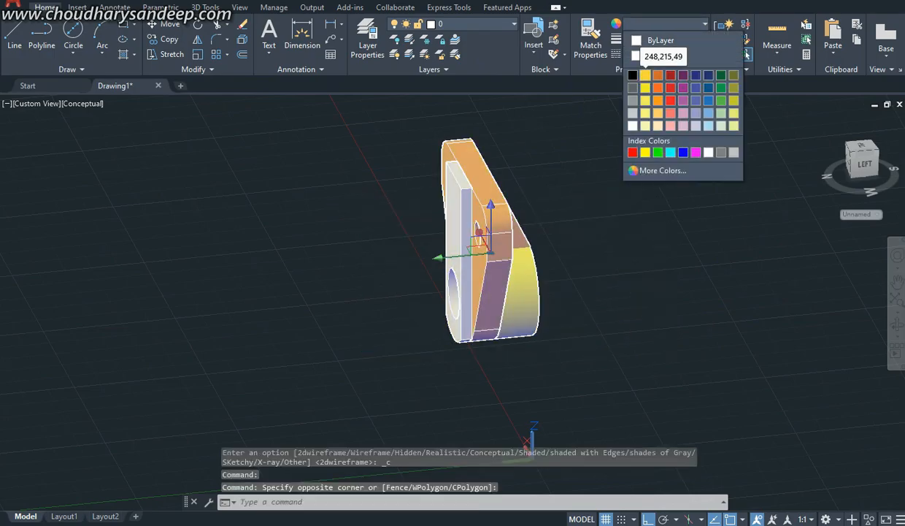
click(646, 100)
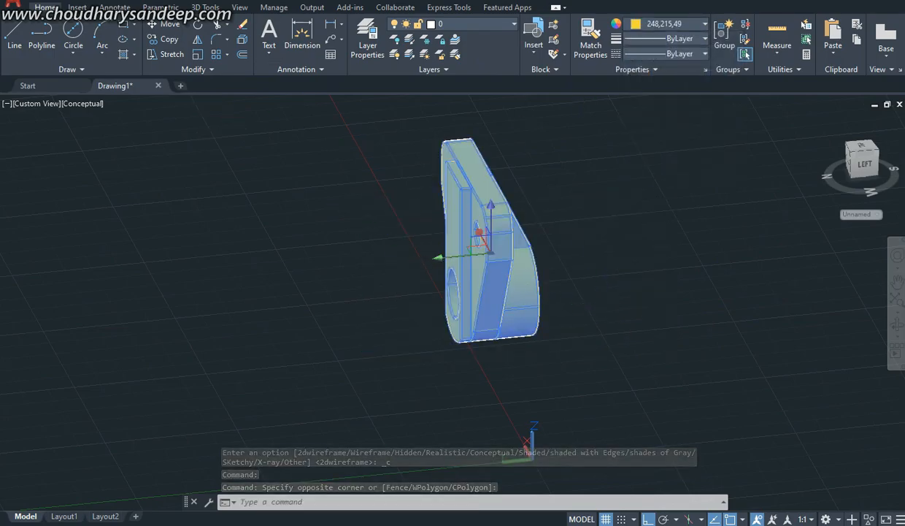
key(Escape)
Step: Union all four solids of the bracket into a single solid
click(205, 7)
click(313, 24)
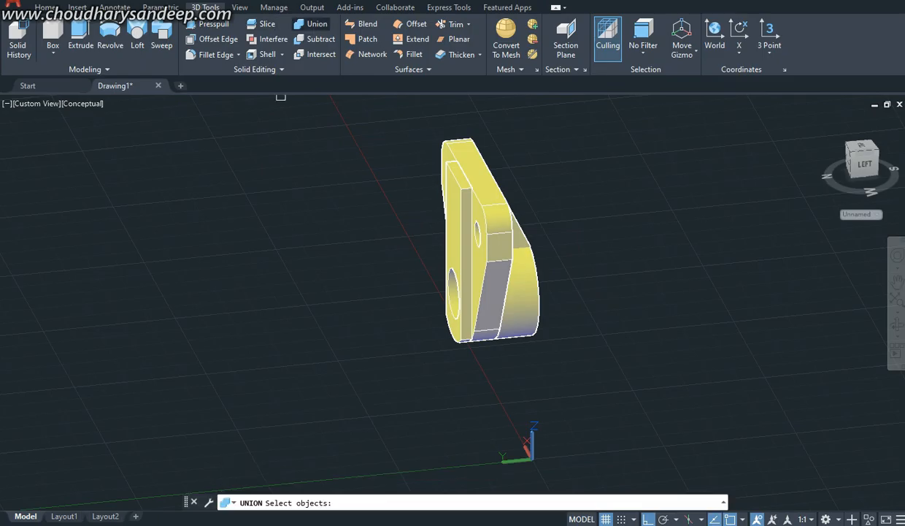
shift+middle_drag(596, 374, 467, 372)
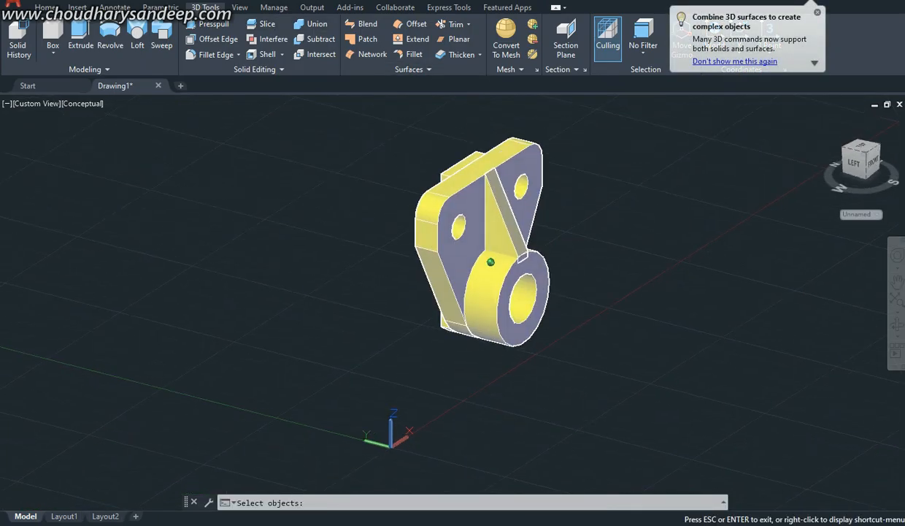
click(618, 386)
click(331, 135)
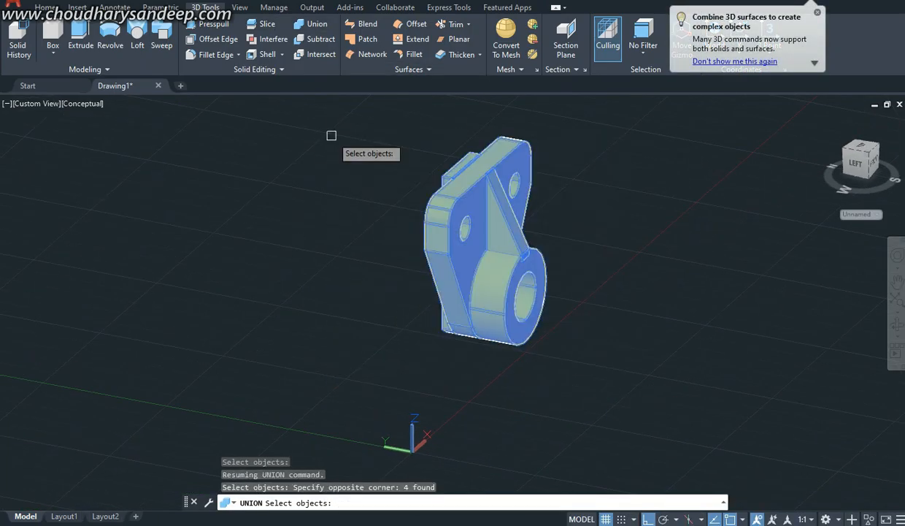
key(Return)
Step: Examine the united bracket from several angles, including the boss, rib, plate holes and rear strip
scroll(526, 371, up, 7)
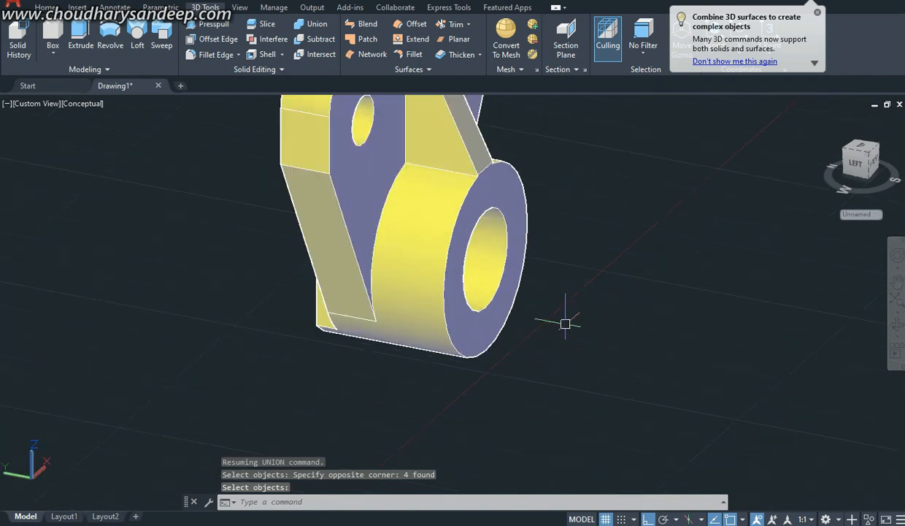
scroll(470, 252, down, 8)
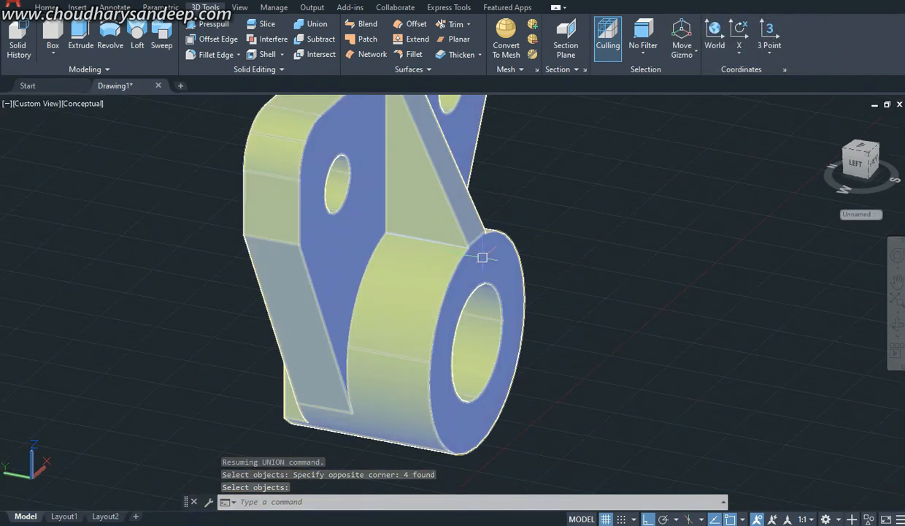
shift+middle_drag(481, 257, 292, 260)
shift+middle_drag(558, 273, 473, 334)
key(Return)
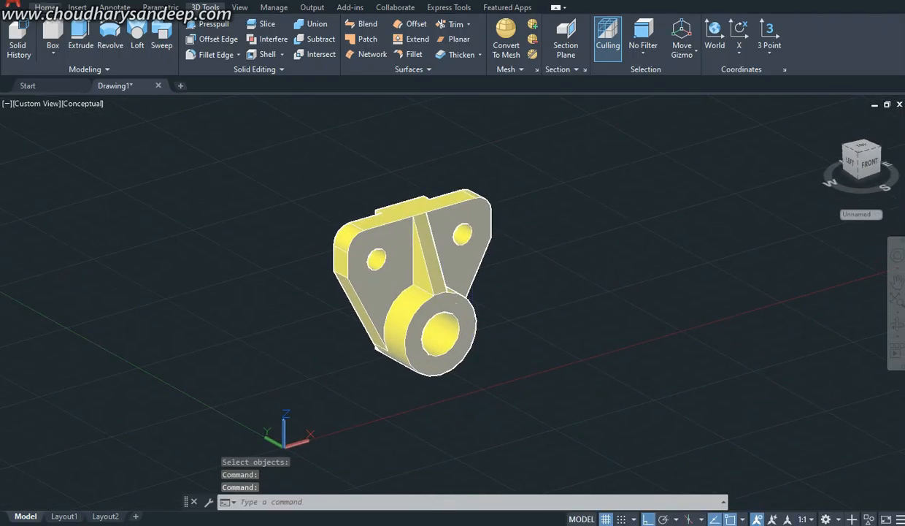
click(46, 7)
middle_drag(589, 351, 559, 329)
shift+middle_drag(438, 345, 490, 308)
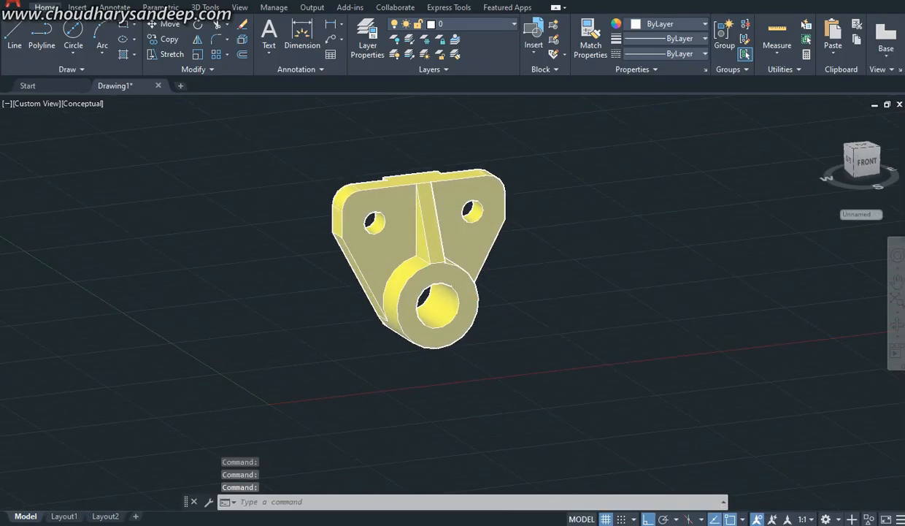
scroll(488, 306, up, 4)
middle_drag(518, 341, 558, 369)
scroll(550, 376, down, 5)
scroll(566, 388, up, 4)
shift+middle_drag(545, 306, 544, 326)
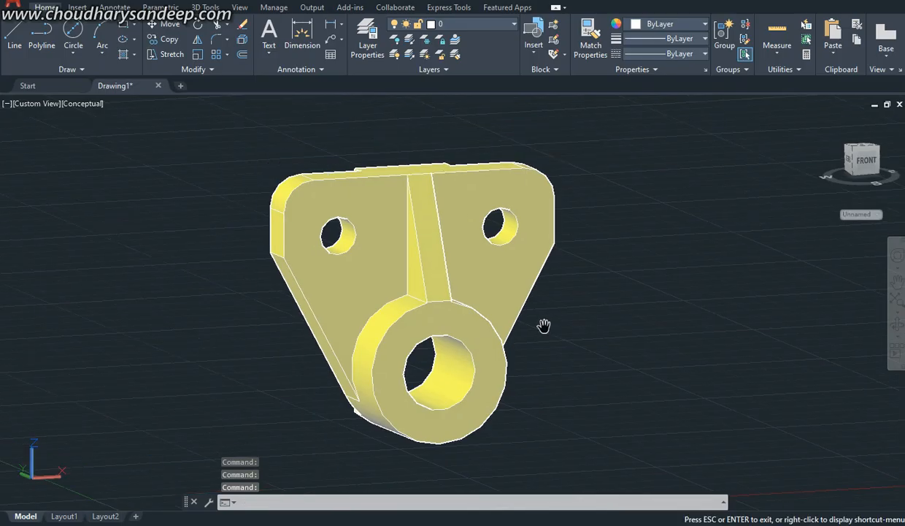